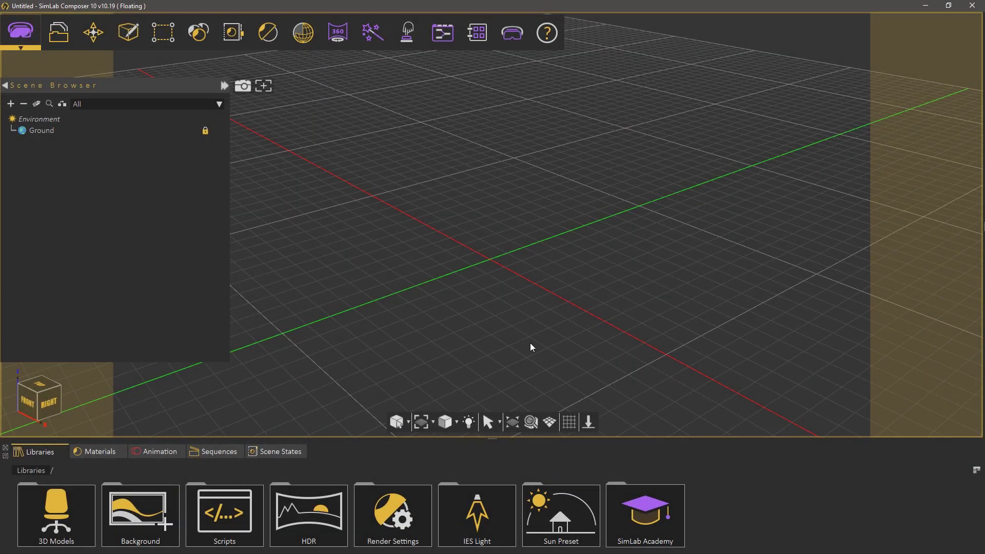
- Load the supermarket environment from the VR Templates lessons in the SimLab Academy library
double_click(638, 515)
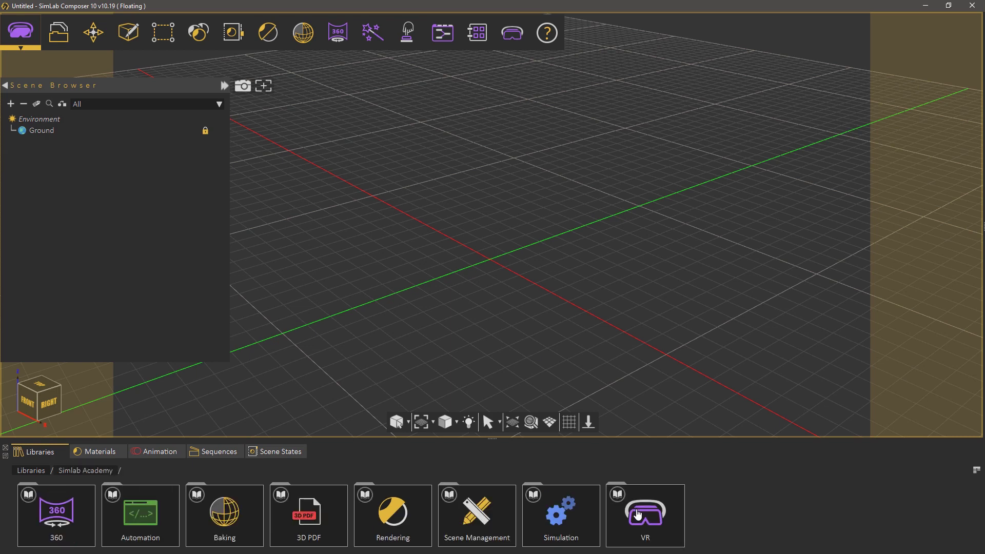
double_click(653, 517)
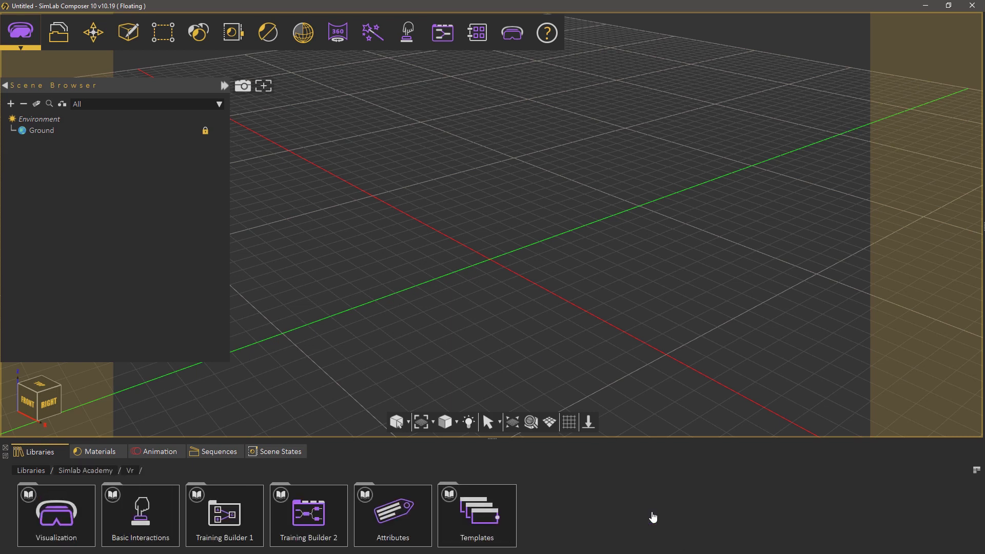
double_click(485, 513)
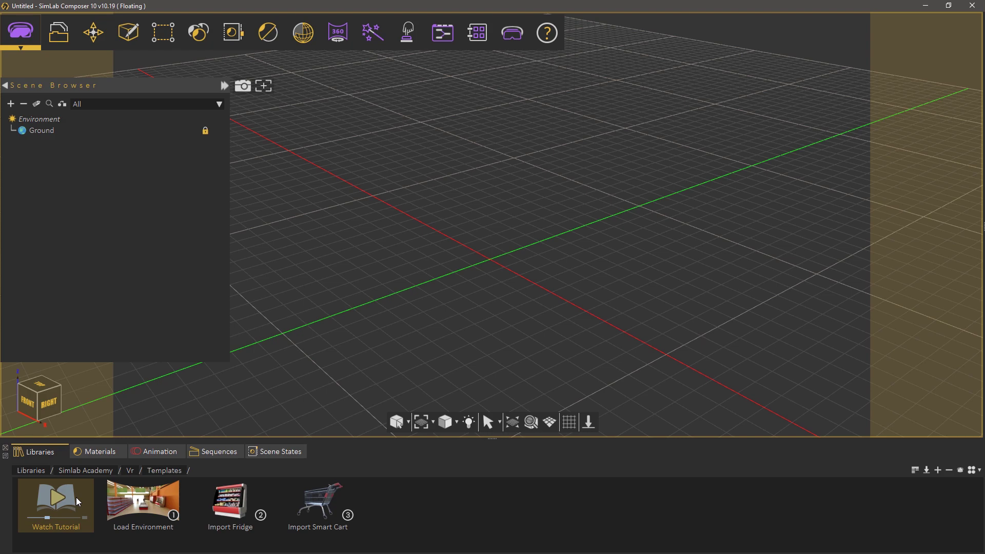
double_click(138, 503)
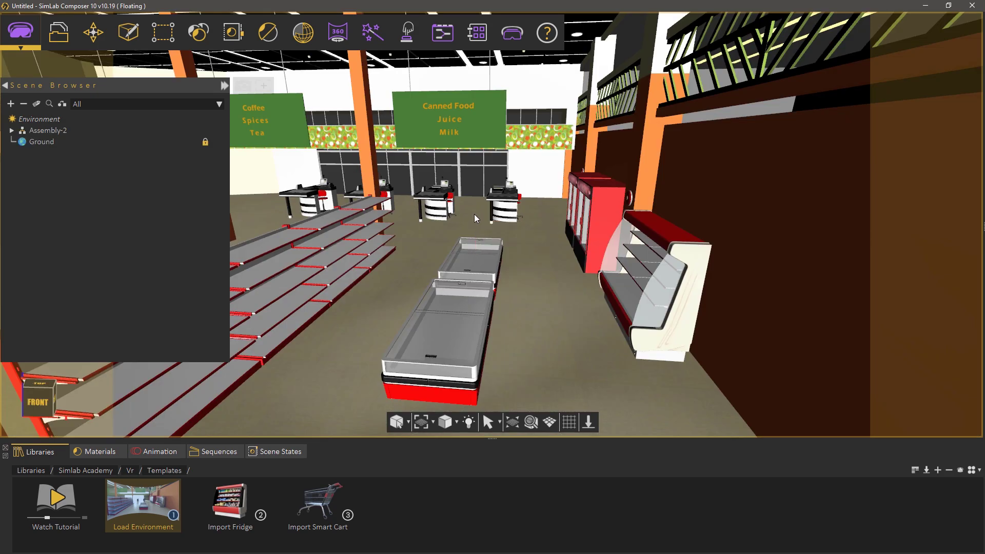
- Import the stocked fridge from the Templates library and place it on the floor near the empty open fridge
middle_click_drag(474, 214, 379, 201)
left_click_drag(381, 200, 397, 234)
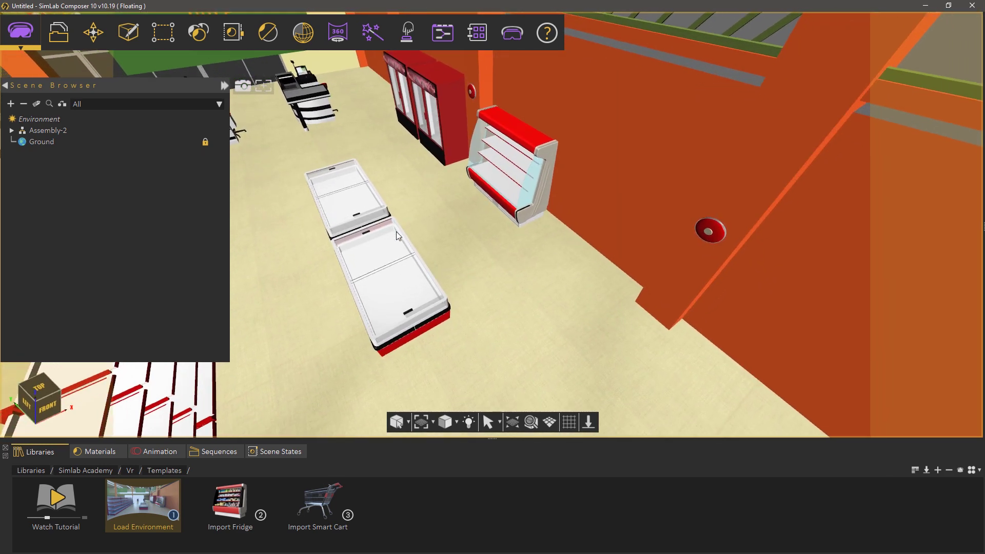
left_click_drag(238, 497, 505, 296)
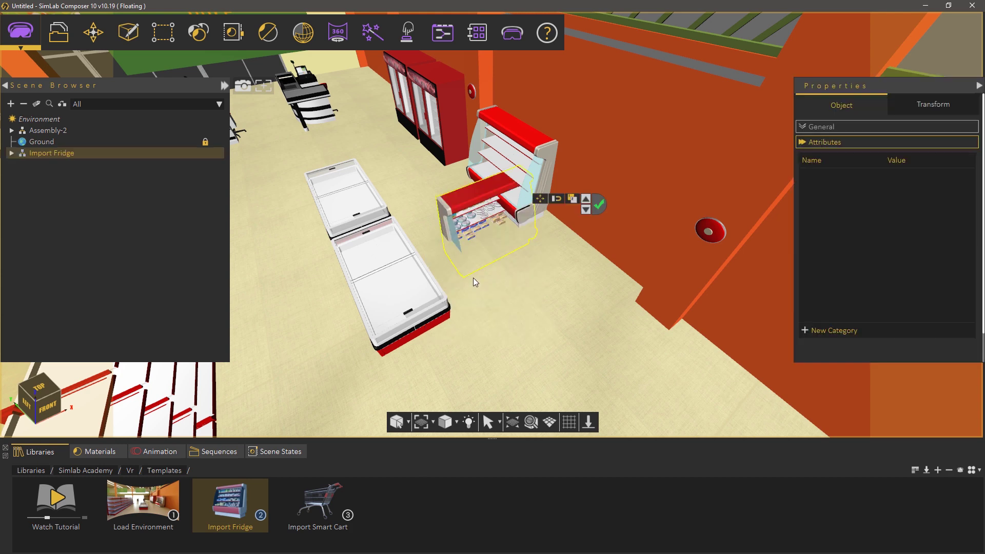
left_click(535, 291)
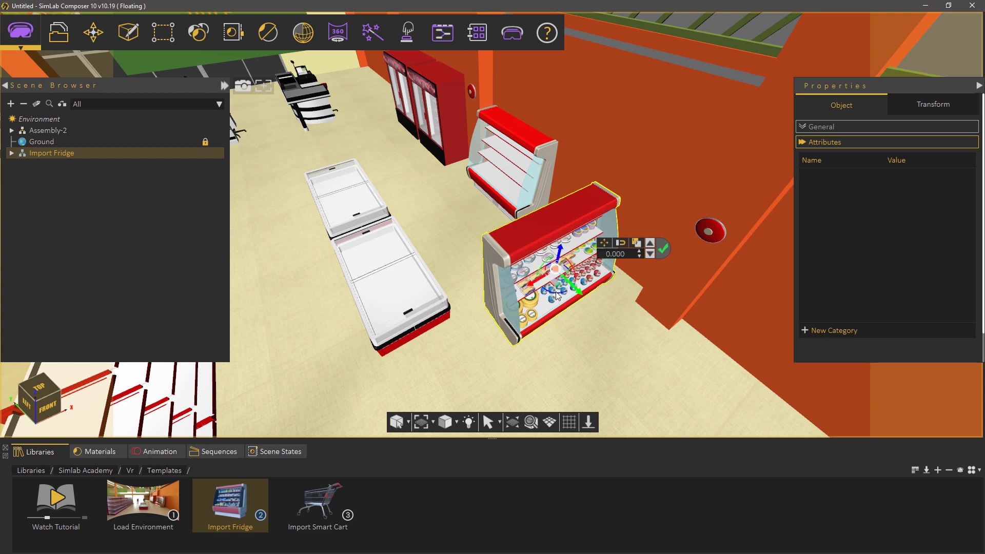
- Rotate the imported fridge by -90 degrees and move it against the wall beside the empty open fridge
left_click_drag(553, 291, 528, 274)
left_click_drag(605, 255, 631, 254)
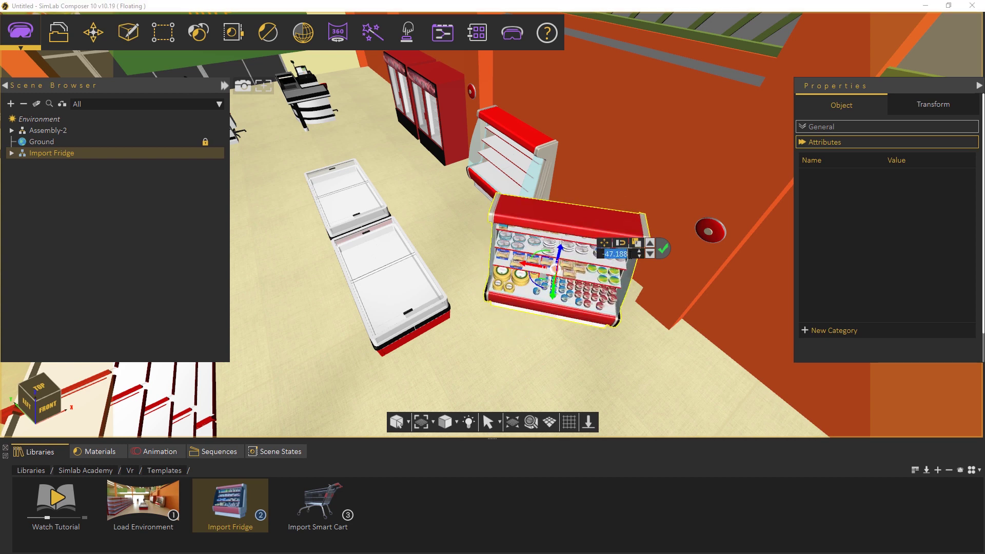
type("-90")
key("Return")
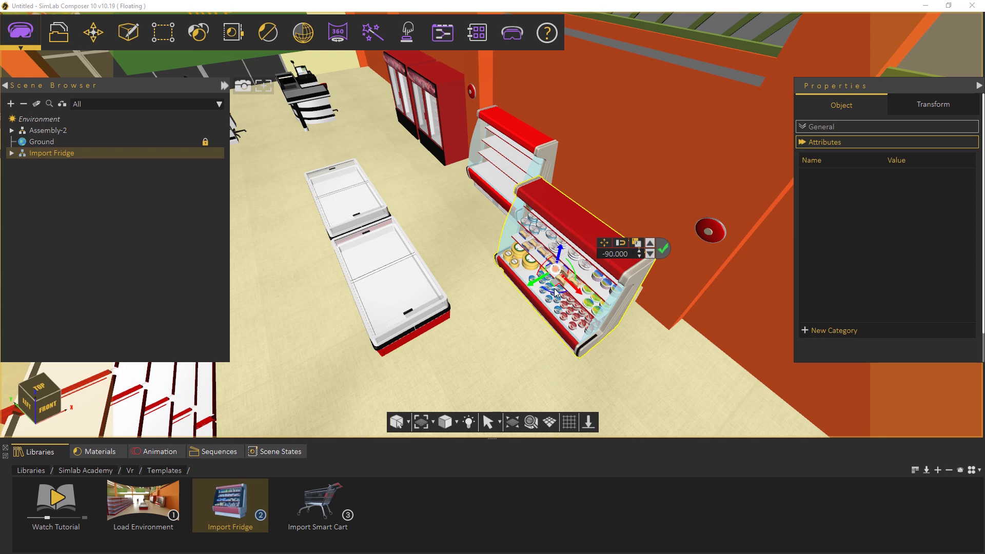
left_click_drag(563, 272, 588, 232)
middle_click_drag(564, 251, 445, 288)
left_click(653, 197)
- Expand the Dairy Fridge assembly and examine the attributes of the items in CheddarCheese_Large_Group
scroll(548, 272, "up", 3)
scroll(461, 282, "up", 4)
middle_click_drag(536, 362, 522, 213)
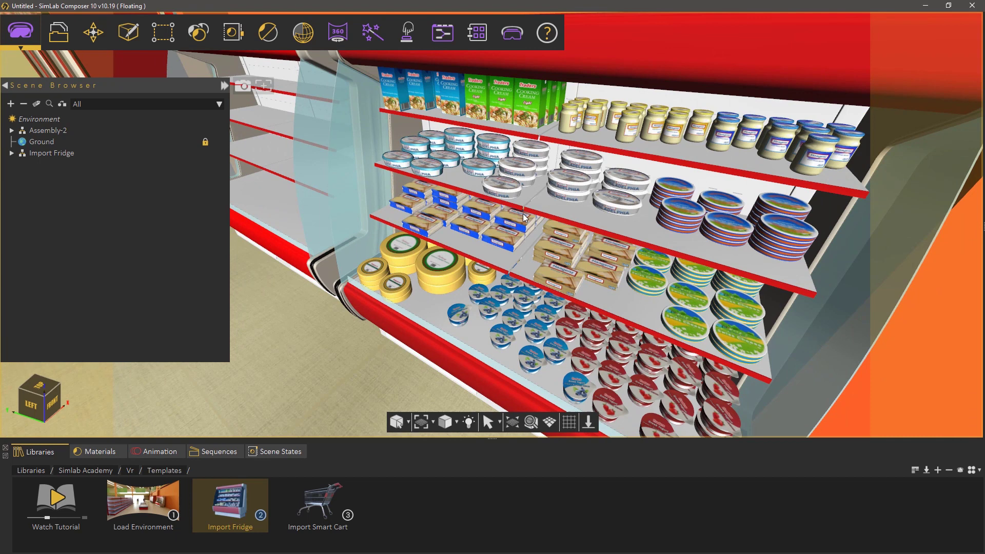
left_click(12, 153)
left_click(22, 165)
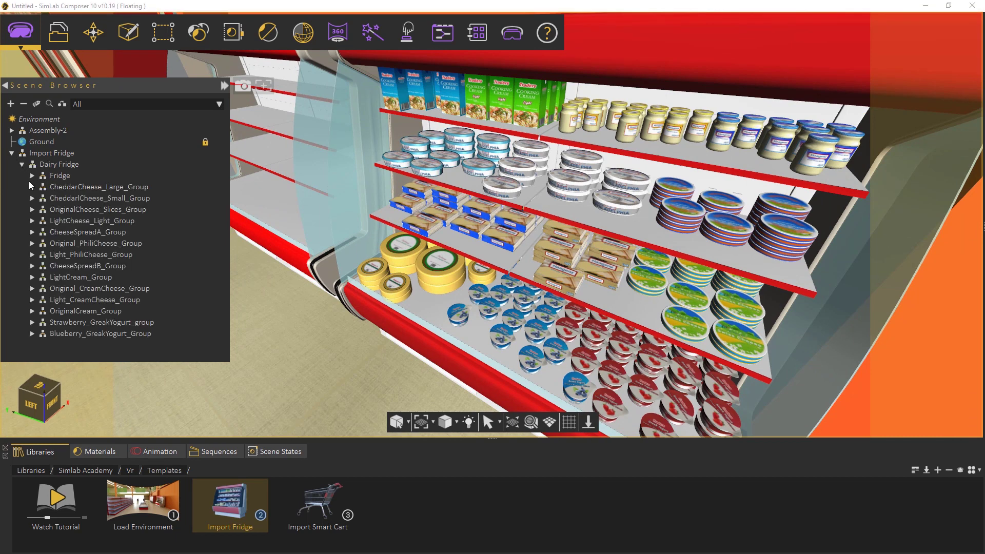
left_click(32, 186)
left_click(95, 200)
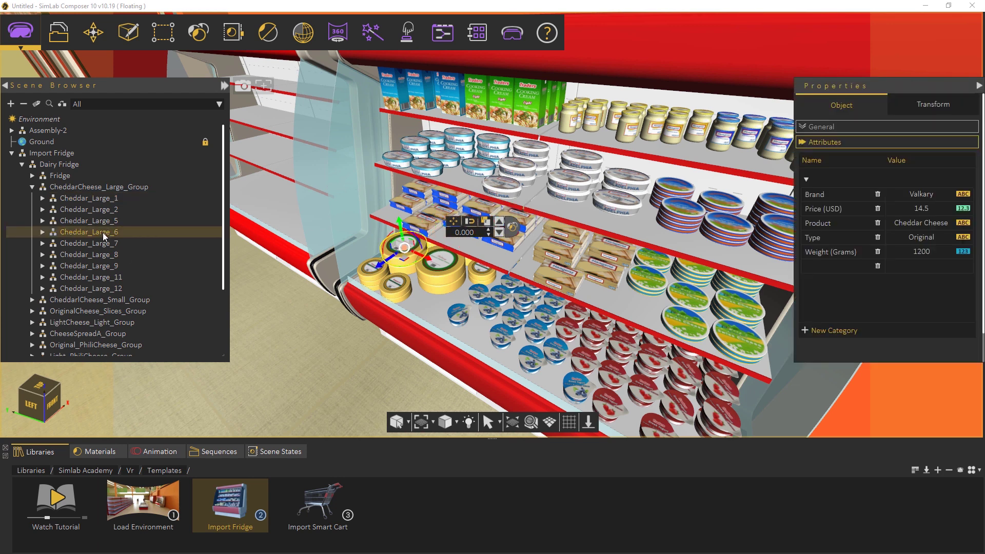
- Examine the attributes of items in OriginalCheese_Slices_Group and Light_CreamCheese_Group
left_click(32, 312)
left_click(81, 323)
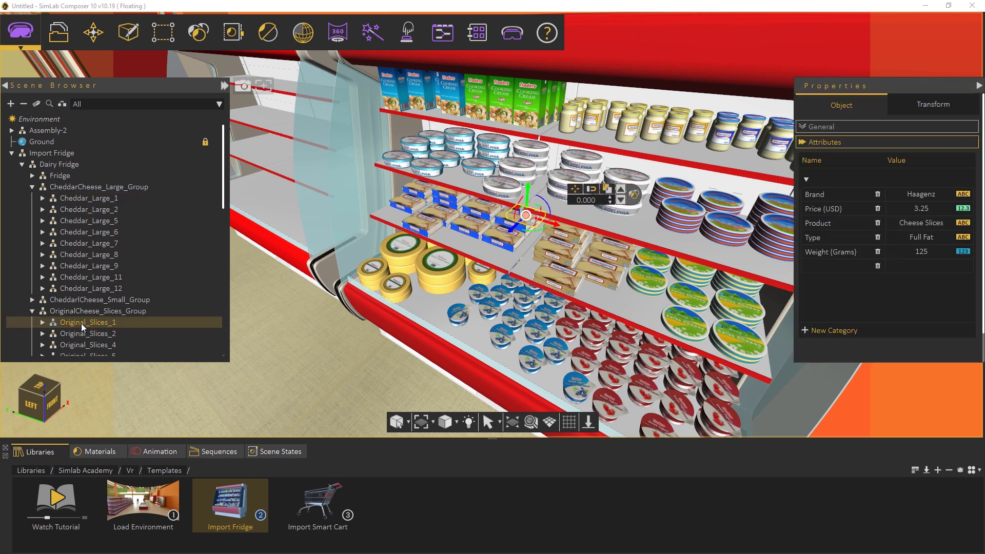
scroll(107, 311, "down", 2)
left_click(97, 291)
left_click(100, 316)
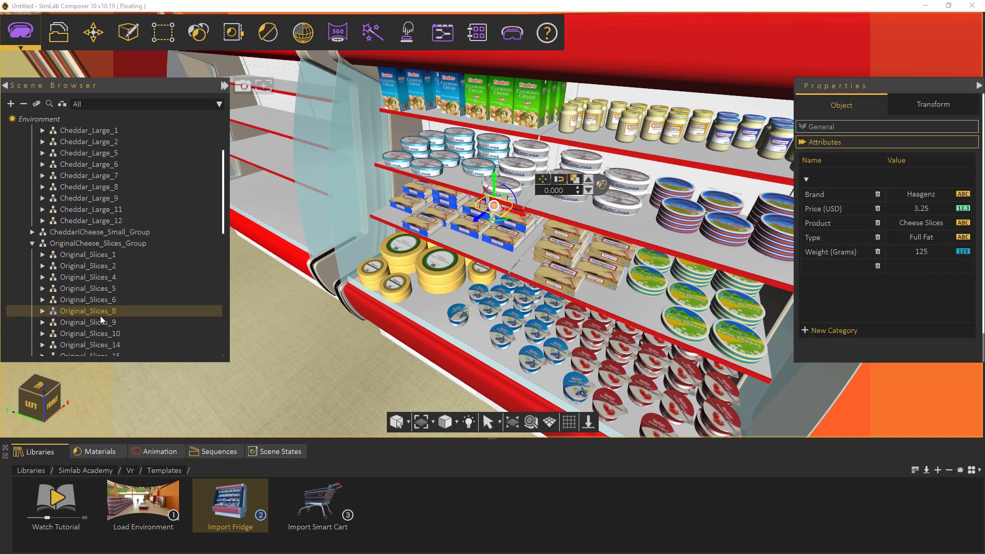
scroll(104, 312, "down", 10)
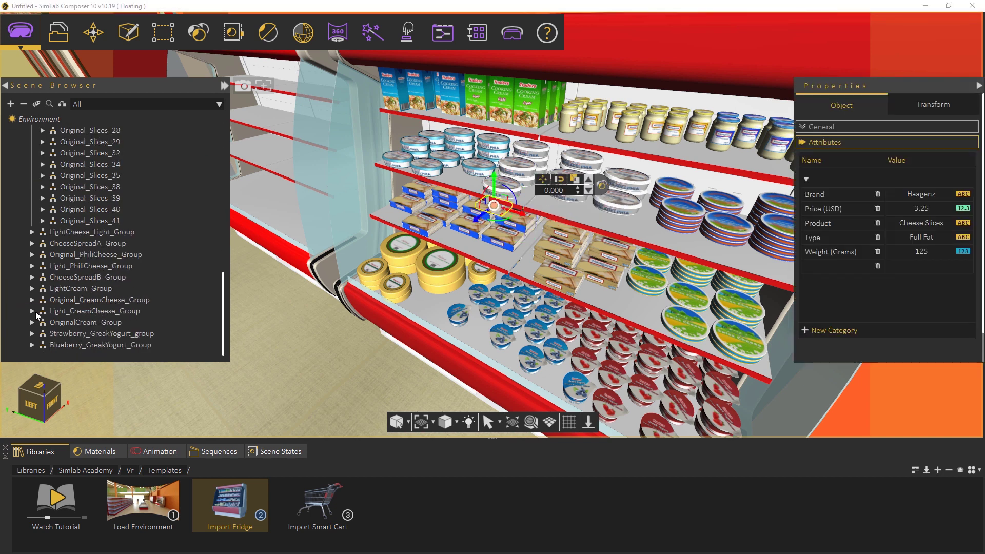
left_click(32, 311)
left_click(90, 323)
scroll(327, 291, "down", 2)
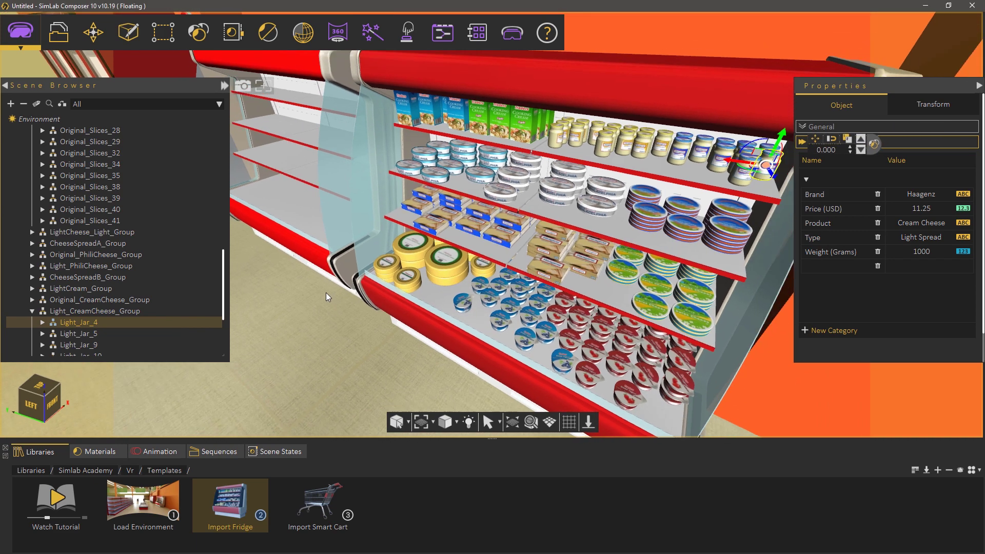
- Import the smart cart from the Templates library and place it on the floor in front of the fridges
middle_click_drag(331, 288, 488, 231)
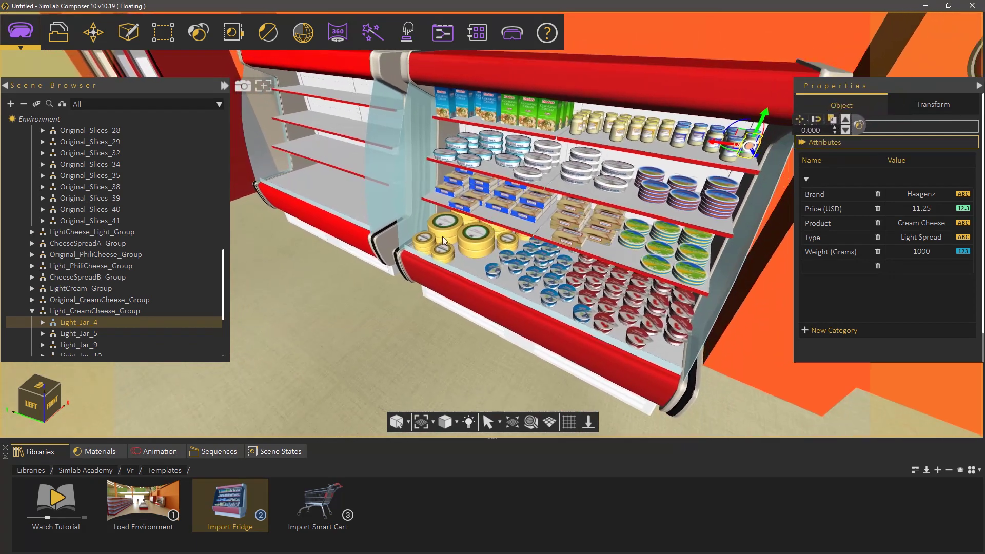
left_click(327, 498)
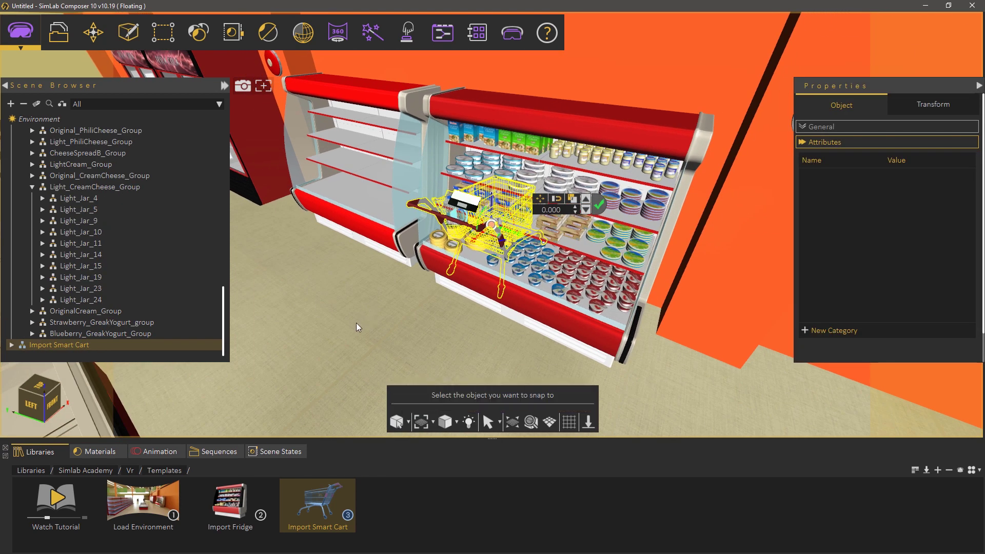
left_click(356, 322)
- Rotate the smart cart by 90 degrees and move it across the floor, farther out from the fridges
left_click_drag(342, 270, 365, 242)
type("90")
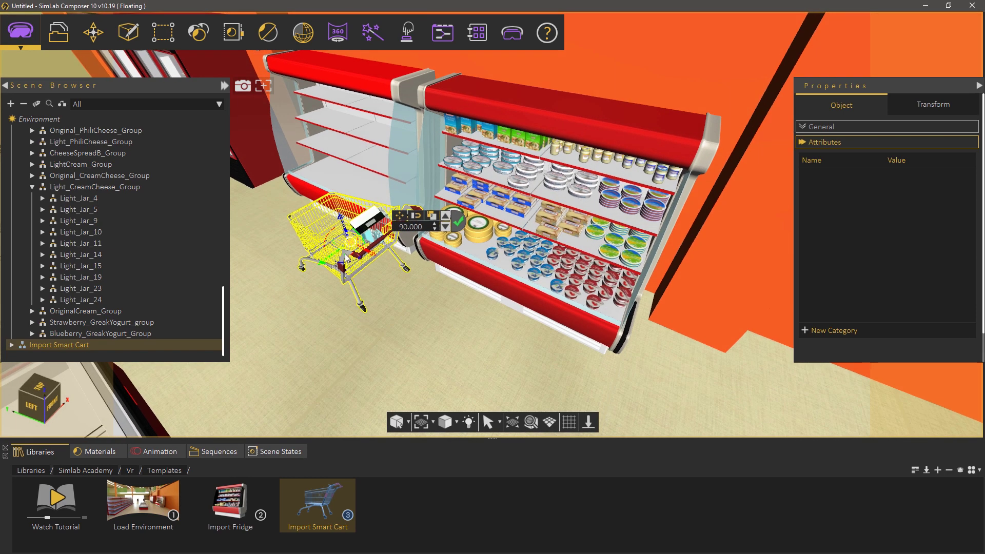
left_click_drag(346, 258, 340, 310)
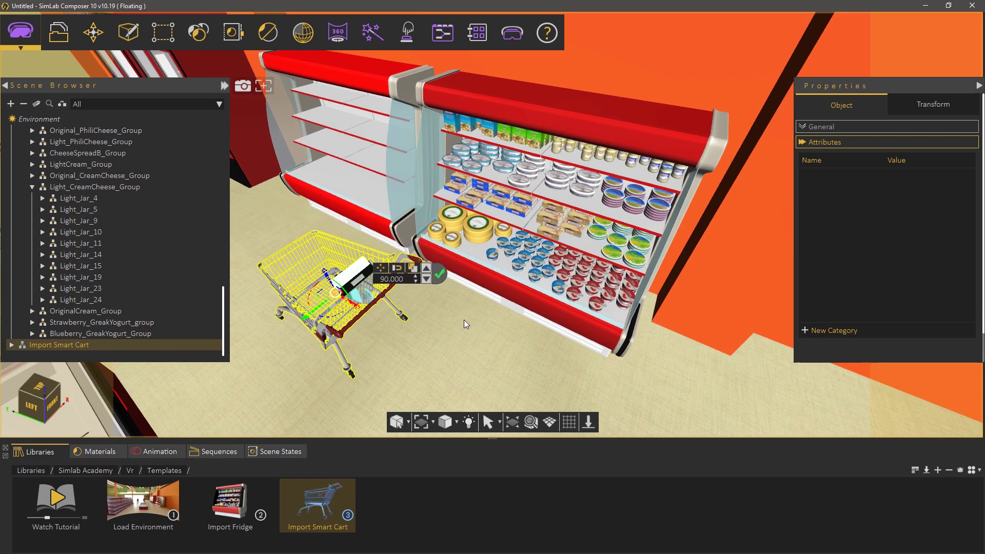
scroll(463, 320, "up", 2)
left_click(408, 289)
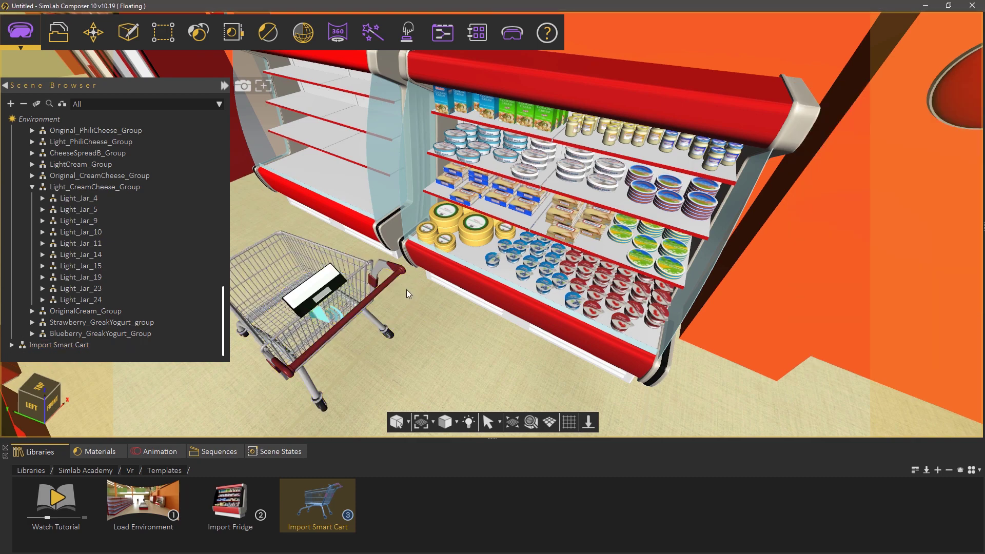
- Open the Training Builder and add a new template diagram alongside the default diagram
middle_click_drag(482, 319, 567, 336)
scroll(567, 337, "up", 4)
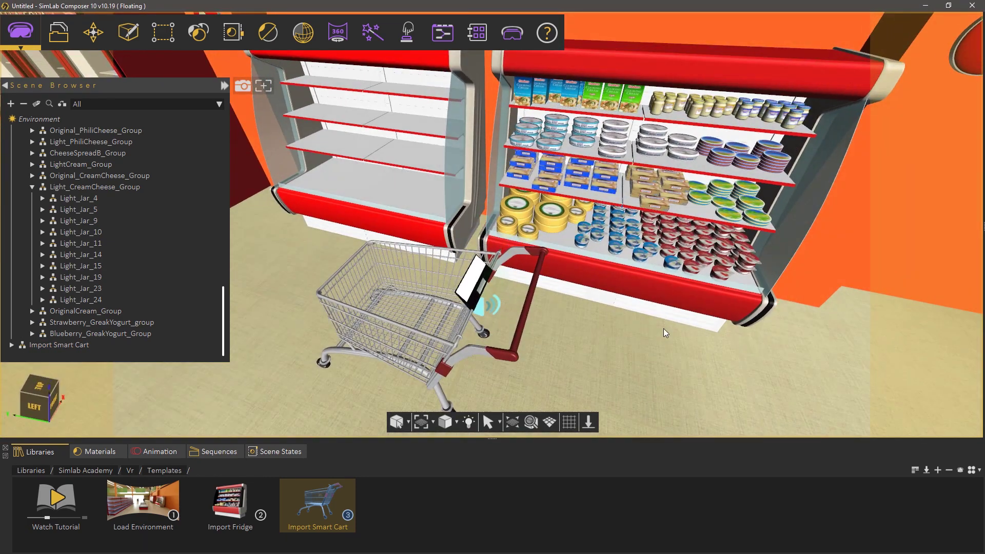
scroll(599, 349, "down", 2)
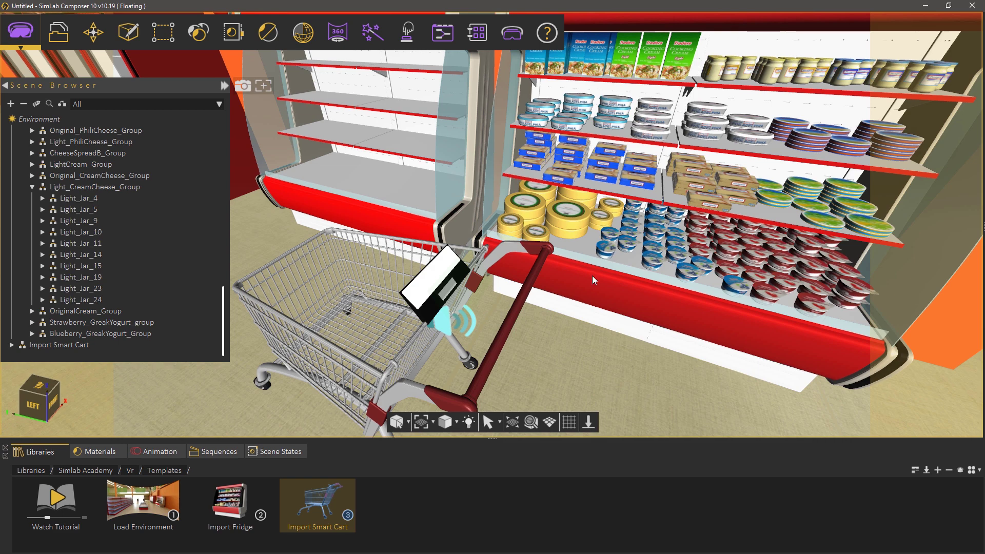
middle_click_drag(645, 261, 479, 236)
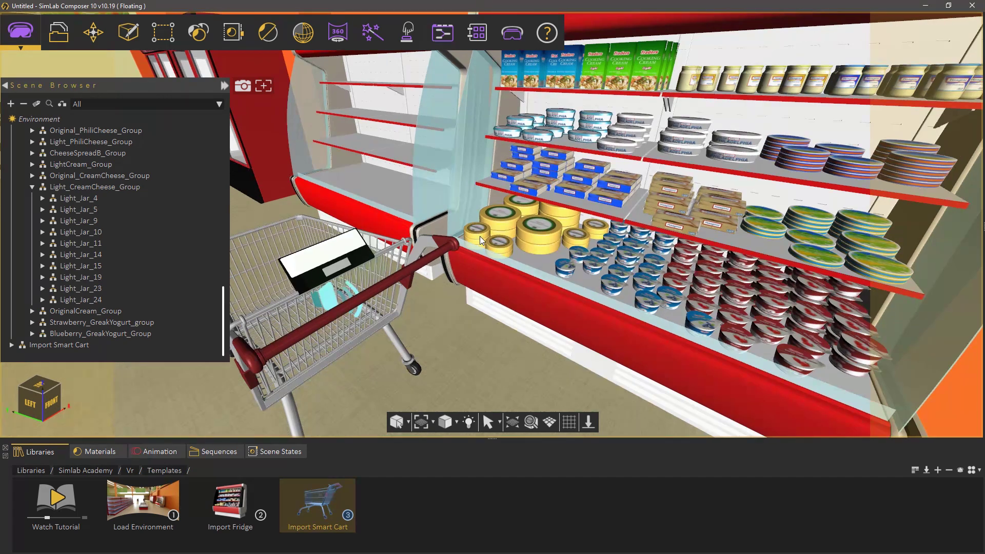
left_click(452, 38)
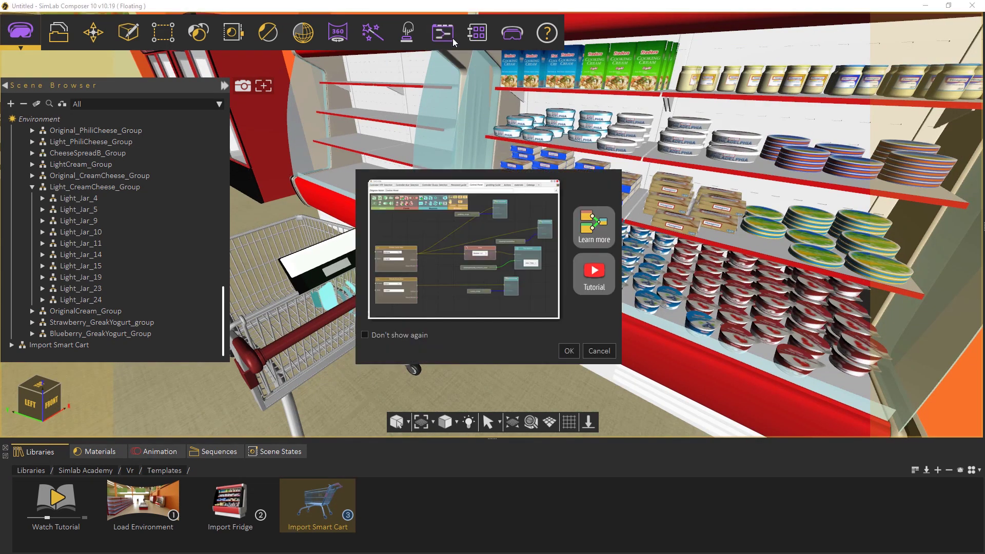
left_click(569, 351)
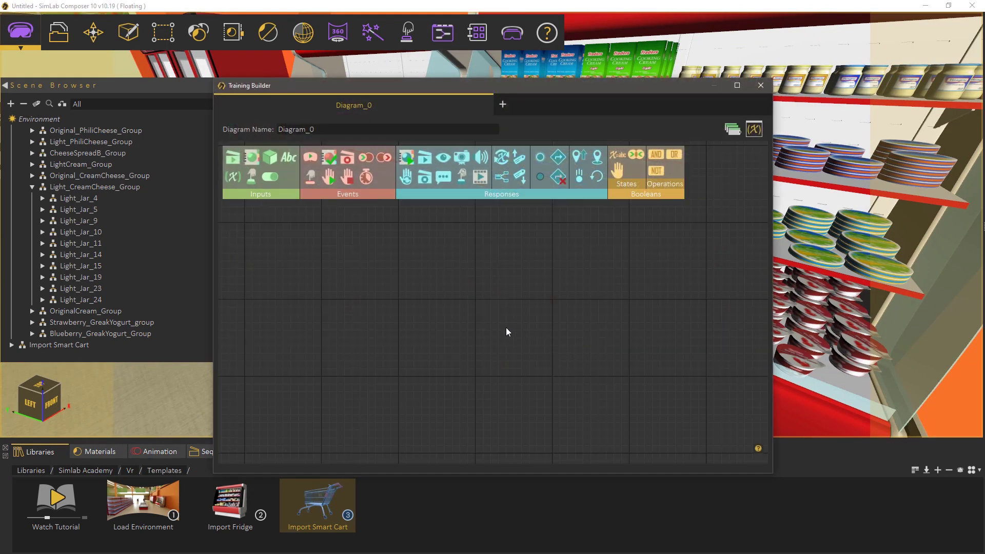
left_click(730, 136)
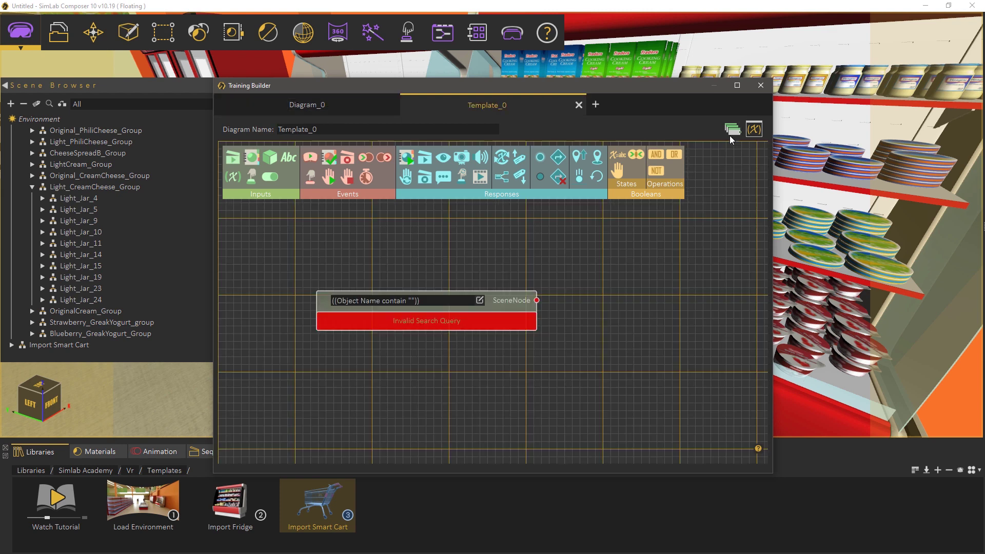
left_click(364, 107)
left_click(466, 106)
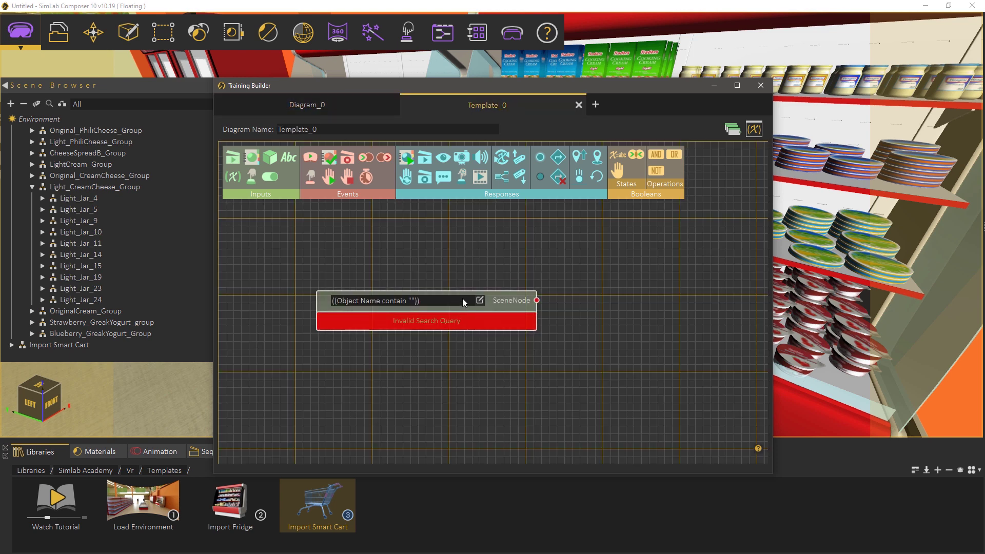
- Set the template's search query to Attribute Name contains "Product" and preview the matching objects
mouse_move(447, 86)
left_mouse_down()
mouse_move(512, 93)
mouse_move(458, 94)
left_mouse_up()
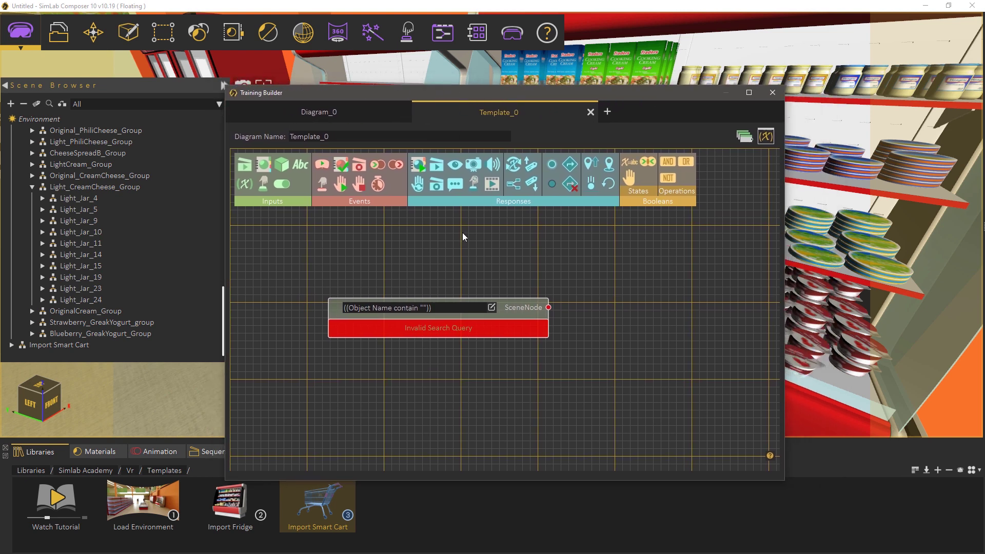
left_click(491, 308)
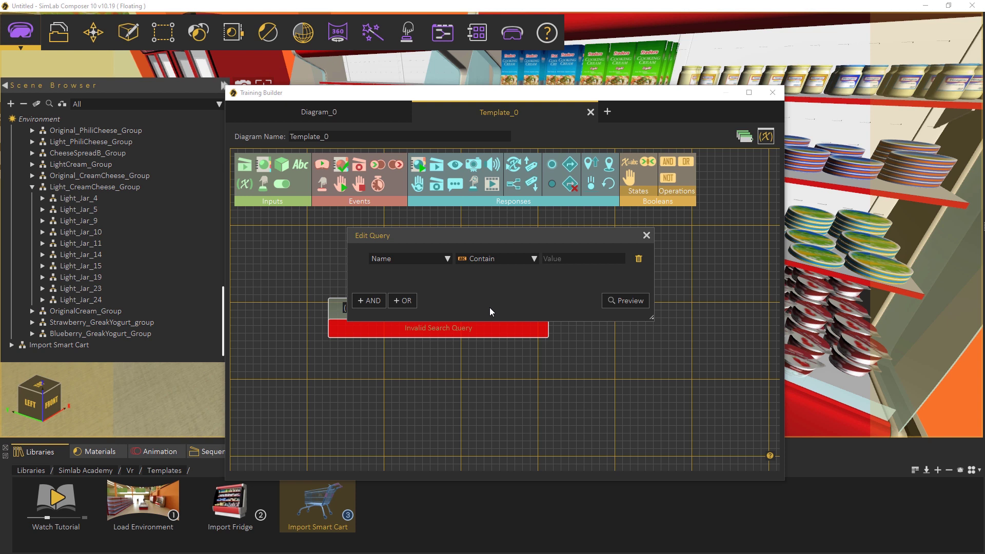
left_click(436, 259)
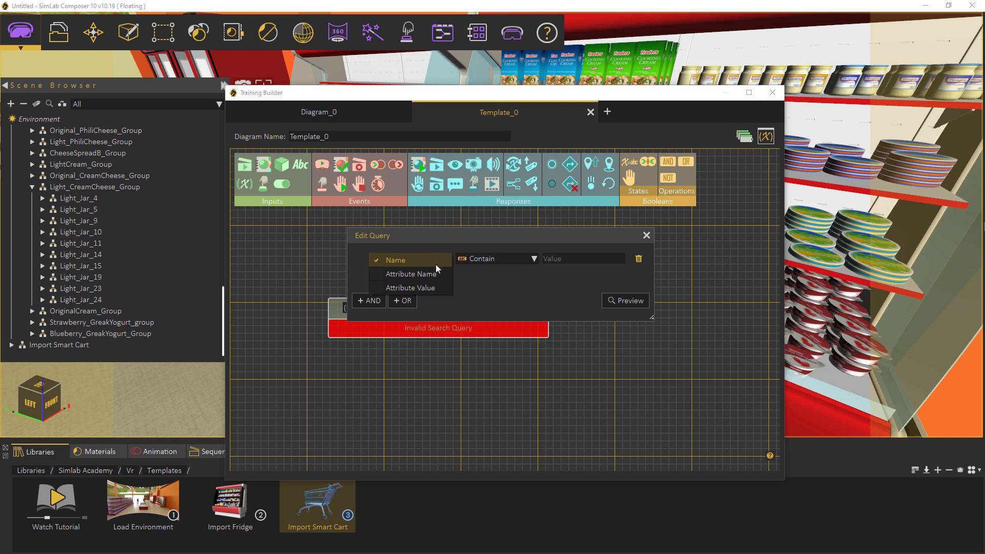
left_click(434, 275)
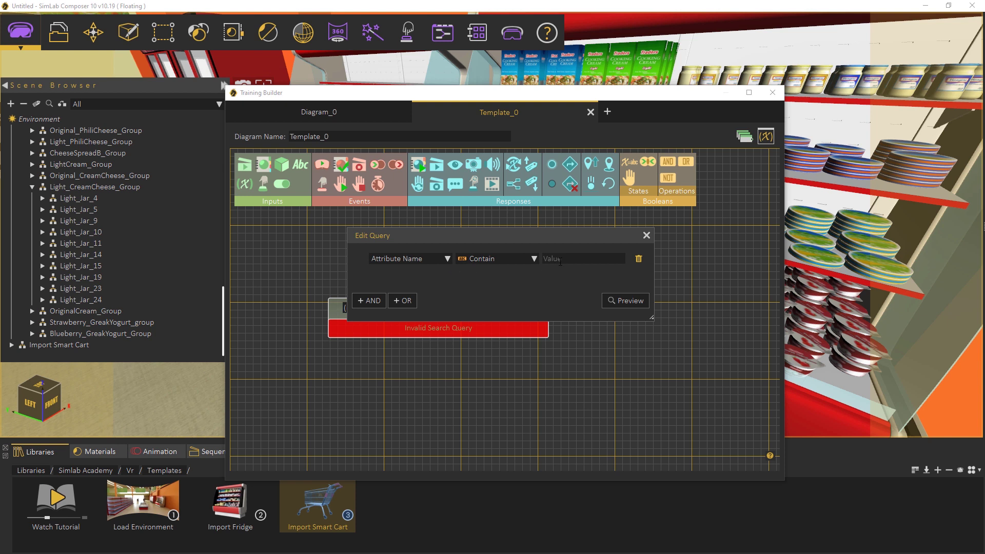
type("Product")
left_click(630, 302)
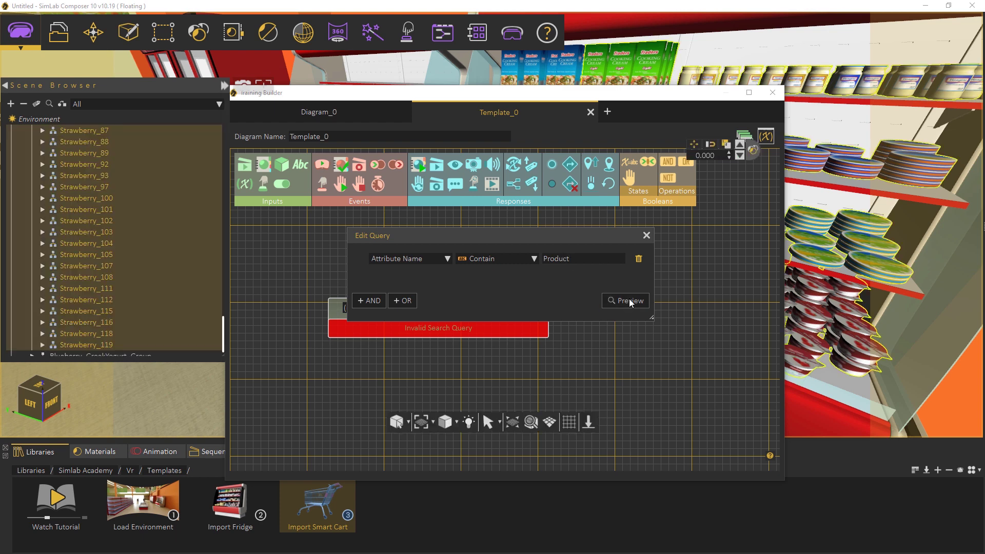
left_click(647, 235)
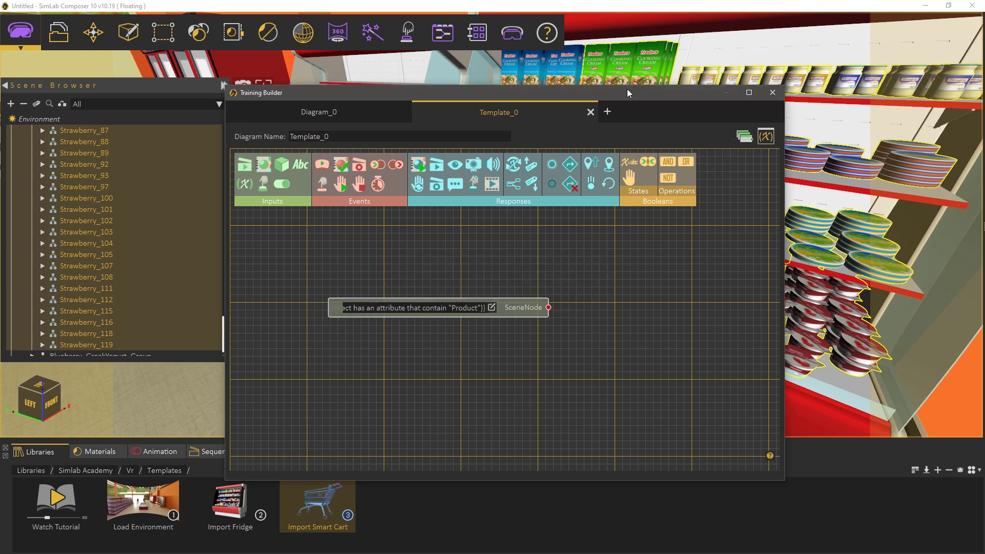
- Move the Training Builder clear of the scene and examine the objects selected by the query on the fridge shelves
left_click_drag(629, 97, 599, 379)
middle_click_drag(625, 302, 397, 297)
scroll(148, 236, "up", 3)
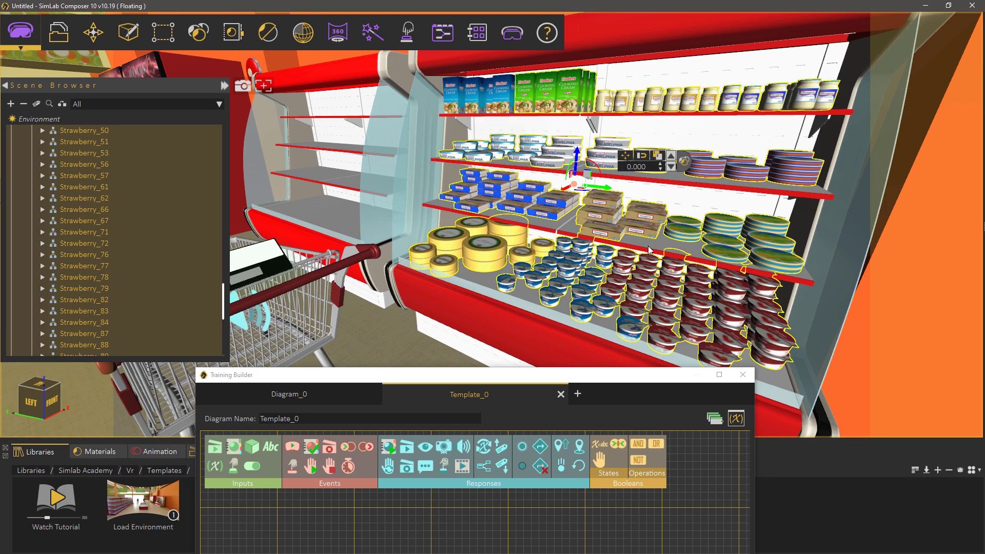
- Add a Change Node Grabable State response to the template, connect the product query to its scene node, and set Grab Enabled to True
mouse_move(653, 242)
middle_mouse_down()
mouse_move(656, 274)
mouse_move(657, 252)
middle_mouse_up()
left_click_drag(528, 374, 527, 151)
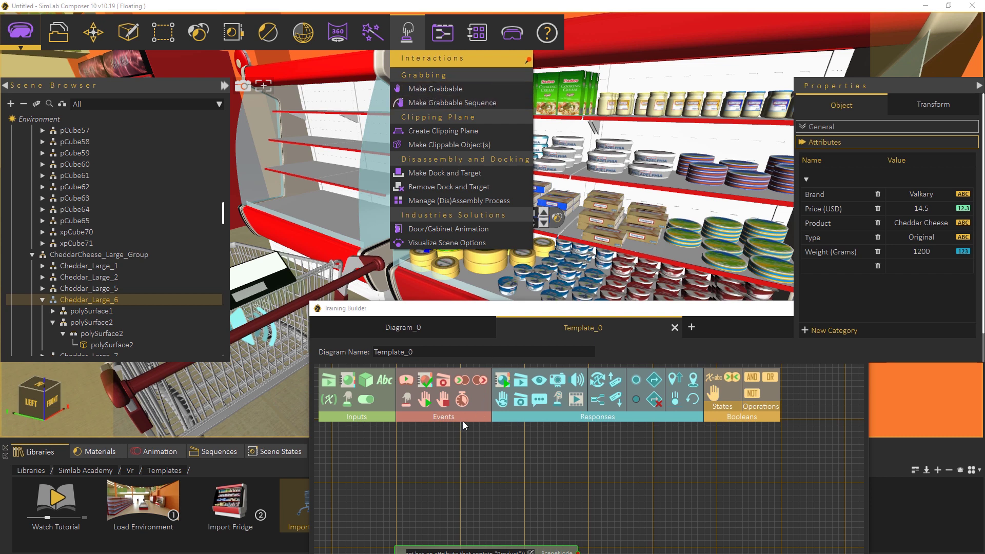
left_click_drag(479, 308, 455, 171)
left_click_drag(576, 344, 524, 382)
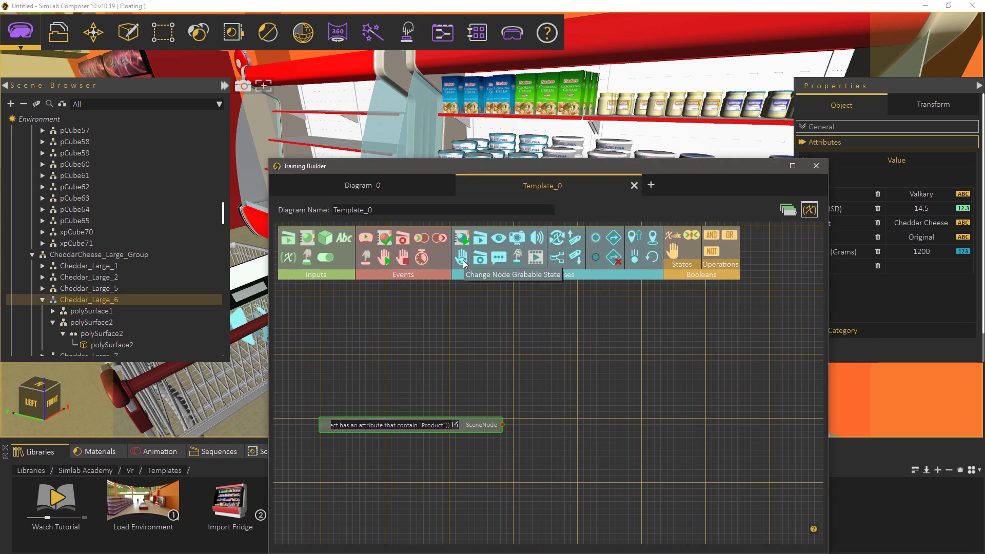
left_click_drag(463, 261, 604, 357)
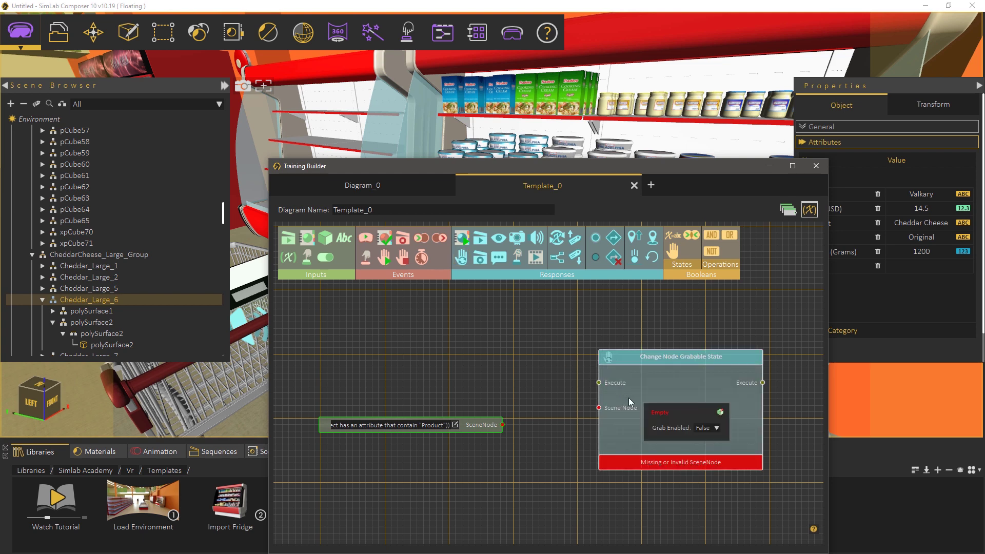
left_click_drag(503, 425, 600, 408)
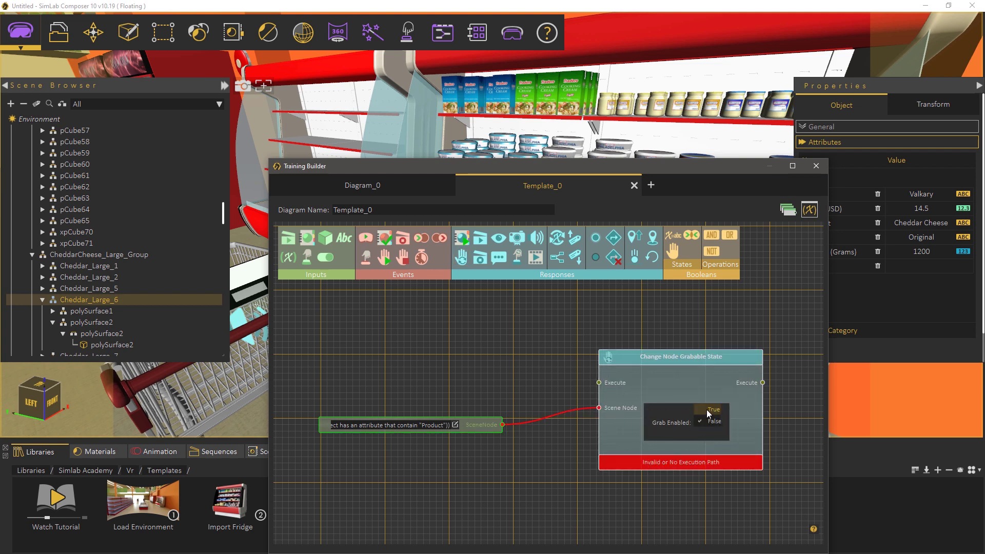
left_click(706, 410)
- Add a Scene Start event above the product query and link it to the grabable-state response's Execute input
left_click_drag(570, 332, 564, 336)
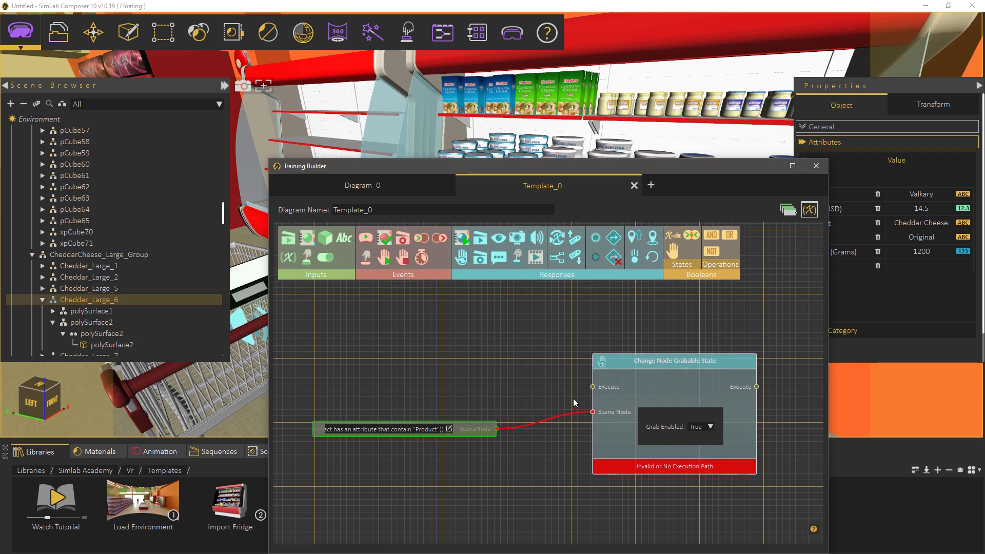
left_click_drag(365, 236, 381, 305)
left_click_drag(450, 327, 592, 386)
left_click_drag(502, 382, 485, 362)
scroll(476, 365, "down", 3)
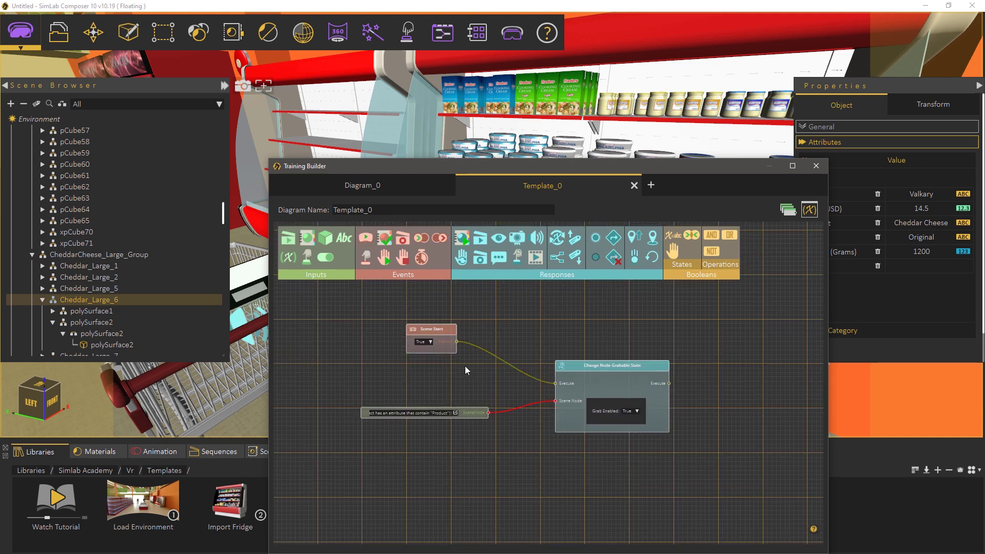
left_click_drag(442, 331, 427, 329)
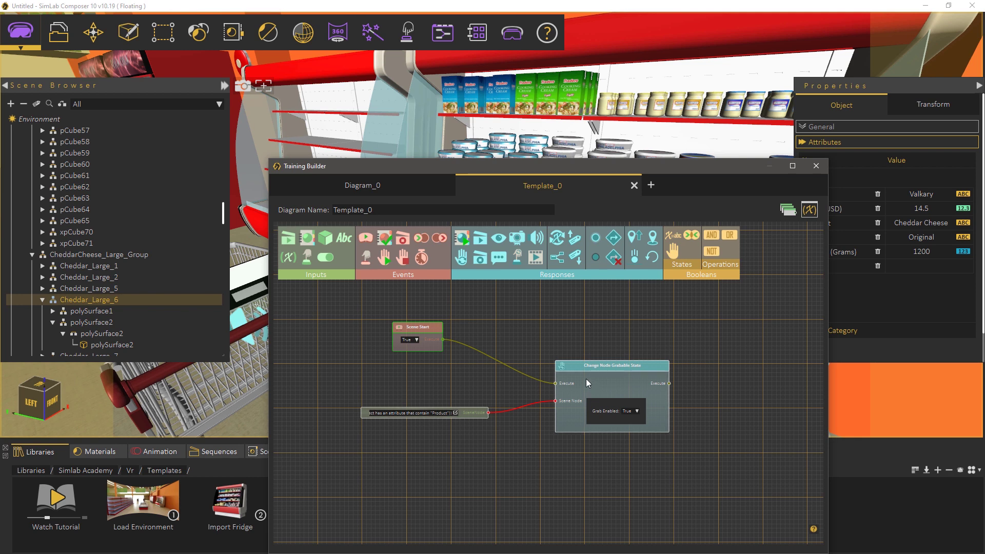
- Add a Node Grab Ended event below the grabable-state response and connect the product query to its SceneNode input
left_click_drag(472, 168, 525, 330)
middle_click_drag(443, 228, 466, 233)
scroll(466, 233, "up", 2)
scroll(469, 236, "down", 5)
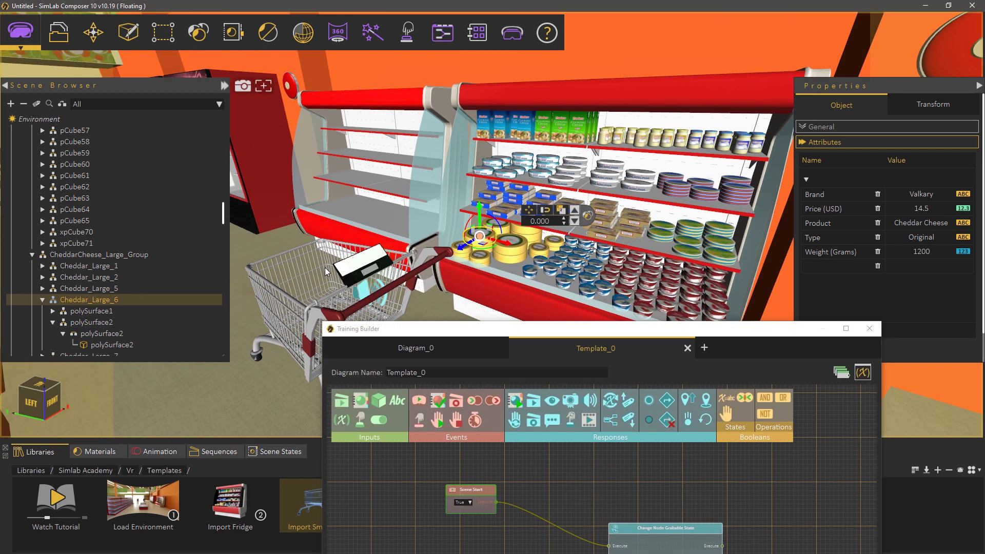
left_click_drag(522, 336, 444, 179)
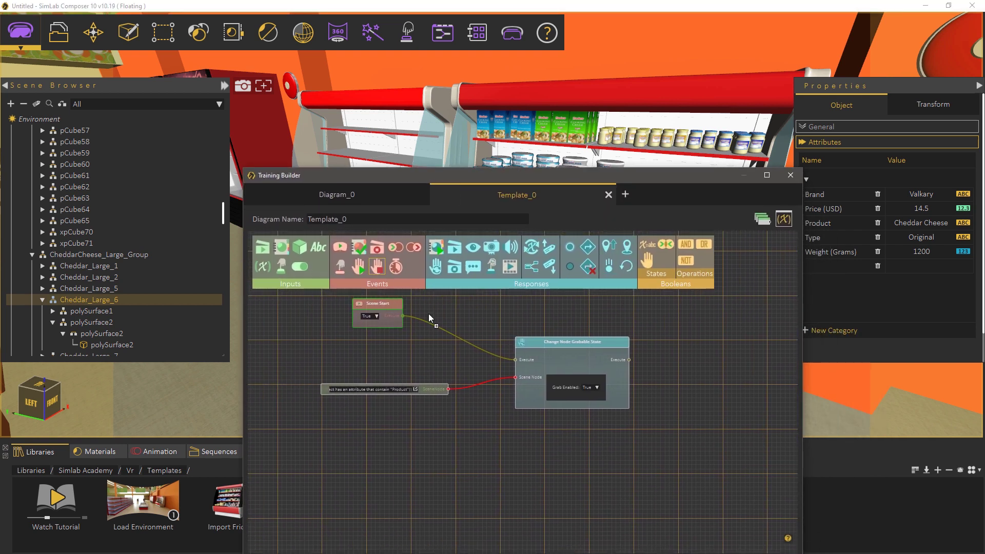
left_click_drag(480, 359, 537, 433)
middle_click_drag(498, 439, 495, 413)
left_click_drag(562, 414, 554, 417)
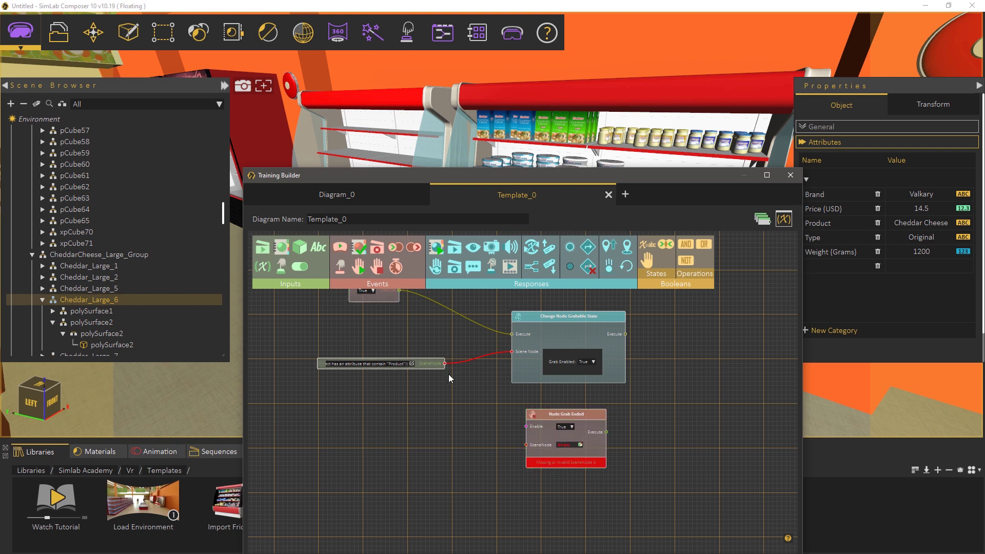
left_click_drag(444, 365, 525, 446)
left_click_drag(429, 380, 430, 413)
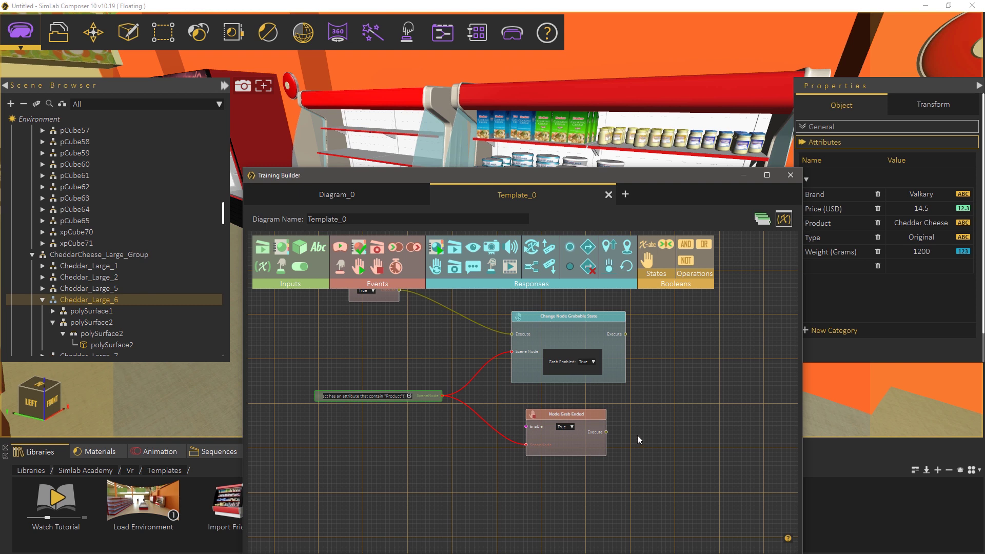
- Add a Fall To Surface response triggered by Node Grab Ended, feed it the product query, and place it below the event
middle_click_drag(635, 432, 520, 411)
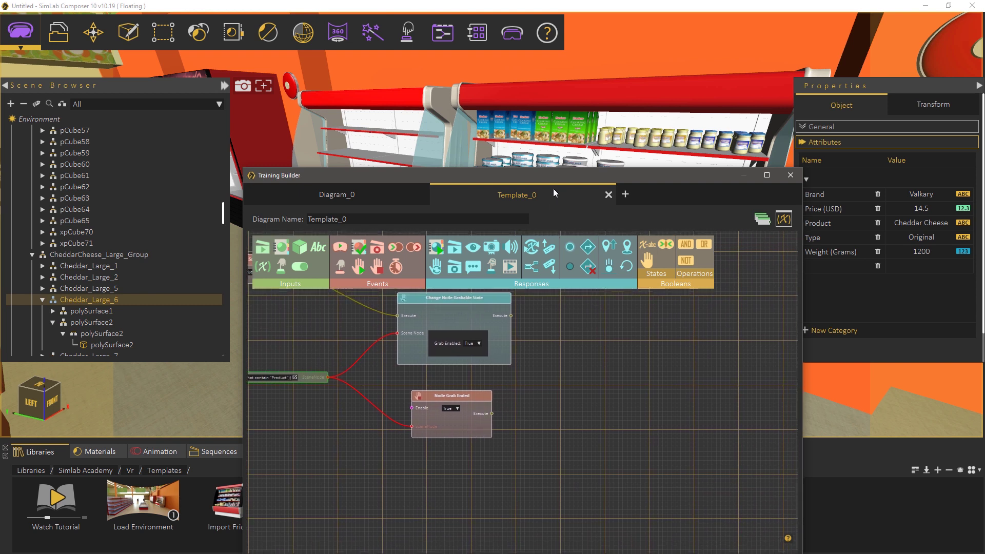
left_click_drag(552, 177, 547, 109)
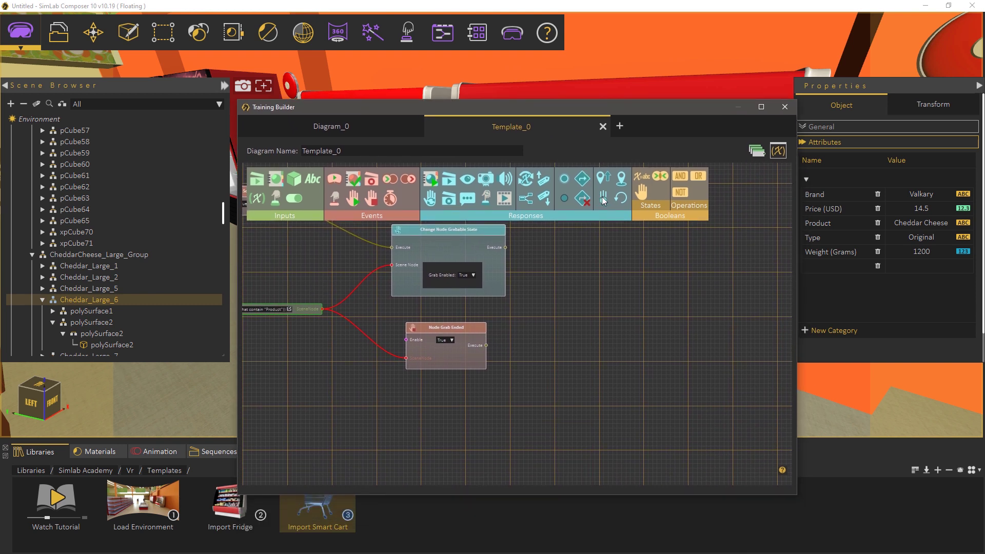
left_click_drag(604, 200, 586, 326)
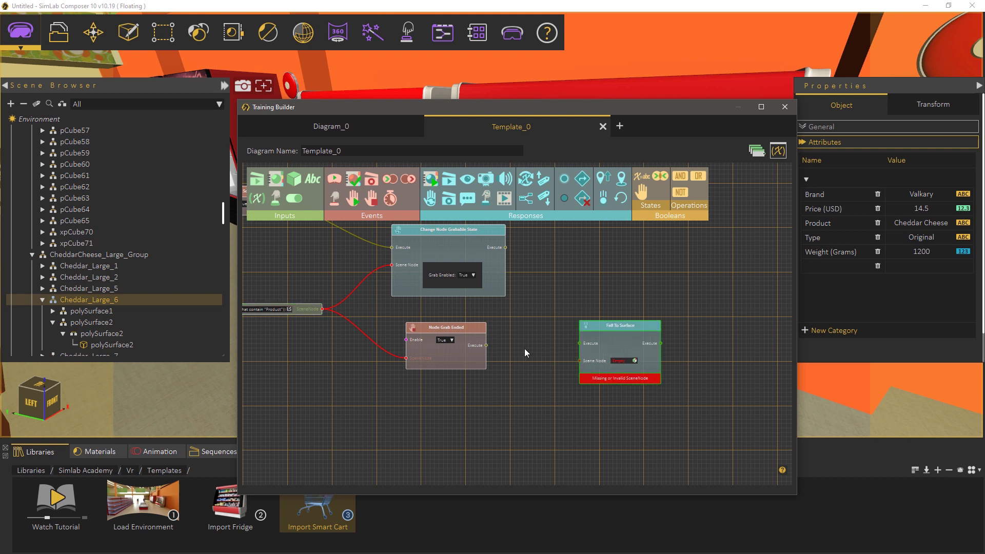
mouse_move(486, 345)
left_mouse_down()
mouse_move(553, 363)
mouse_move(580, 344)
left_mouse_up()
left_click_drag(322, 309, 580, 361)
left_click_drag(620, 326, 526, 393)
left_click_drag(462, 340, 458, 333)
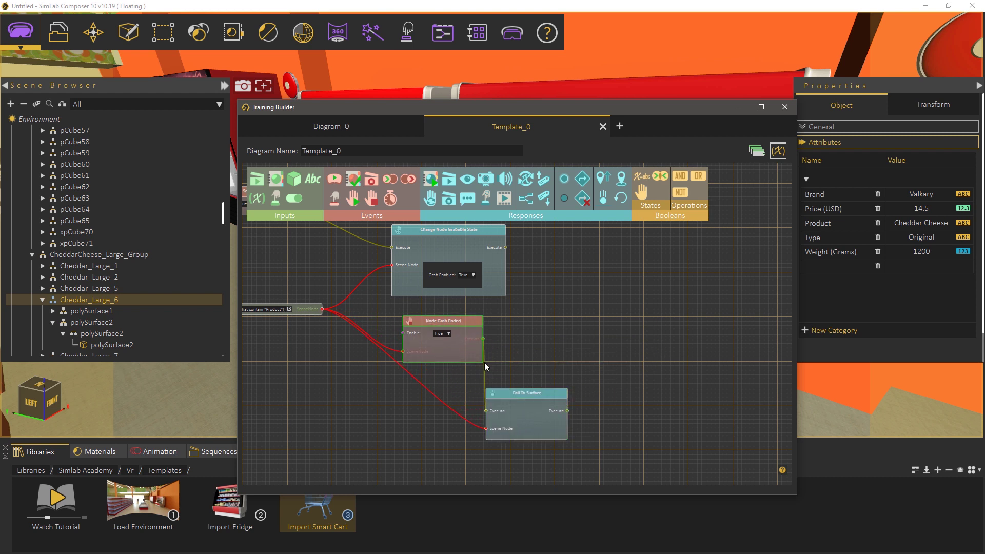
left_click_drag(521, 396, 550, 393)
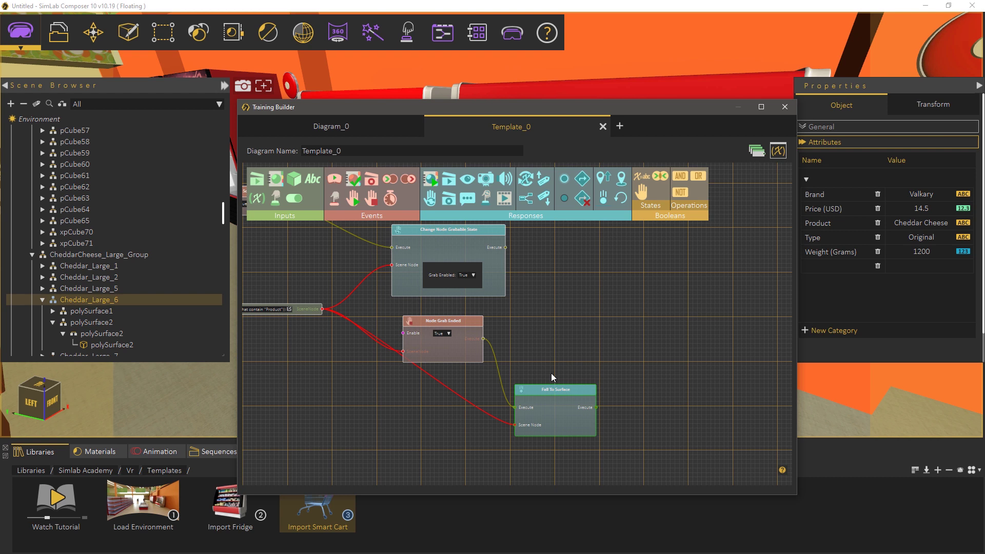
- Add a Reset Rotation response for all directions, triggered by Node Grab Ended and fed by the product query, and tidy the node layout
left_click_drag(571, 326, 561, 320)
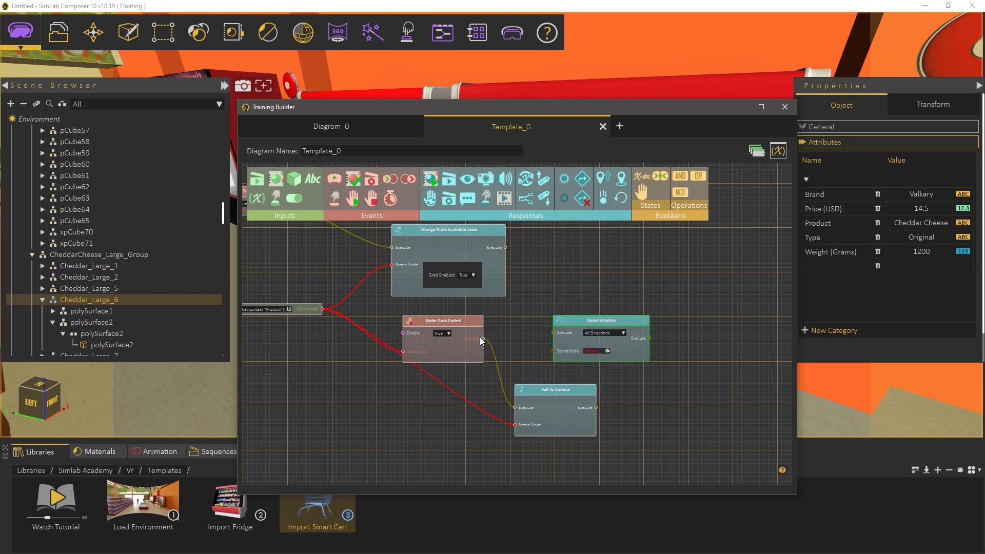
left_click_drag(483, 339, 554, 332)
left_click_drag(322, 308, 545, 418)
left_click_drag(595, 295, 605, 269)
left_click_drag(483, 296, 512, 317)
left_click_drag(568, 400, 609, 391)
left_click_drag(325, 280, 319, 304)
middle_click_drag(550, 321, 536, 334)
middle_click_drag(533, 298, 630, 377)
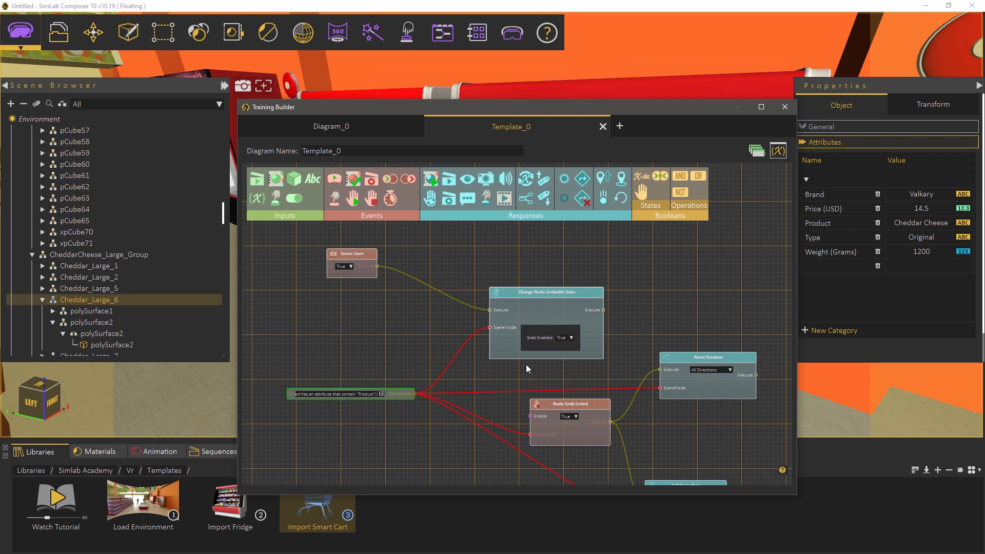
middle_click_drag(488, 436, 446, 347)
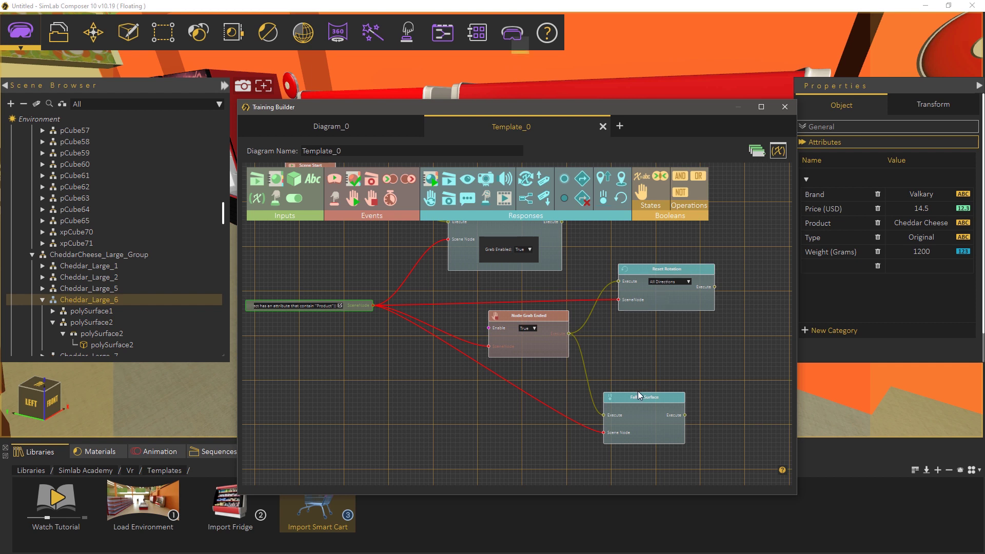
- Show the scene in the viewer using Virtual Reality mode
left_click(519, 50)
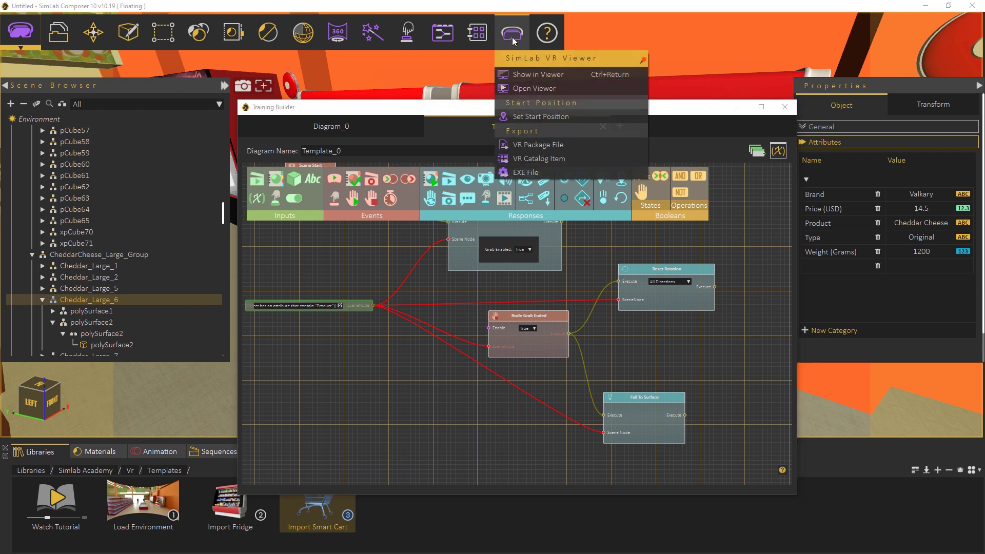
left_click(520, 77)
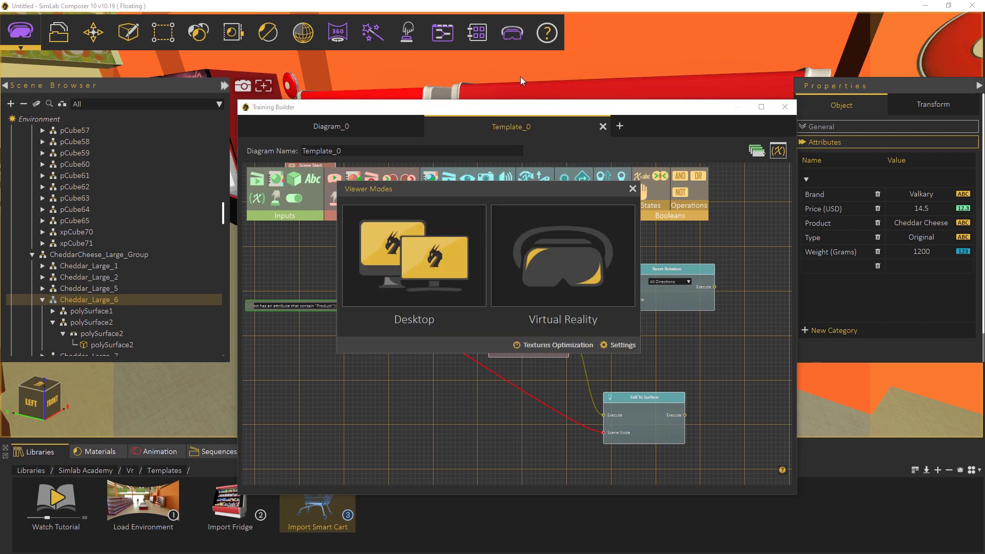
left_click(545, 242)
scroll(545, 242, "up", 3)
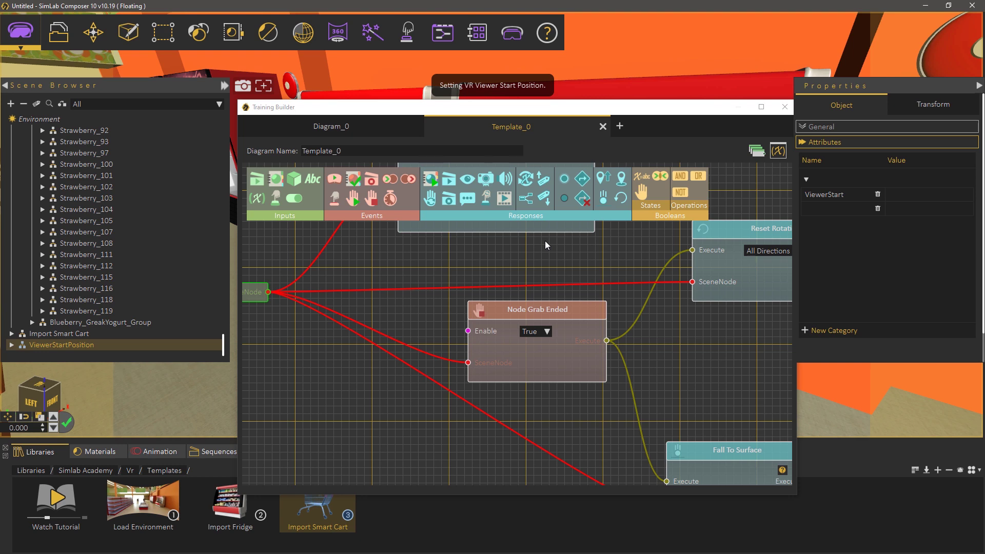
- Close the Training Builder and confirm the viewer start position with the mannequin standing beside the smart cart, facing the fridges
left_click_drag(703, 109, 645, 108)
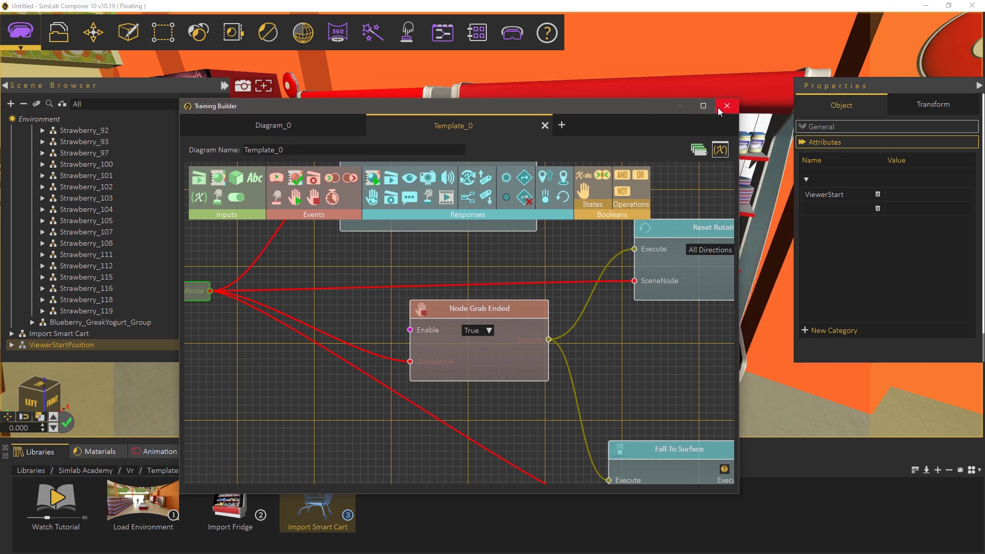
left_click(718, 108)
scroll(581, 266, "down", 2)
middle_click_drag(582, 266, 473, 316)
left_click(451, 342)
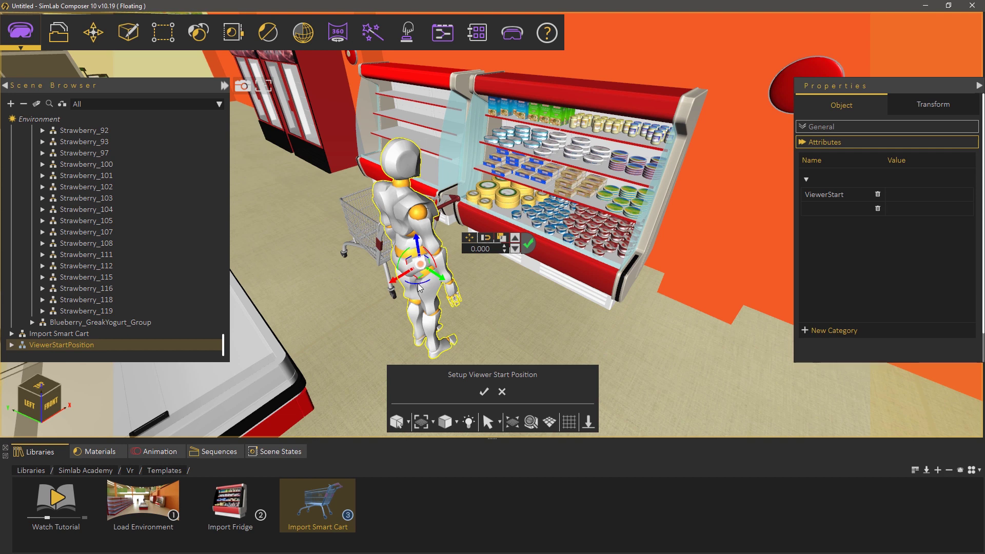
left_click(528, 244)
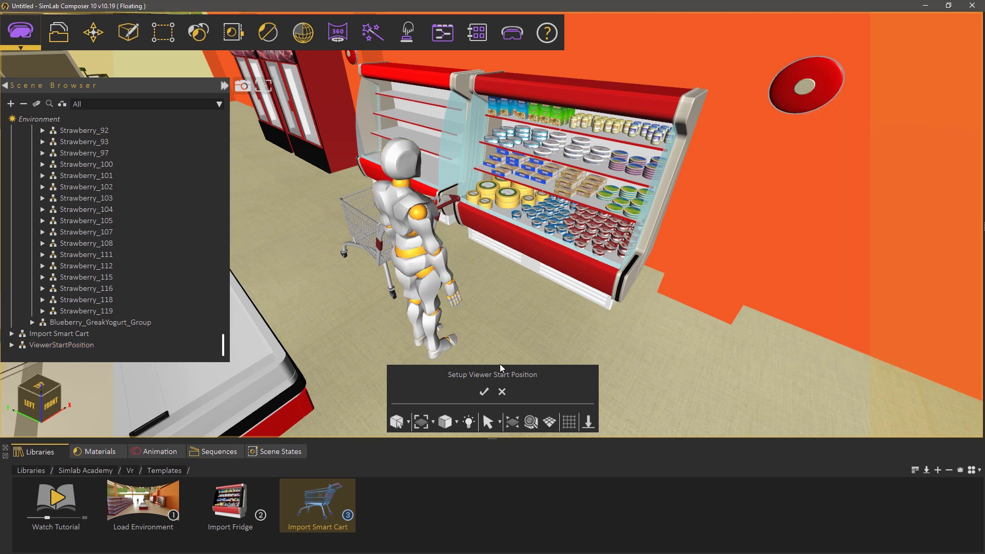
left_click(485, 392)
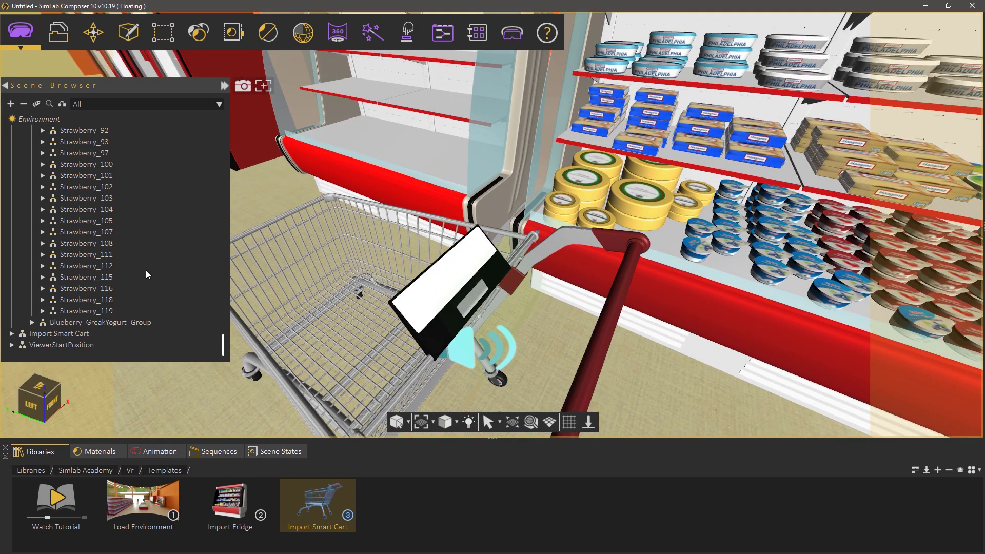
- Inspect the attributes of a strawberry yogurt product and view the smart cart's blank display up close
left_click(87, 276)
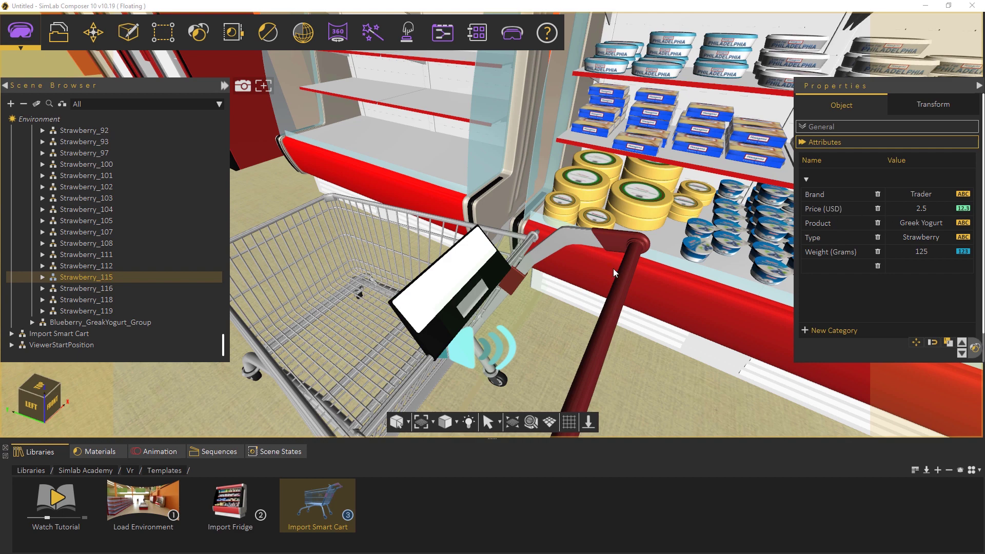
mouse_move(611, 270)
middle_mouse_down()
mouse_move(579, 291)
mouse_move(602, 261)
middle_mouse_up()
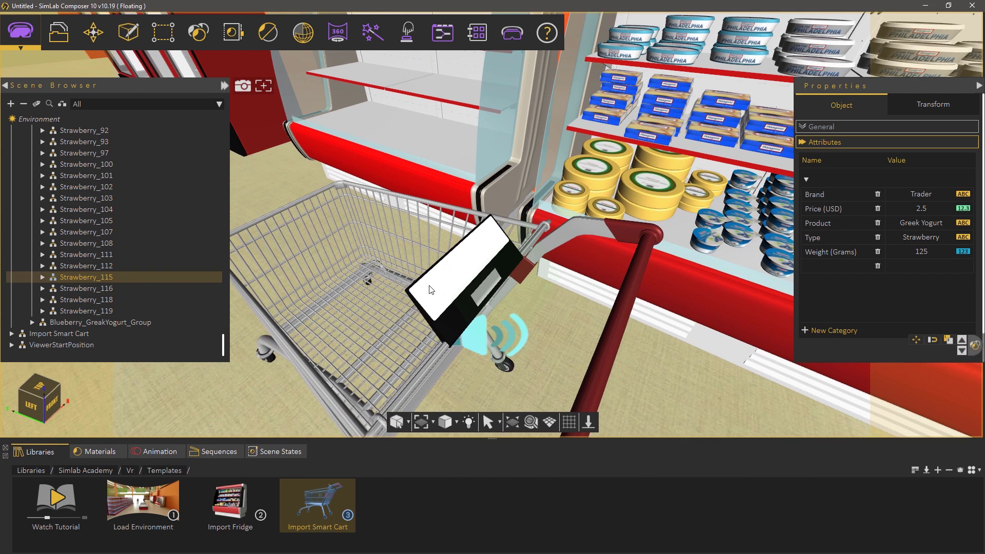
right_click_drag(423, 266, 431, 337)
middle_click_drag(431, 337, 535, 161)
- Create a VR Variable Writer and snap it to the smart cart's display
left_click(379, 39)
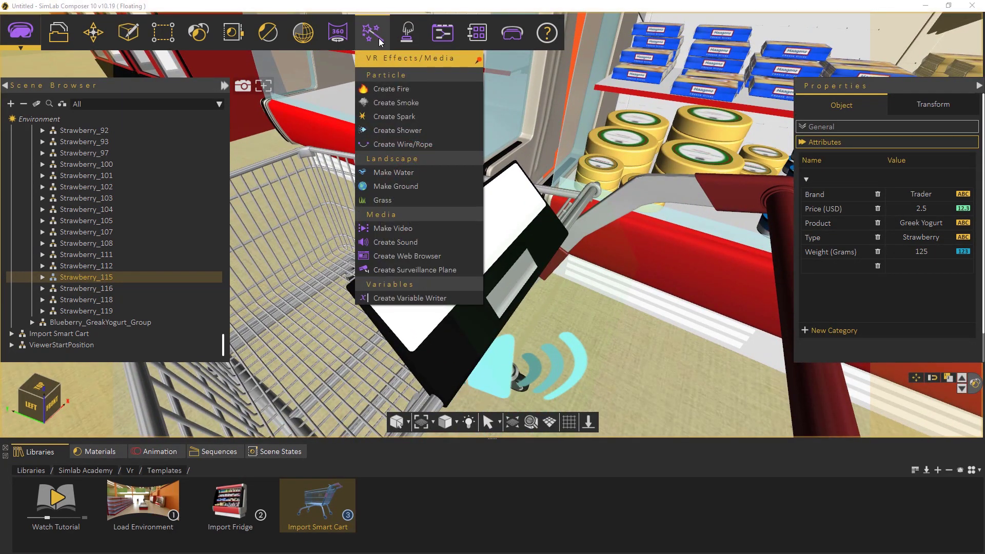
left_click(417, 295)
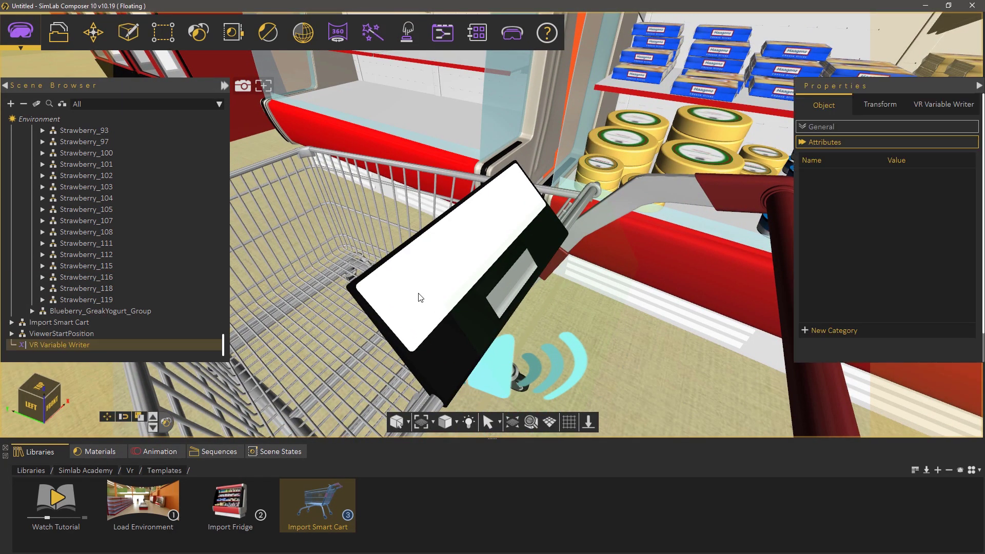
key("s")
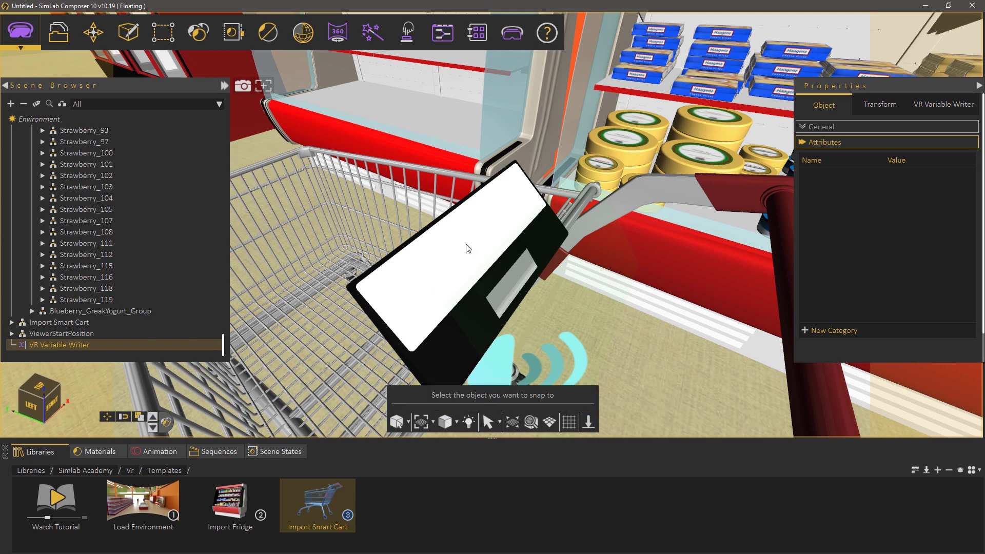
left_click(466, 244)
- Scale the Variable Writer down uniformly to about 0.062 so it roughly fits the smart cart's display
scroll(503, 300, "down", 5)
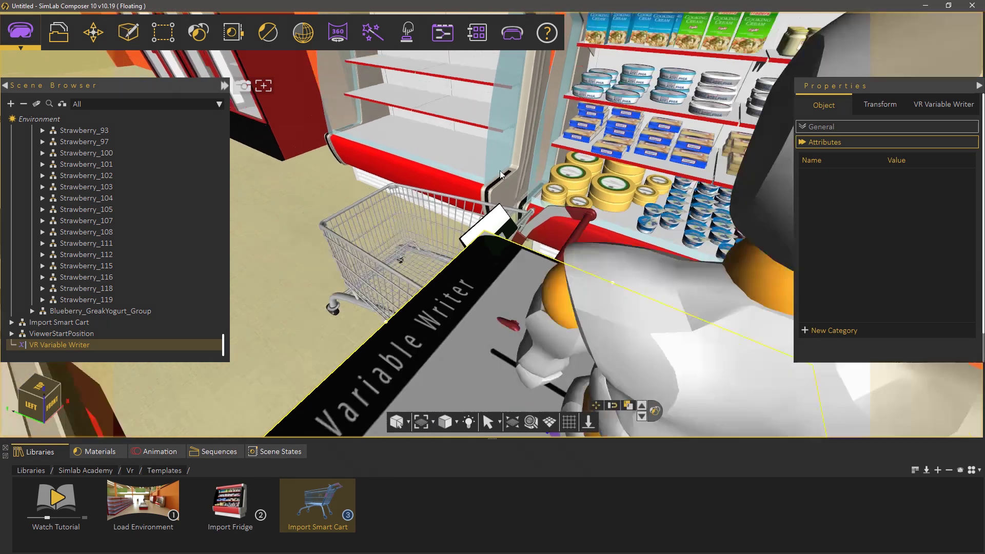
scroll(444, 325, "up", 5)
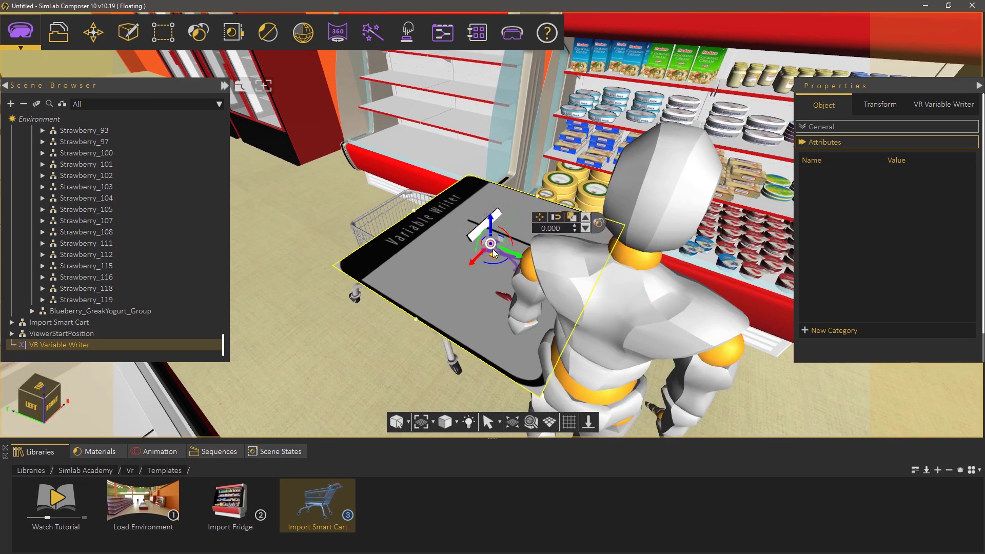
scroll(445, 326, "up", 1)
left_click_drag(487, 270, 442, 341)
scroll(494, 215, "up", 5)
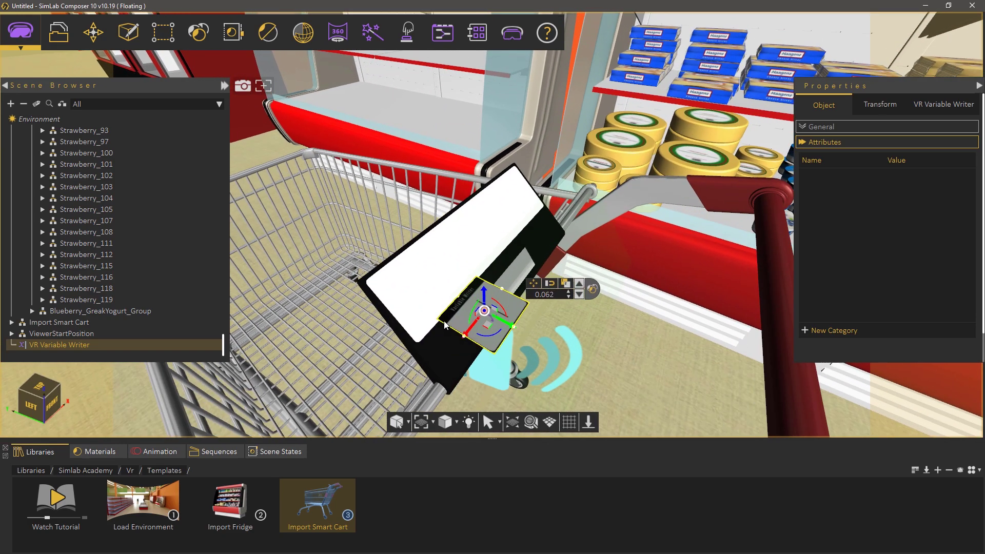
scroll(494, 215, "up", 1)
- Rotate the Variable Writer by 45 degrees and snap it to the white screen surface of the smart cart's display
left_click_drag(521, 303, 547, 291)
type("45")
key("Return")
middle_click_drag(452, 251, 477, 227)
key("s")
left_click(406, 229)
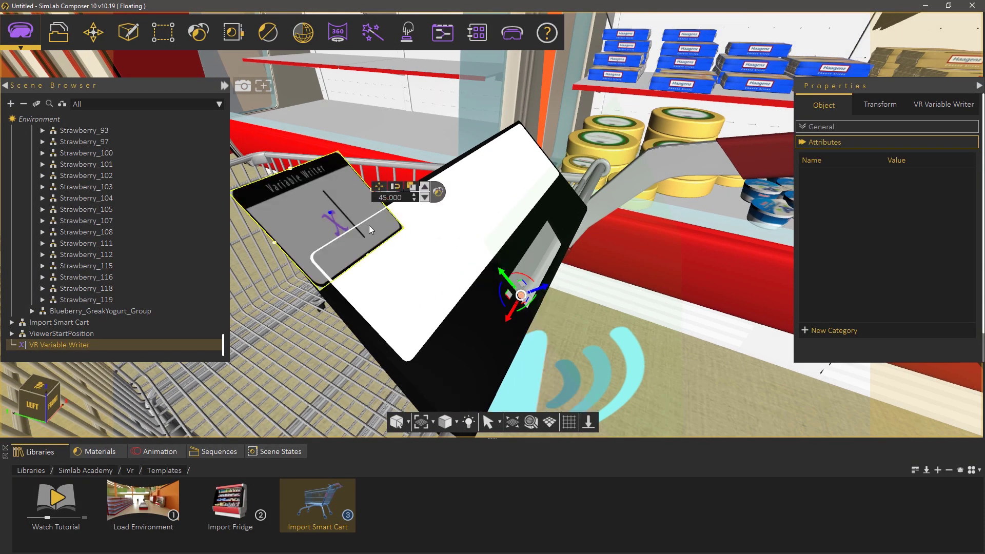
- Reshape the Variable Writer into a wide, low strip and position it in the upper-left part of the cart's white screen
left_click_drag(328, 227, 440, 238)
left_click_drag(450, 274, 342, 276)
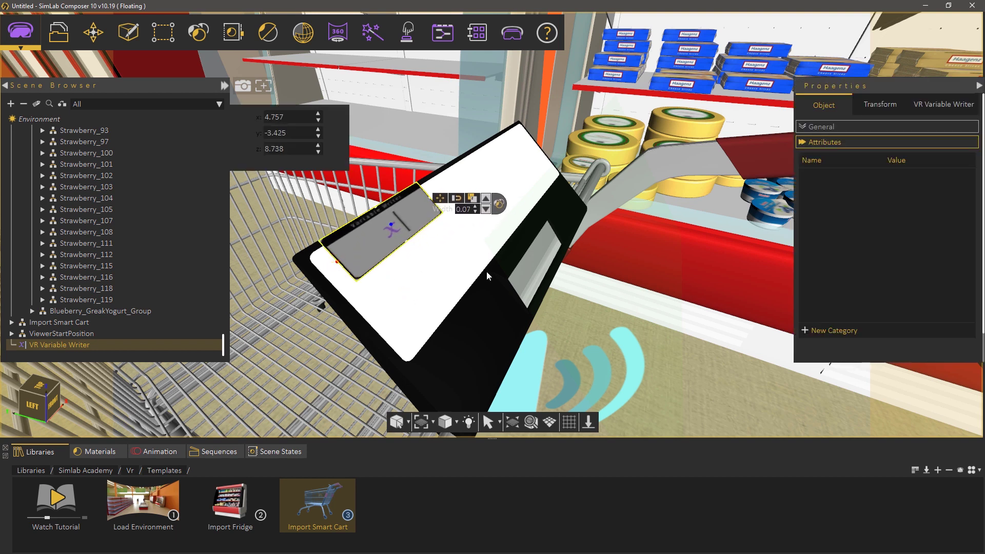
middle_click_drag(447, 286, 564, 319)
scroll(456, 236, "up", 3)
left_click(401, 191)
left_click_drag(401, 191, 474, 162)
mouse_move(375, 244)
left_mouse_down()
mouse_move(438, 324)
mouse_move(381, 241)
left_mouse_up()
middle_click_drag(381, 242, 405, 242)
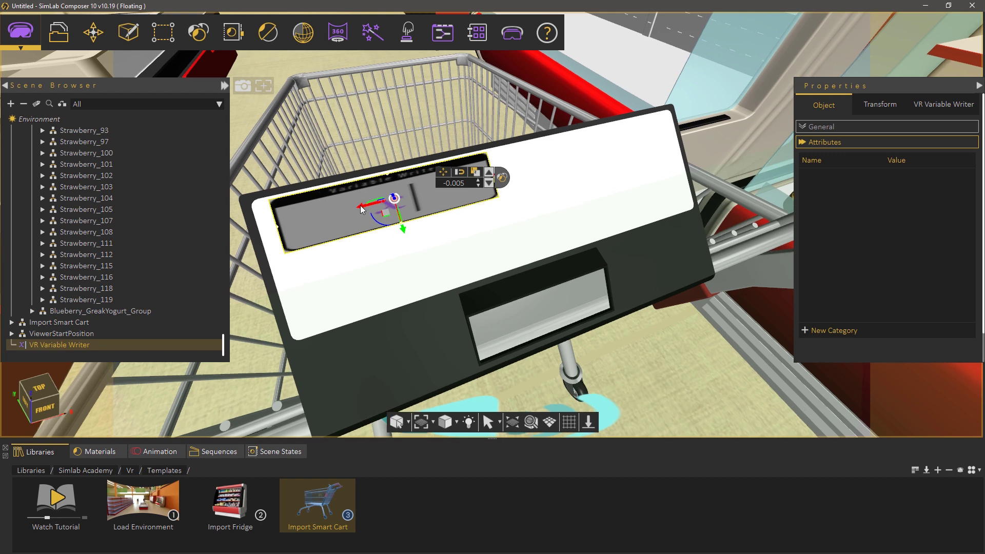
left_click_drag(360, 206, 356, 208)
middle_click_drag(342, 251, 475, 295)
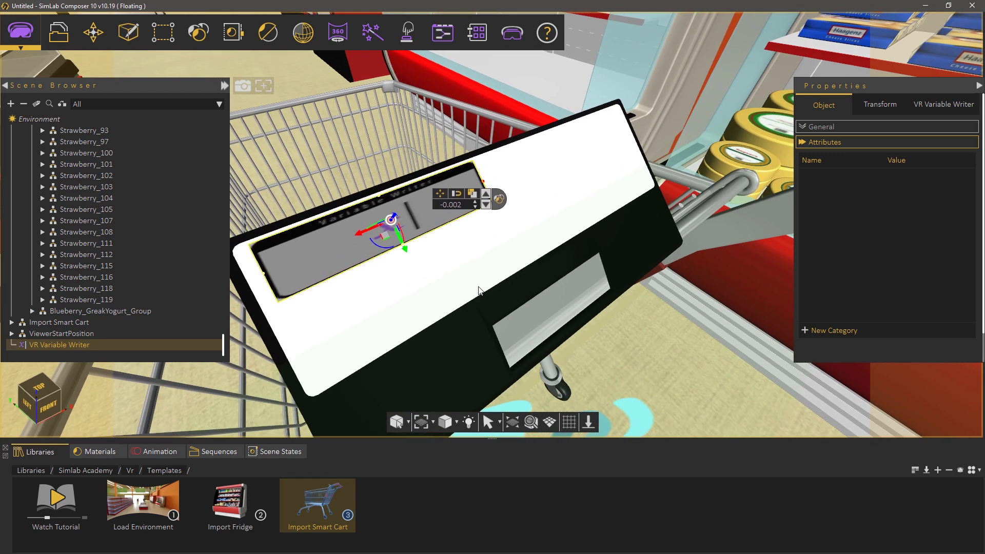
- Copy the Variable Writer directly below the original and duplicate the pair to the right, forming a two-by-two grid on the screen
left_click_drag(405, 250, 444, 311)
left_click(376, 238)
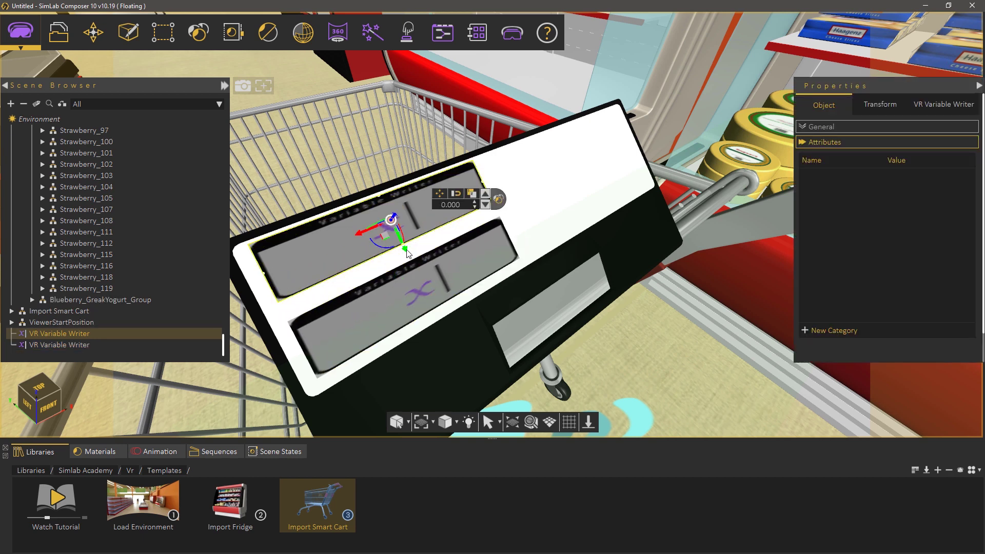
left_click(414, 294)
left_click(405, 278)
left_click(349, 236, "ctrl")
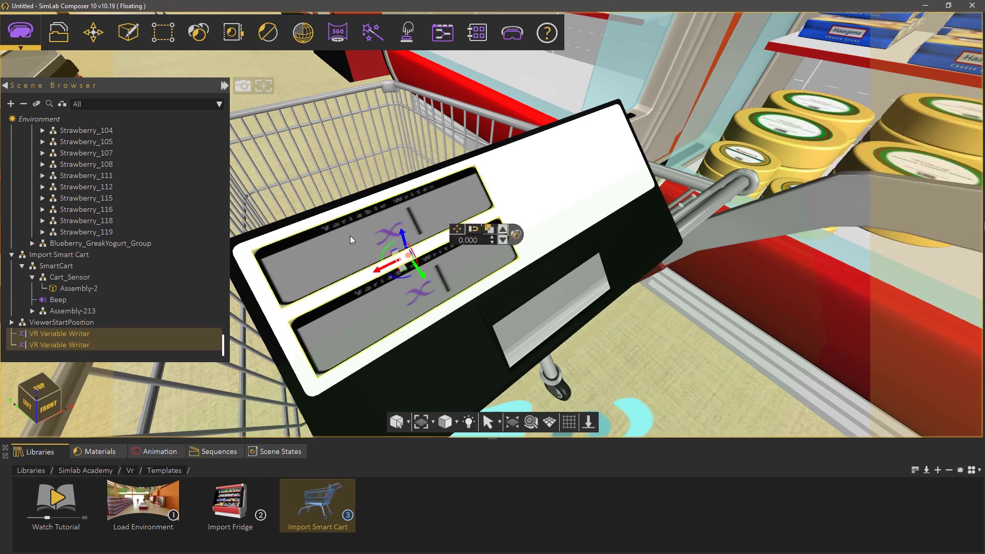
key("ctrl+d")
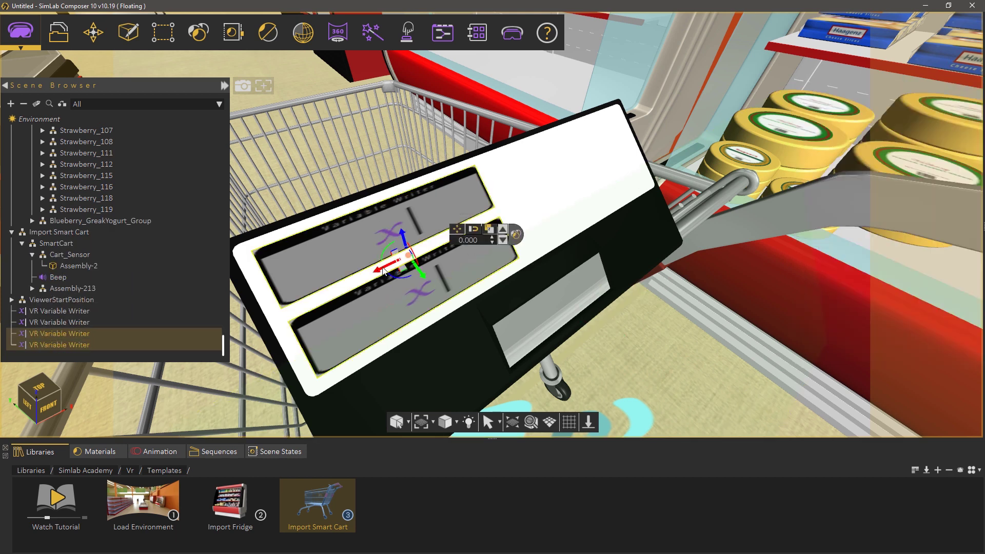
left_click_drag(391, 268, 568, 199, "shift")
middle_click_drag(653, 274, 626, 289)
- Give the upper-left Variable Writer the prefix "Product:", enable its maximum string length of 30 and keep it in group 1
left_click(414, 213)
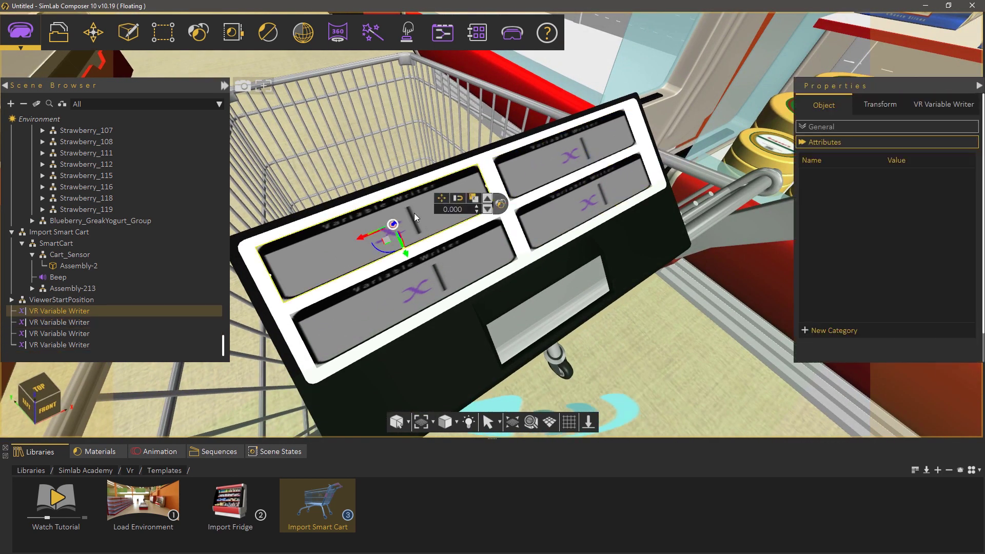
left_click(936, 103)
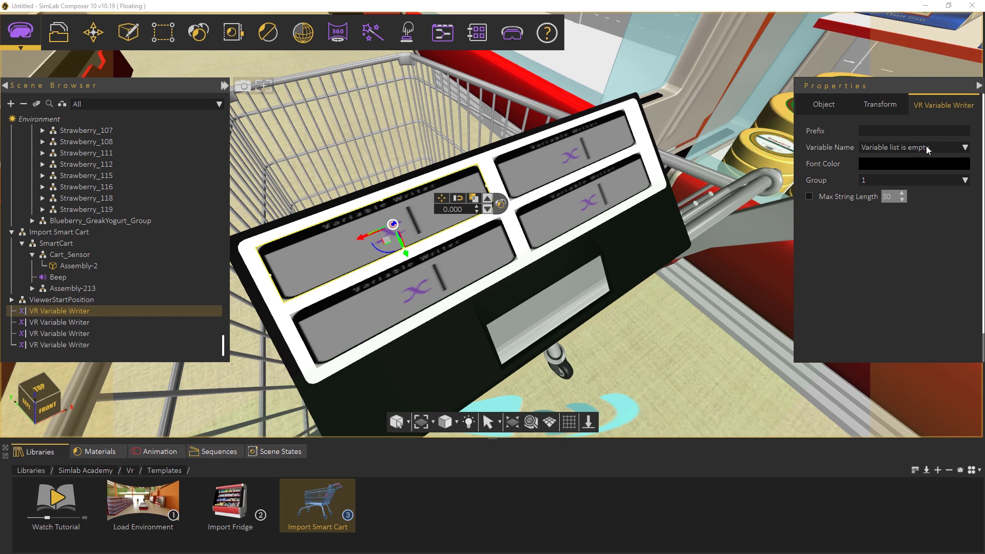
left_click(918, 132)
type("Product:")
left_click(810, 196)
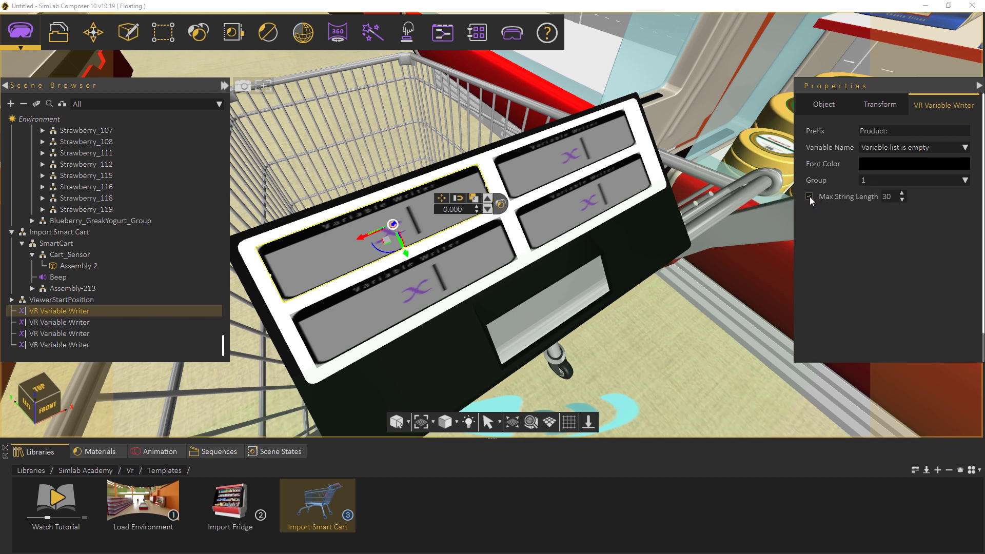
left_click(882, 180)
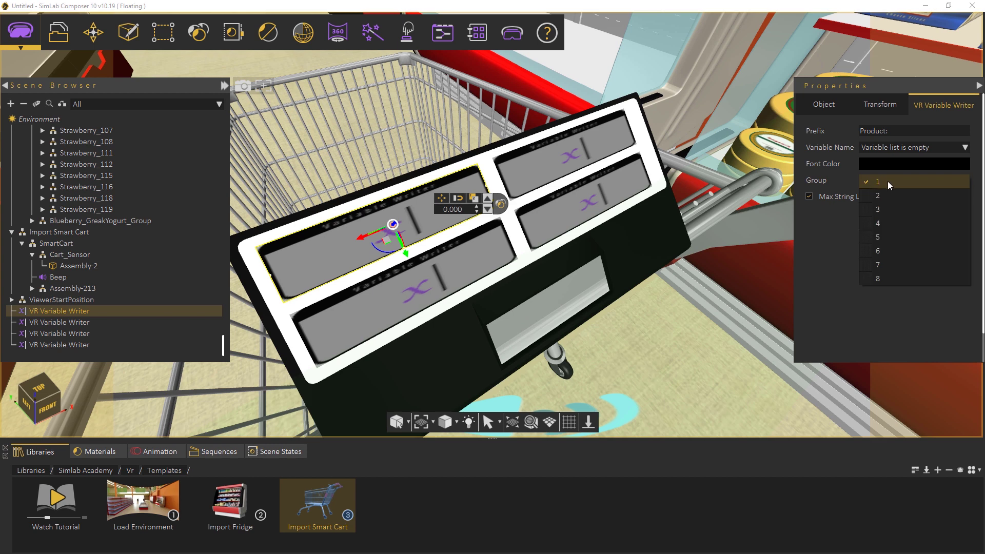
left_click(887, 181)
left_click(574, 159)
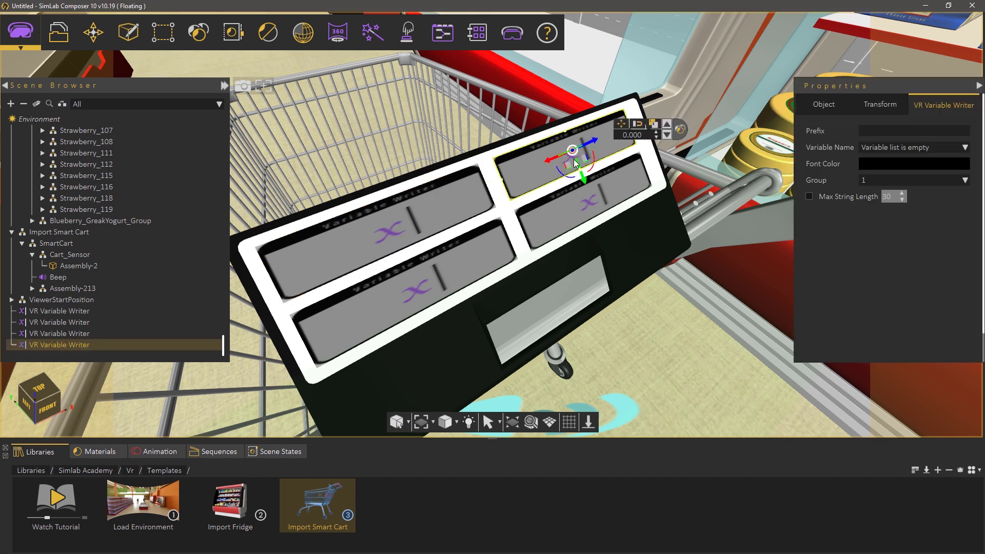
left_click(451, 204)
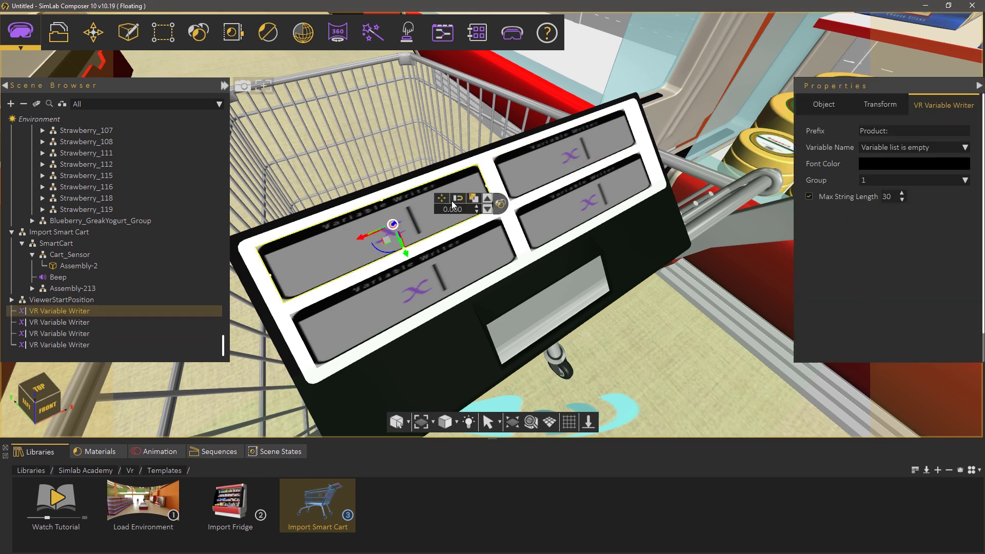
- Open the Training Builder and create a String variable named Product
left_click(449, 45)
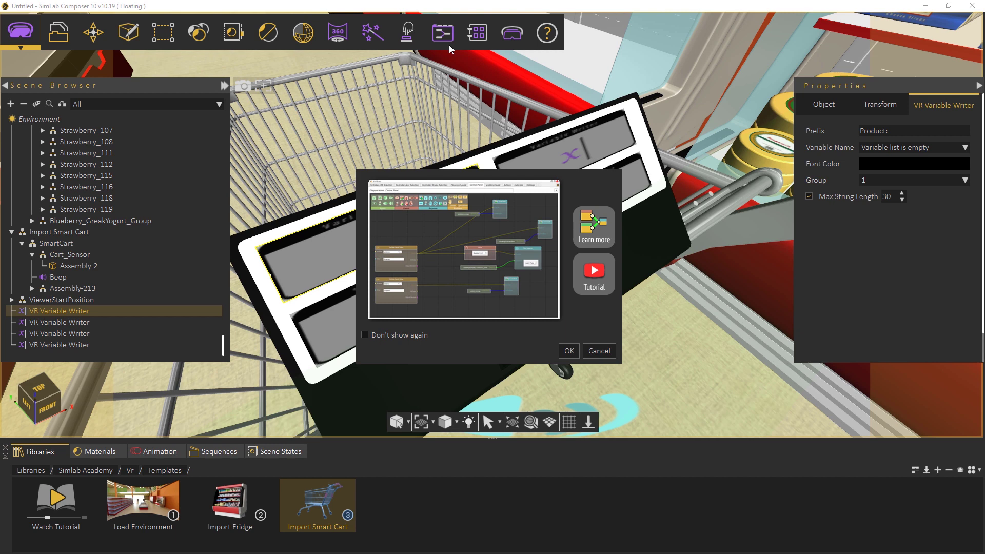
left_click(574, 345)
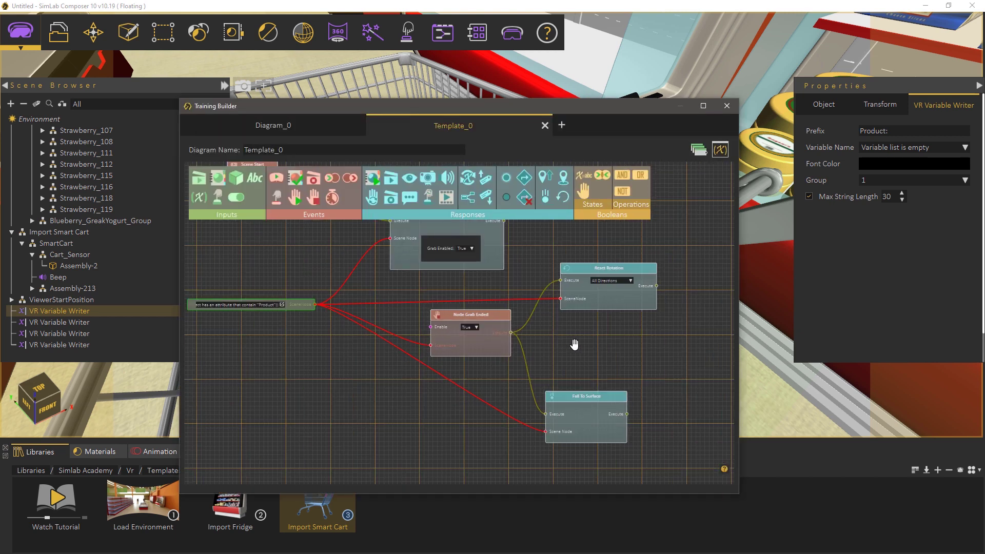
left_click_drag(571, 346, 533, 353)
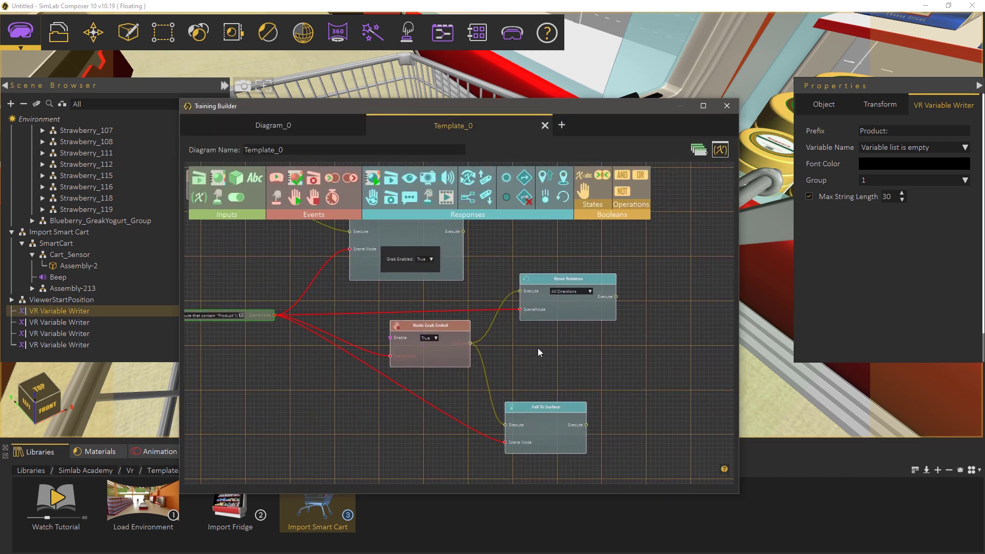
left_click(718, 152)
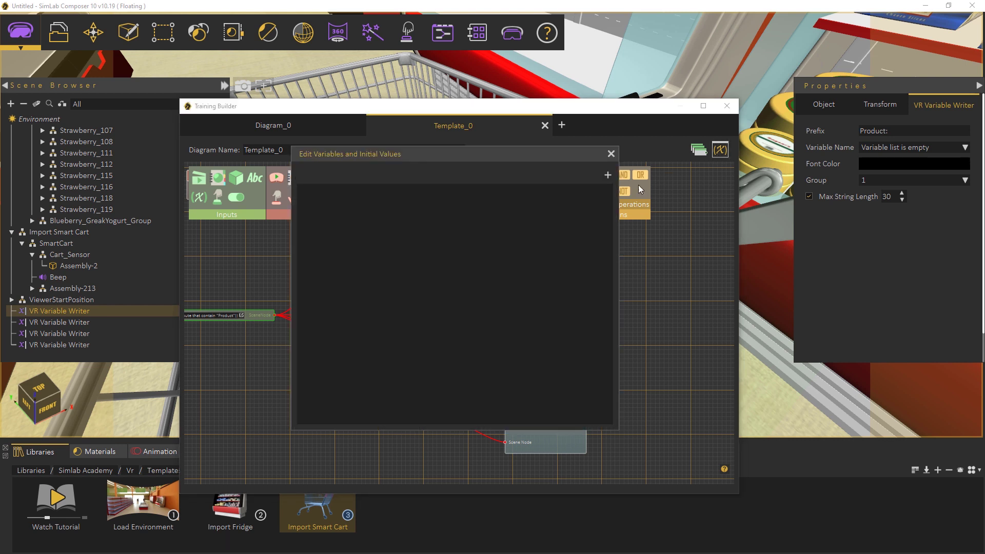
left_click(607, 175)
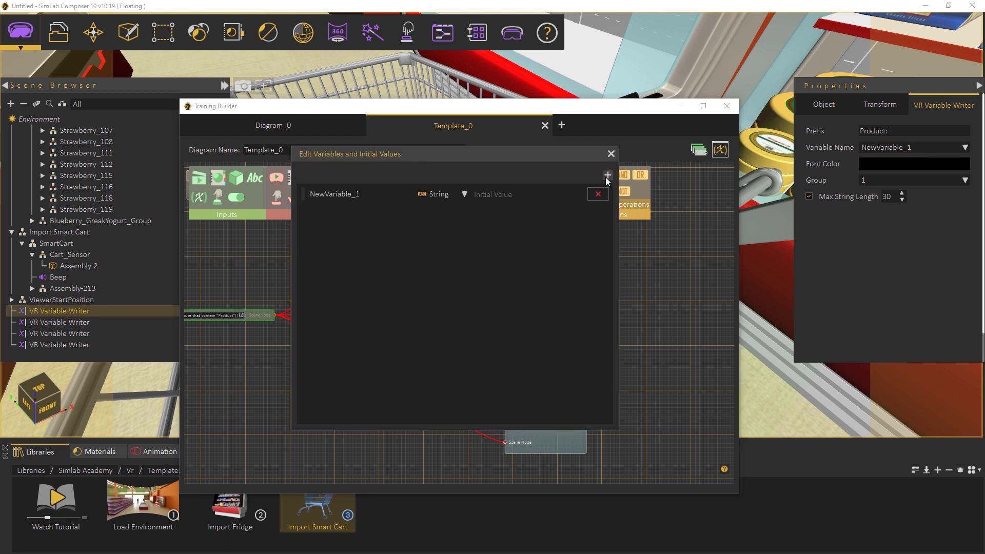
left_click(380, 195)
double_click(381, 195)
type("Product")
left_click(441, 195)
left_click(611, 154)
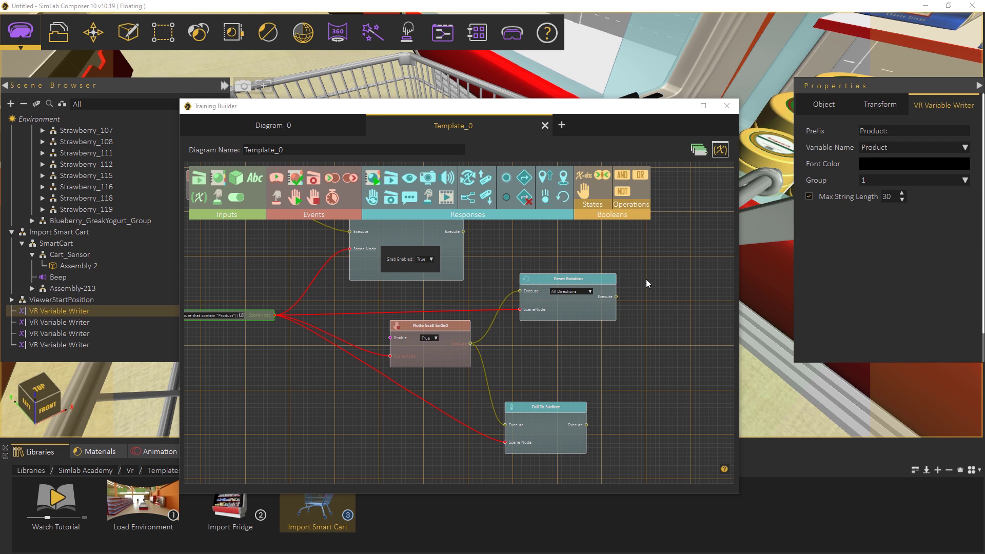
- Add a Get Attribute Value response below Fall To Surface and connect the Product attribute's scene-node input to its Scene Node
left_click_drag(645, 272, 593, 265)
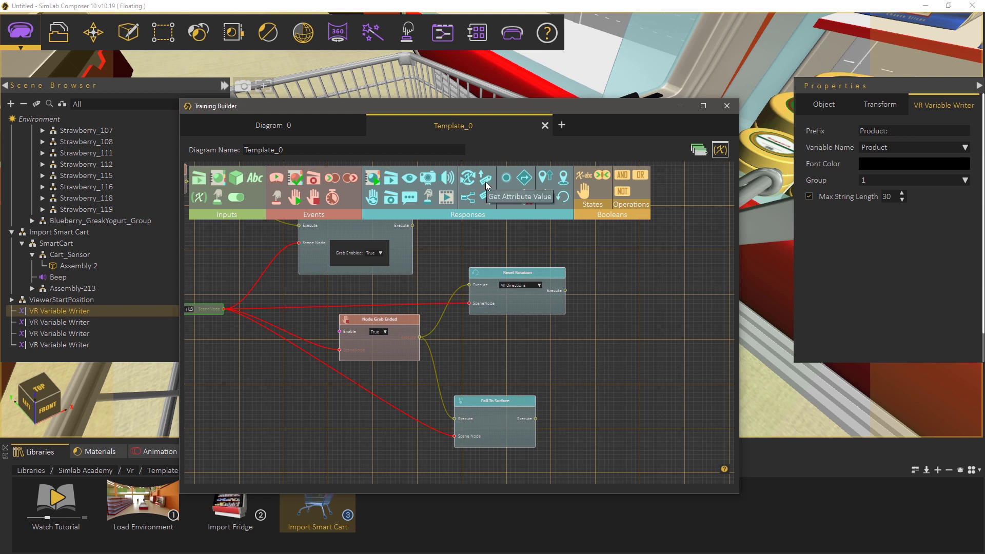
left_click_drag(486, 184, 565, 337)
scroll(511, 371, "up", 1)
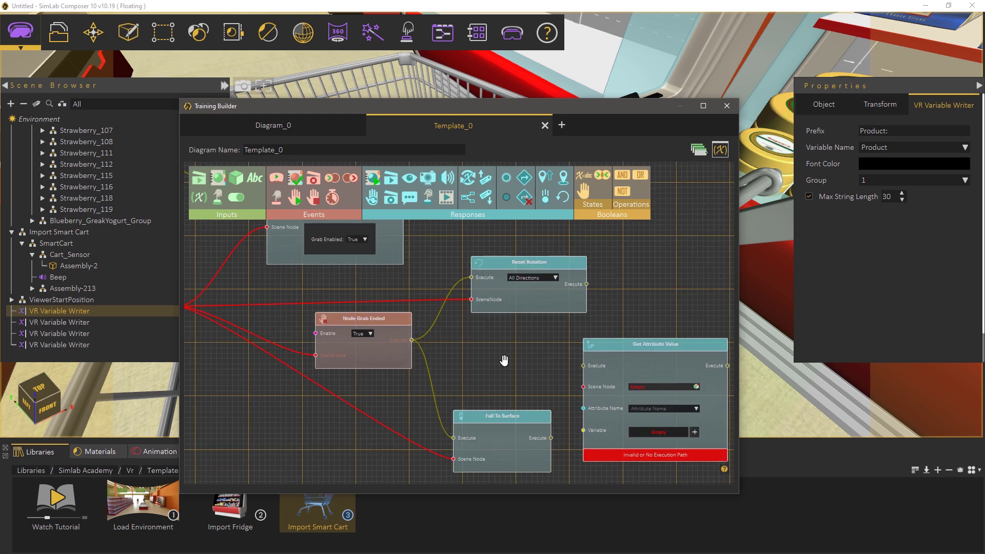
middle_click_drag(503, 360, 467, 289)
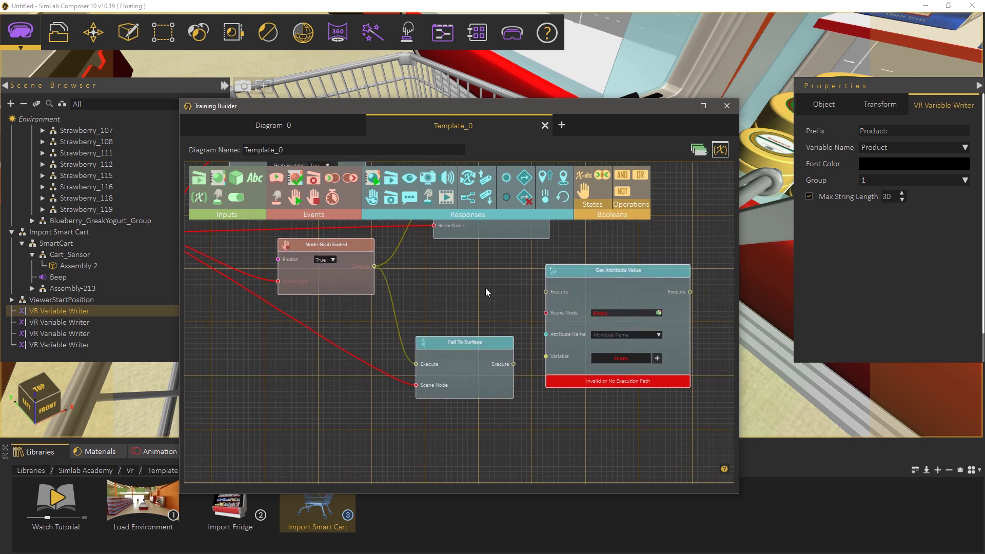
scroll(515, 279, "down", 1)
left_click_drag(552, 272, 470, 373)
middle_click_drag(224, 256, 285, 261)
left_click_drag(289, 252, 518, 408)
middle_click_drag(487, 417, 454, 334)
scroll(457, 340, "up", 2)
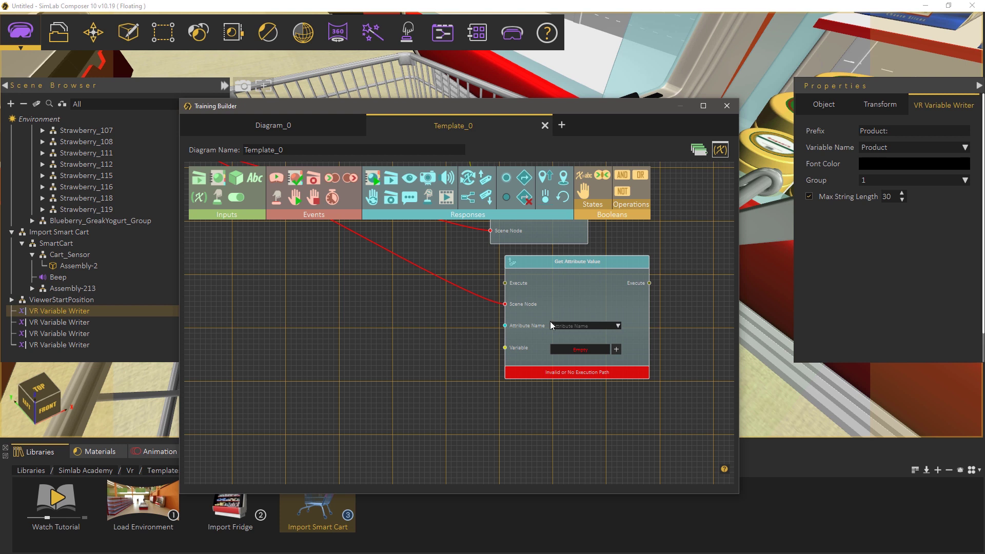
- Set the Get Attribute Value response to read the Product attribute and store it in the Product variable
left_click_drag(552, 319, 534, 326)
left_click(593, 340)
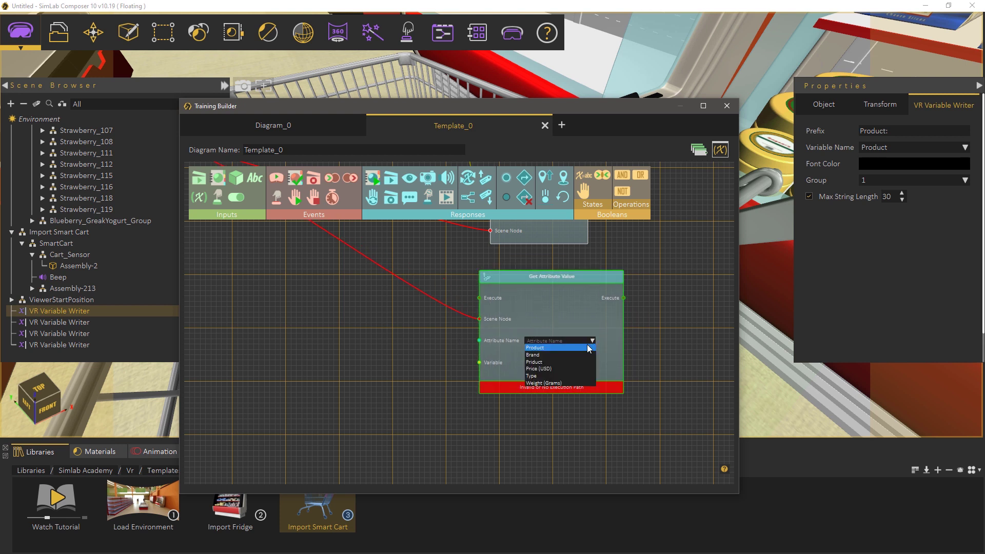
left_click(574, 347)
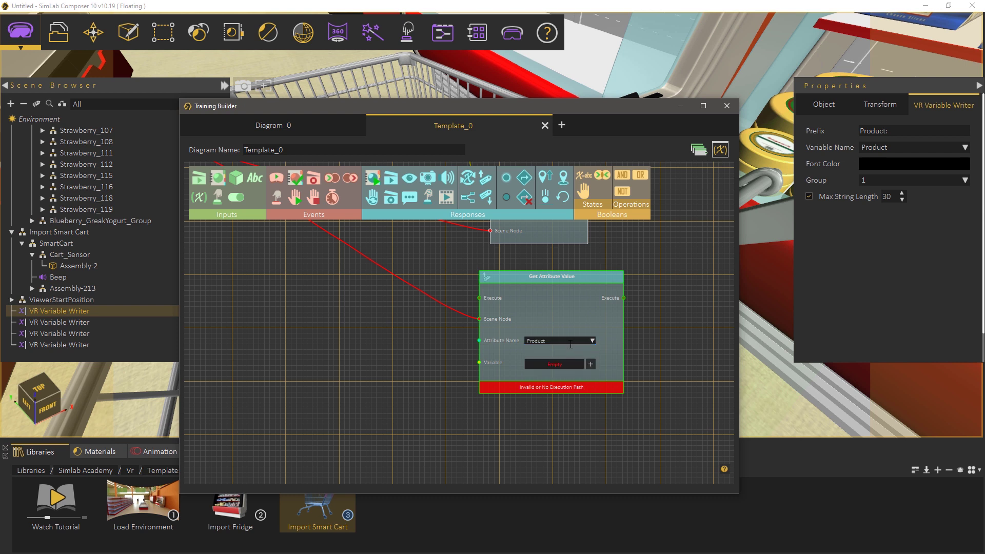
left_click(568, 365)
left_click(557, 374)
left_click_drag(541, 291, 544, 305)
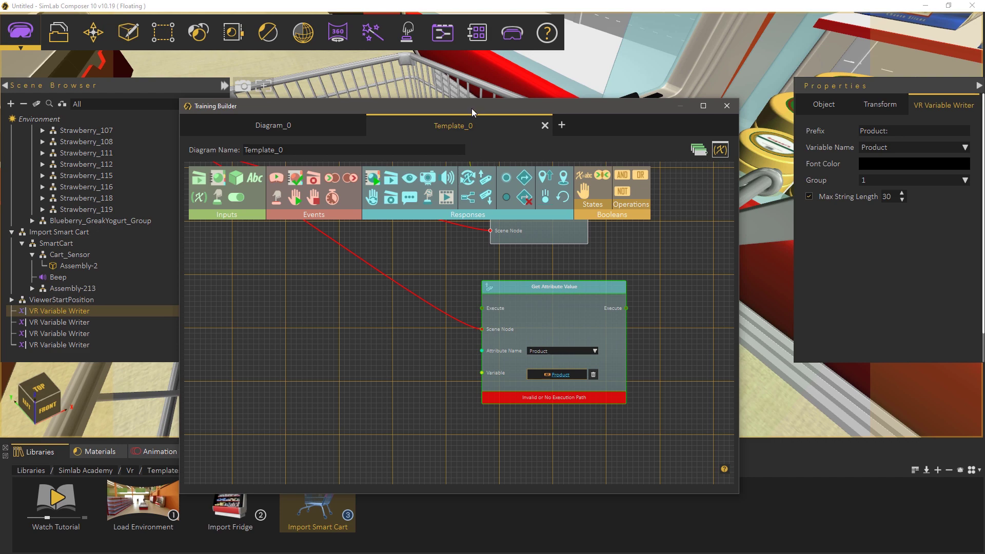
- Select the transparent sensor geometry Assembly-2 beside the smart cart's display, keeping the Training Builder accessible
left_click_drag(472, 107, 495, 365)
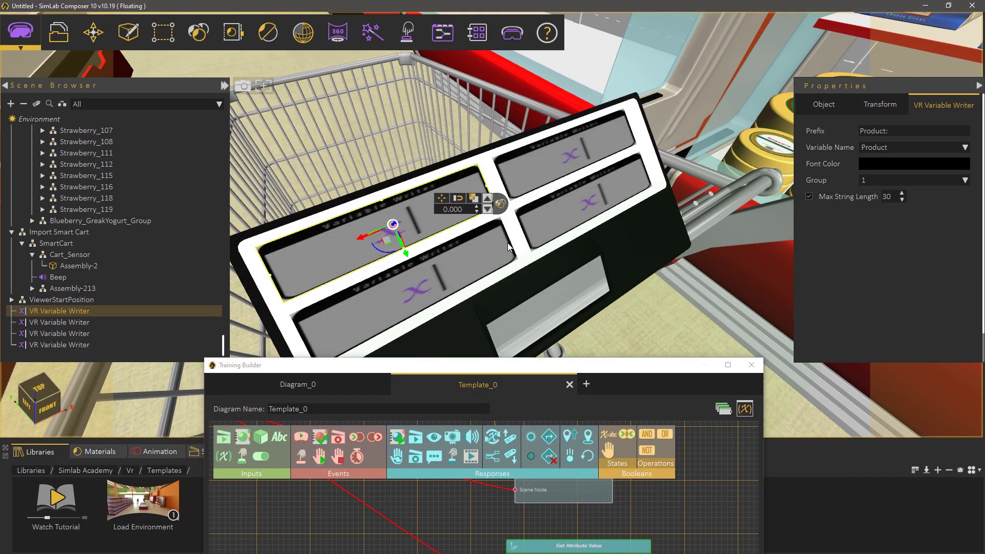
left_click_drag(535, 300, 739, 226)
left_click(532, 274)
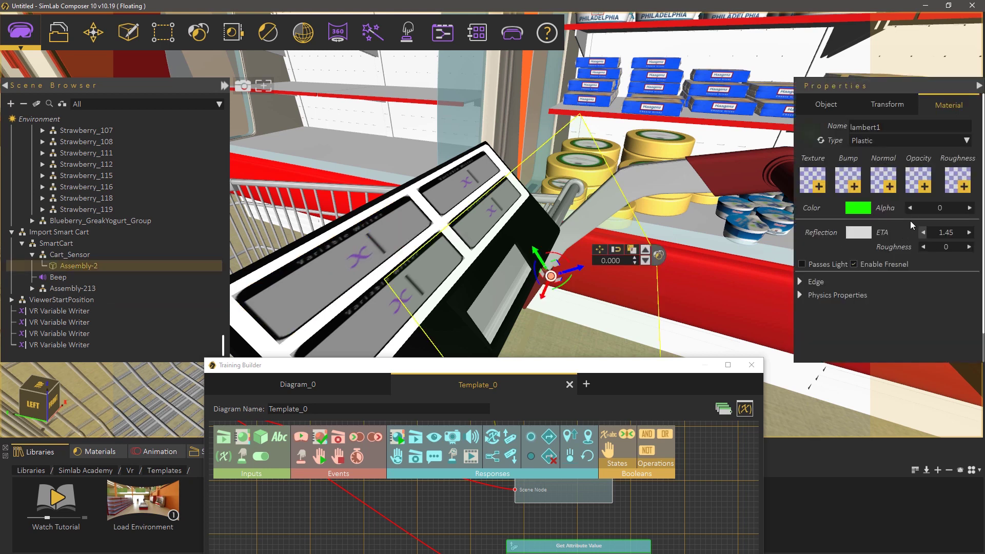
left_click_drag(918, 216, 901, 215)
right_click_drag(717, 287, 717, 215)
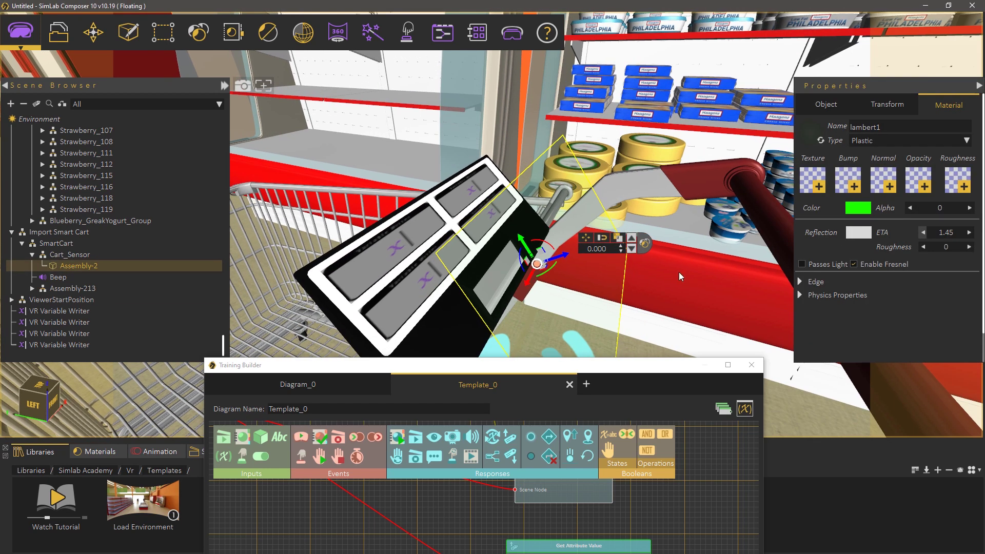
left_click_drag(677, 282, 574, 315)
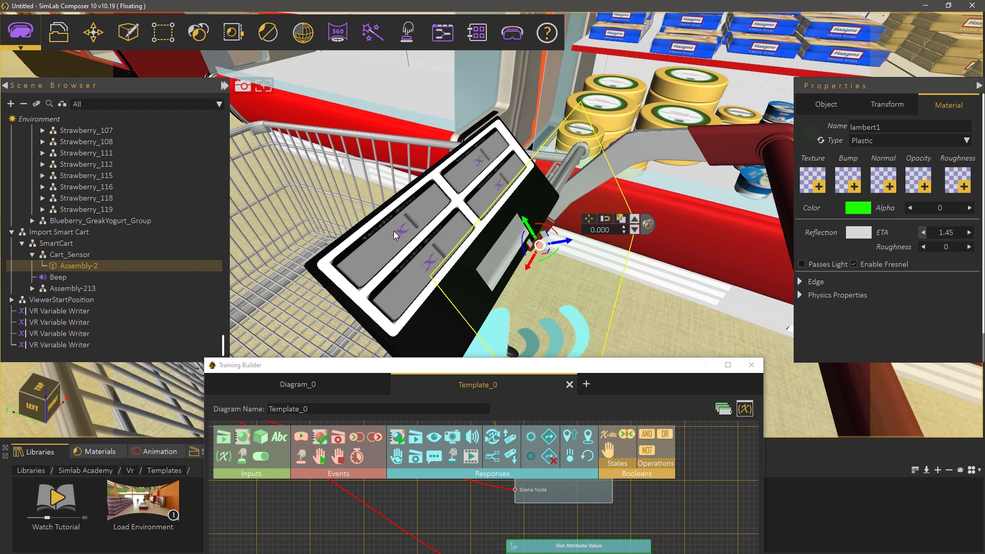
left_click_drag(527, 370, 571, 148)
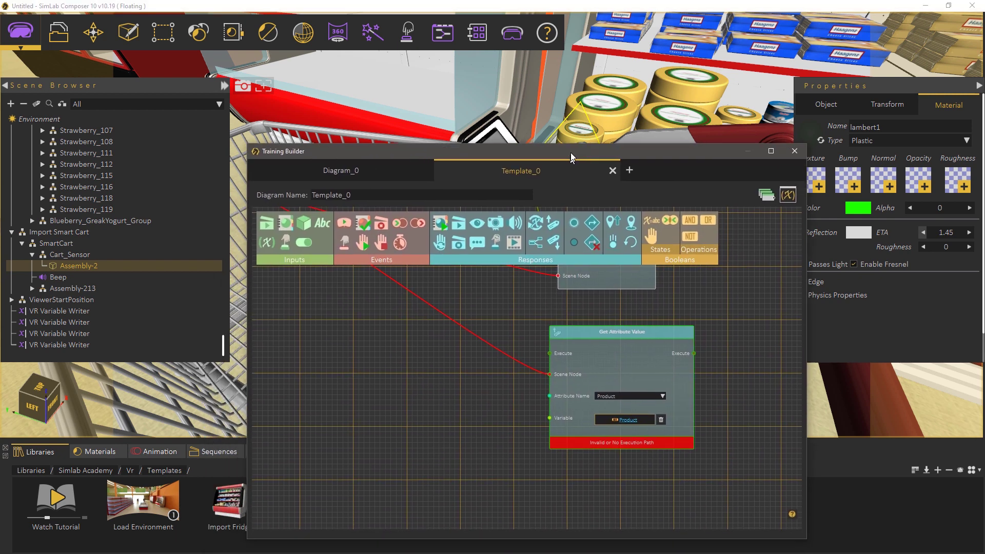
- Add a Node Entered Node event beside Get Attribute Value and assign the cart sensor Assembly-2 as its SceneNode B
left_click_drag(399, 221, 405, 358)
left_click(470, 414)
left_click_drag(451, 361, 423, 354)
left_click_drag(469, 145, 499, 139)
- Connect the product scene nodes to the Node Entered Node event and link its Execute output to Get Attribute Value
middle_click_drag(414, 296, 473, 368)
scroll(473, 368, "down", 2)
left_click_drag(434, 291, 515, 430)
middle_click_drag(485, 405, 416, 349)
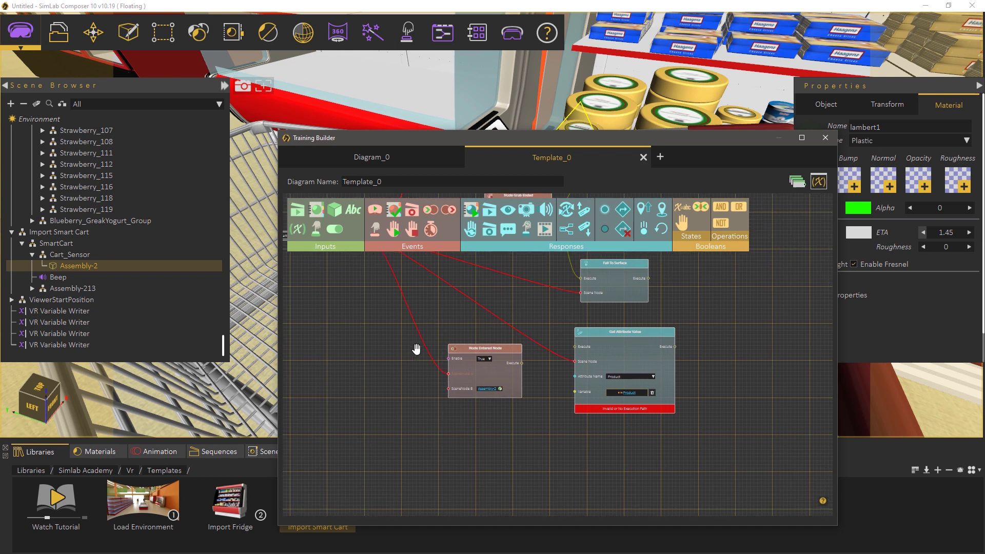
scroll(455, 407, "up", 1)
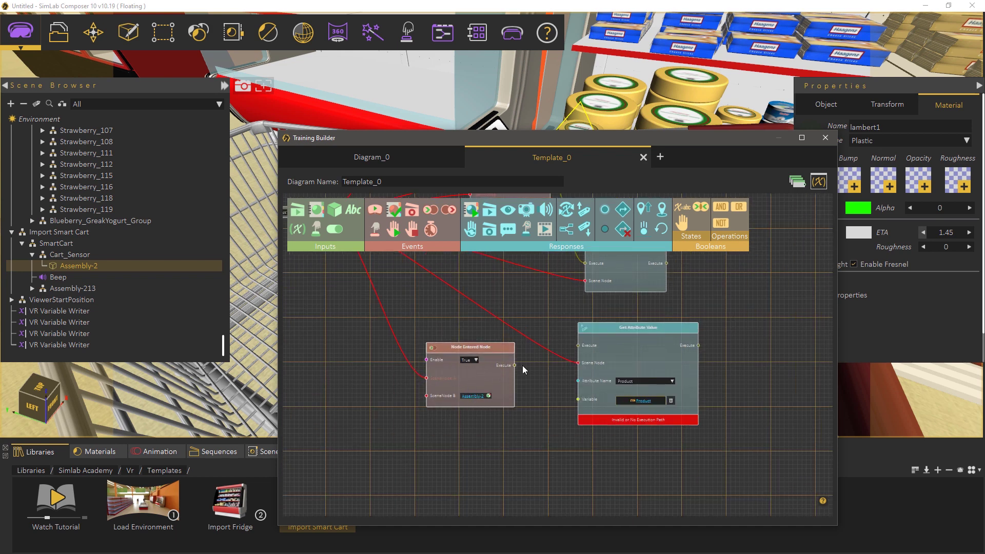
left_click_drag(515, 365, 605, 351)
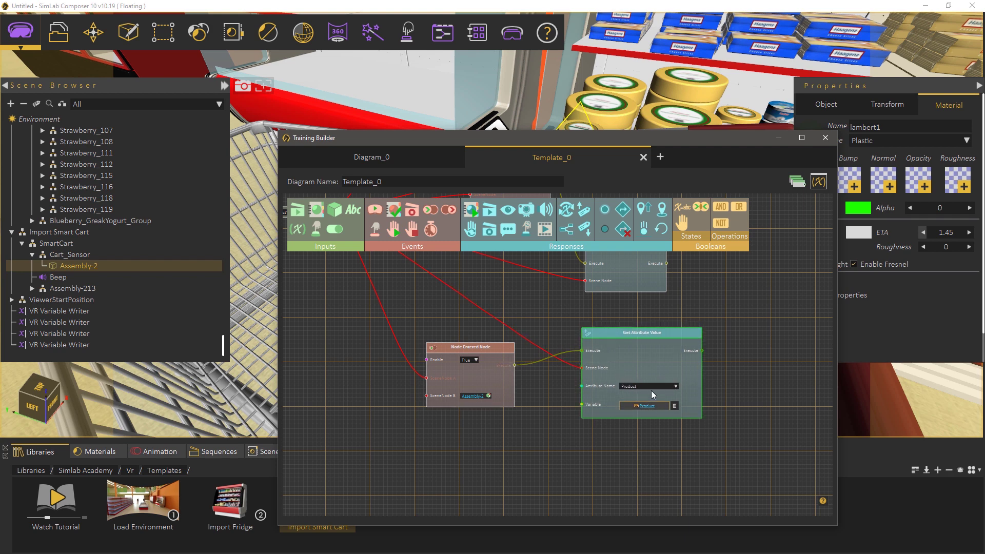
- Minimize the Training Builder and launch the scene in the VR Viewer in Virtual Reality mode to test the sensor logic
left_click(778, 139)
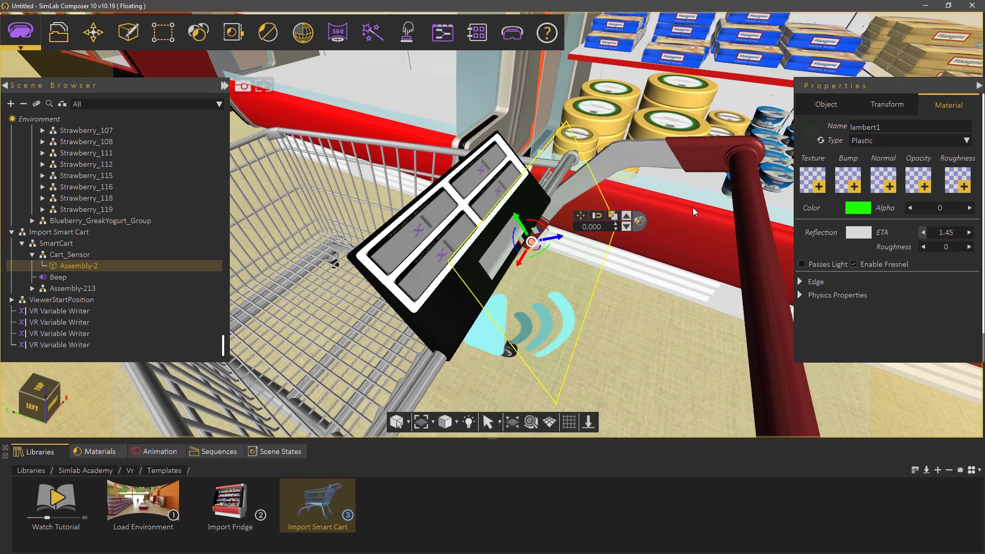
left_click(512, 33)
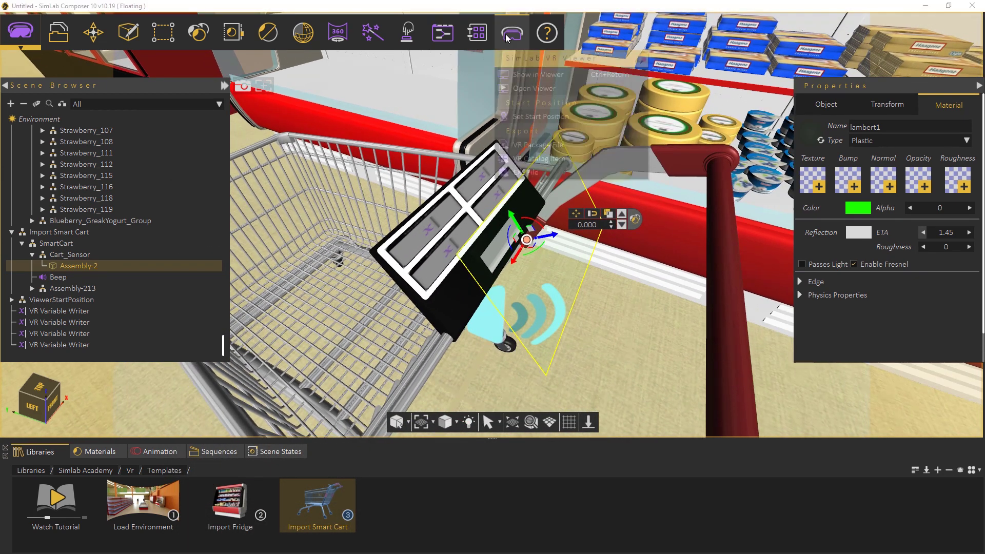
left_click(522, 75)
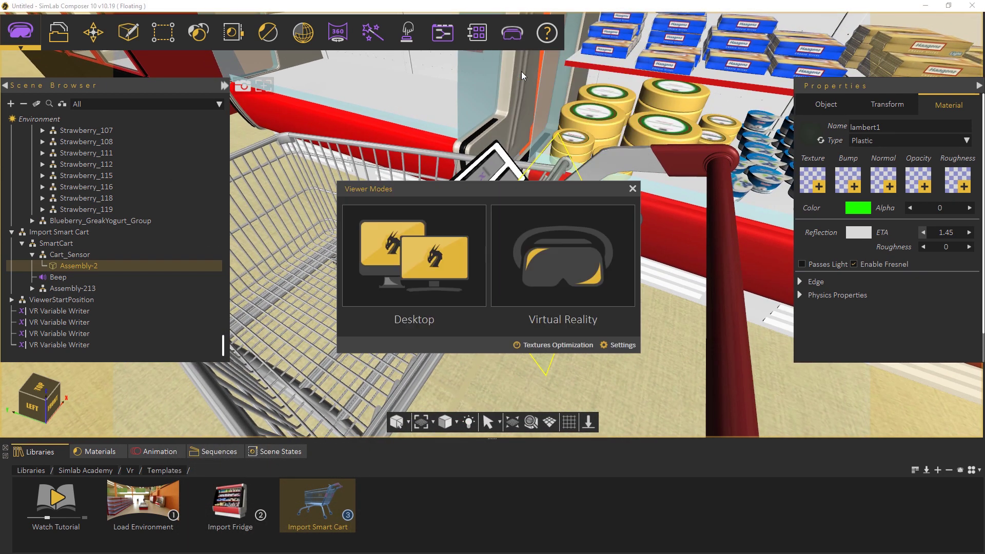
left_click(544, 235)
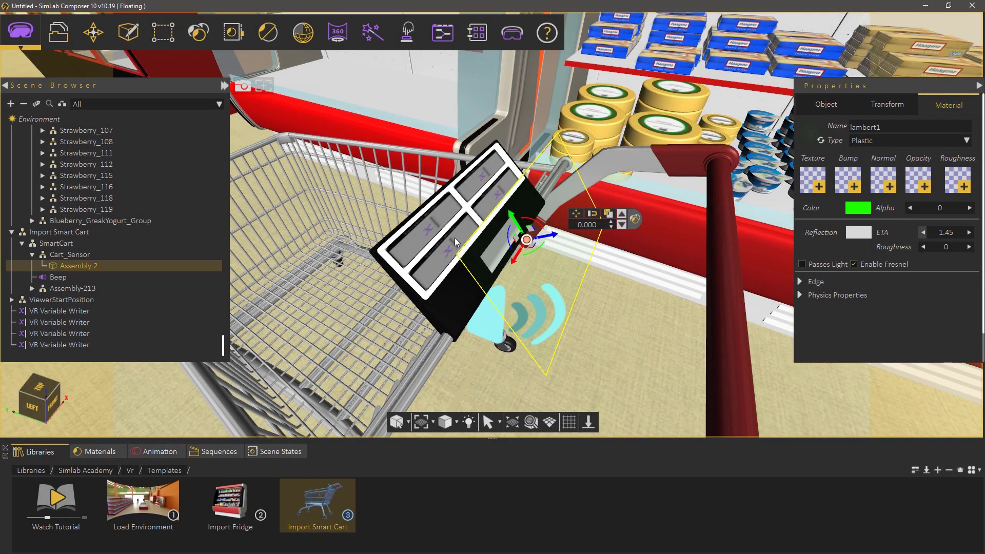
- Return to the Template_0 diagram in the Training Builder and add a String variable named Brand to its variables
right_click_drag(491, 150, 488, 185)
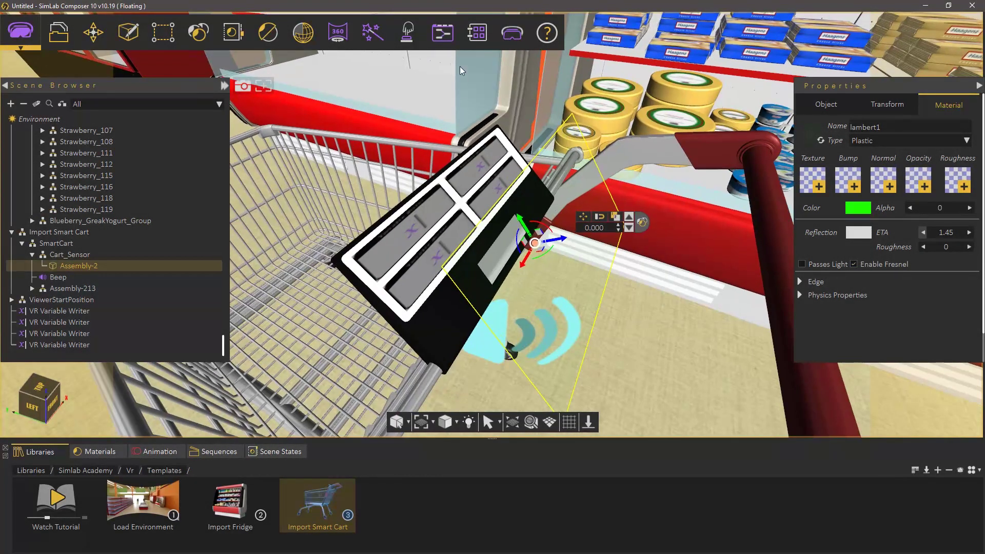
left_click(568, 347)
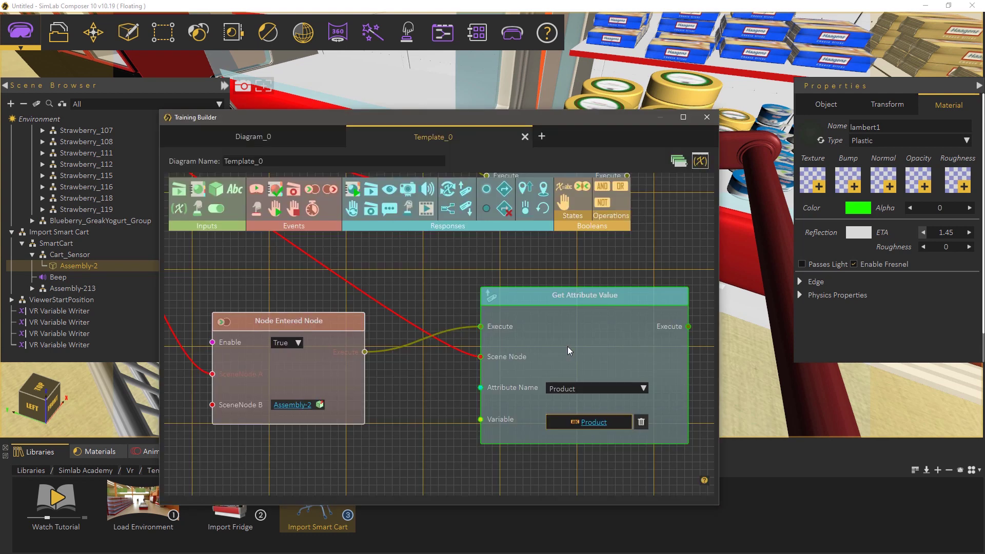
left_click(698, 162)
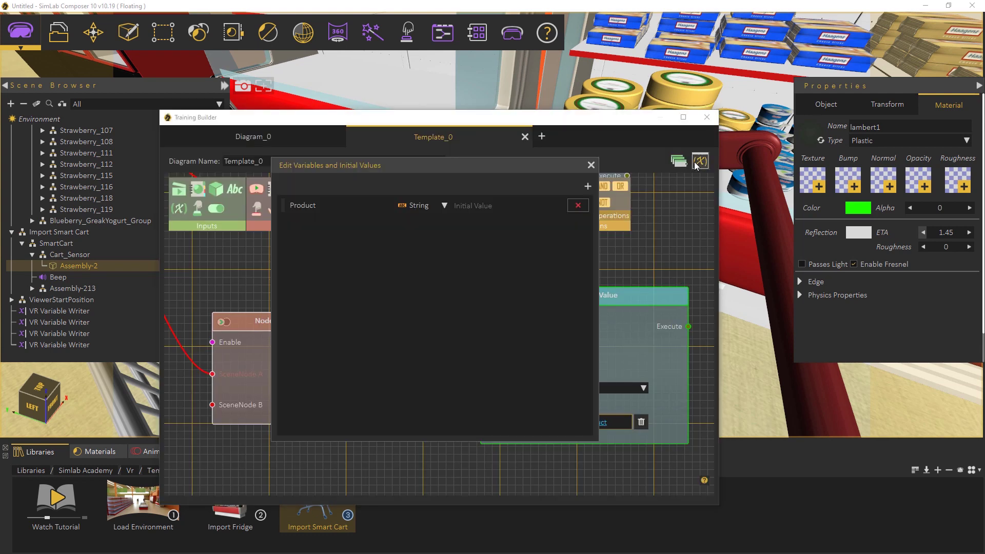
left_click(588, 186)
double_click(338, 226)
type("Brand")
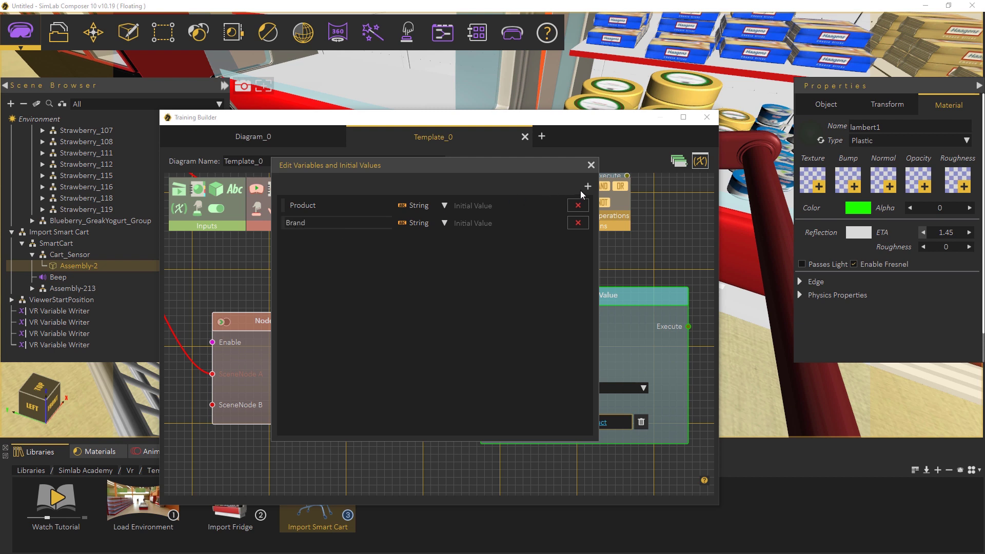
- Add a variable named UnitPrice and set its type to Number
left_click(587, 187)
double_click(350, 241)
type("UnitPrice")
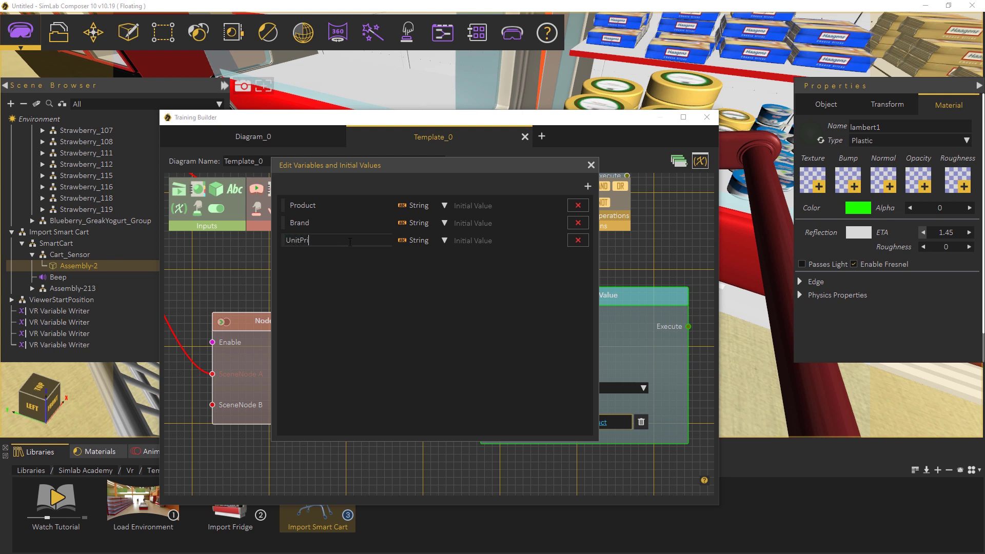
left_click(429, 243)
left_click(427, 257)
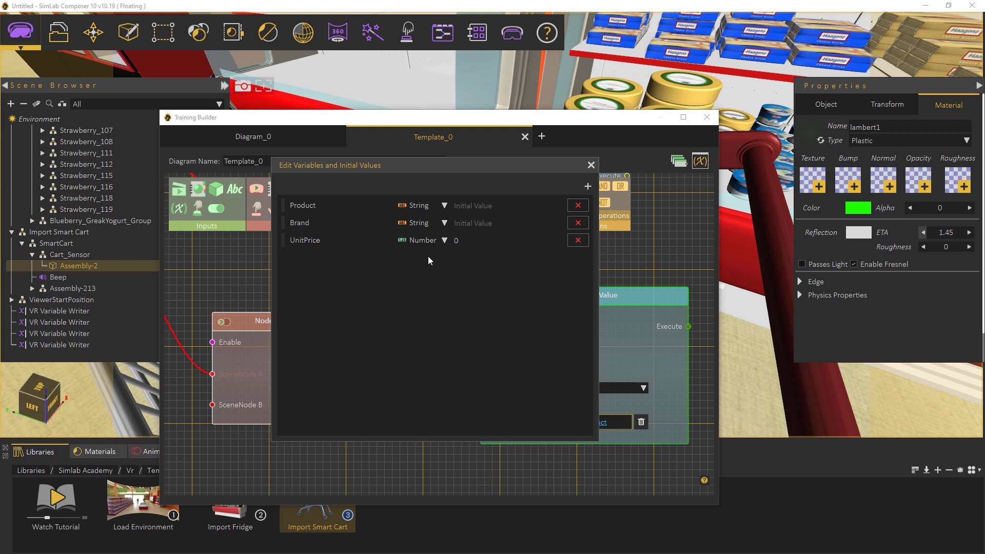
- Add a variable named TotalPrice with the Number type and close the variables editor
left_click(588, 186)
double_click(347, 260)
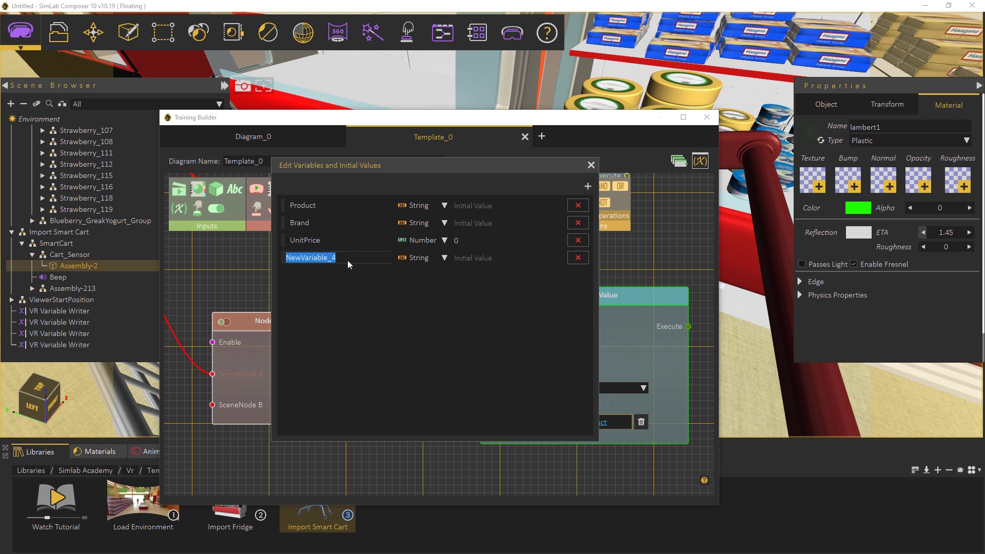
type("TotalPrice")
left_click(418, 258)
left_click(421, 273)
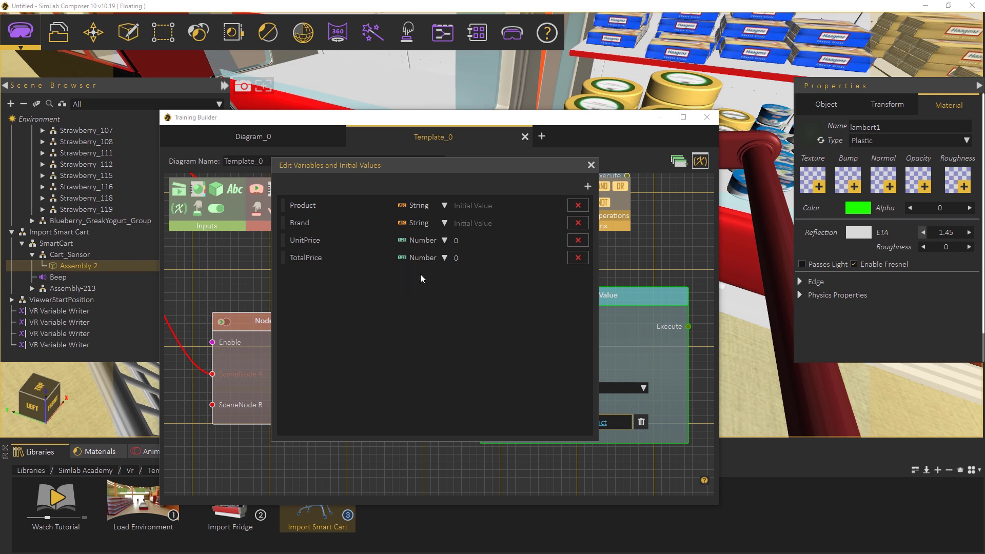
left_click(590, 165)
- Add a second Get Attribute Value response below the Product one and link the Node Entered Node event's Execute output to it
scroll(424, 395, "down", 3)
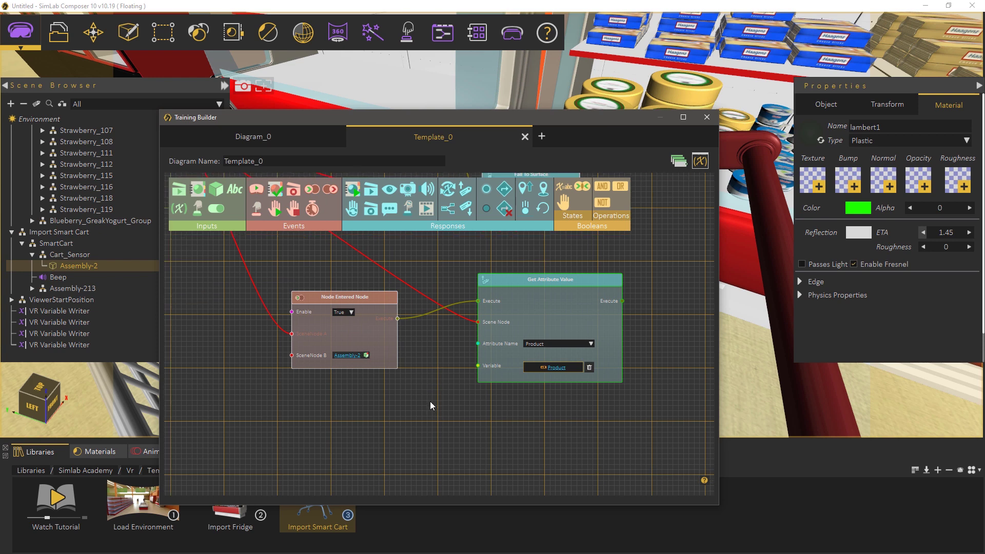
left_click_drag(392, 349, 360, 391)
scroll(464, 380, "down", 1)
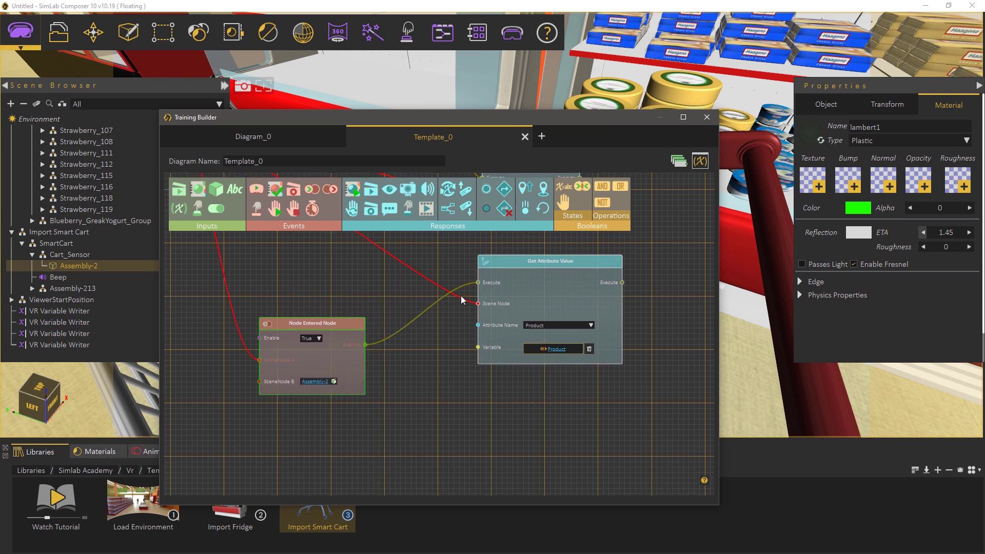
left_click_drag(465, 198, 532, 382)
scroll(428, 375, "down", 1)
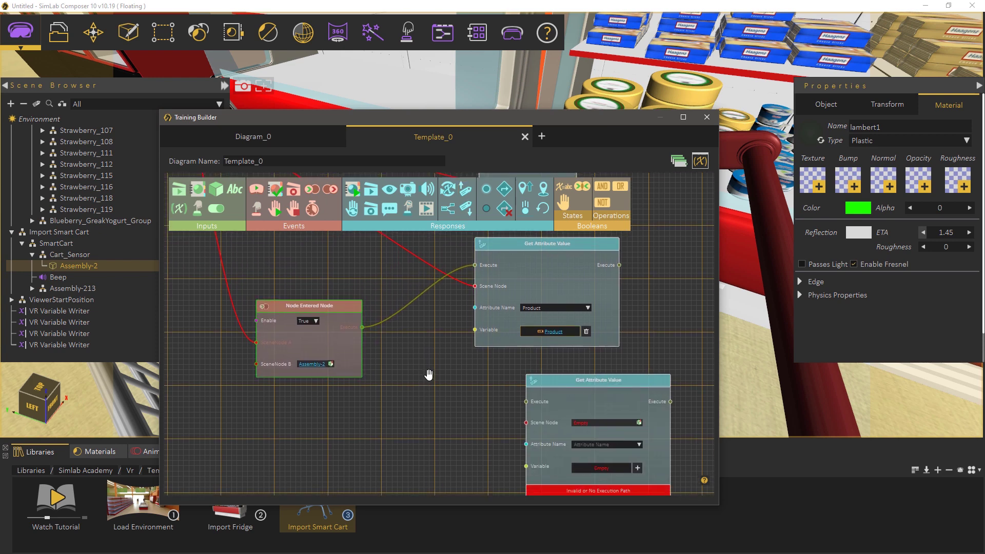
left_click_drag(362, 327, 526, 400)
left_click(545, 383)
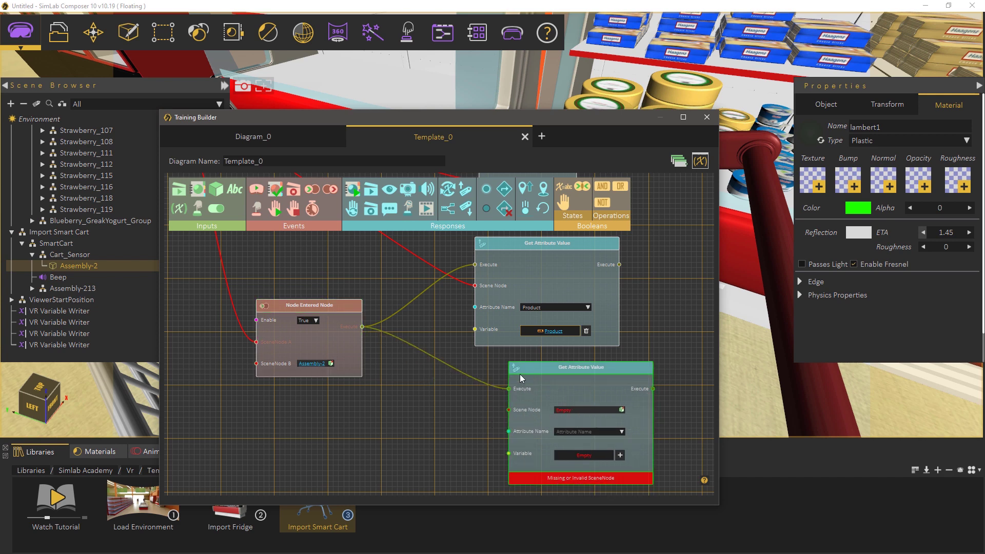
- Connect the product scene nodes to the second Get Attribute Value's Scene Node input
scroll(398, 371, "down", 3)
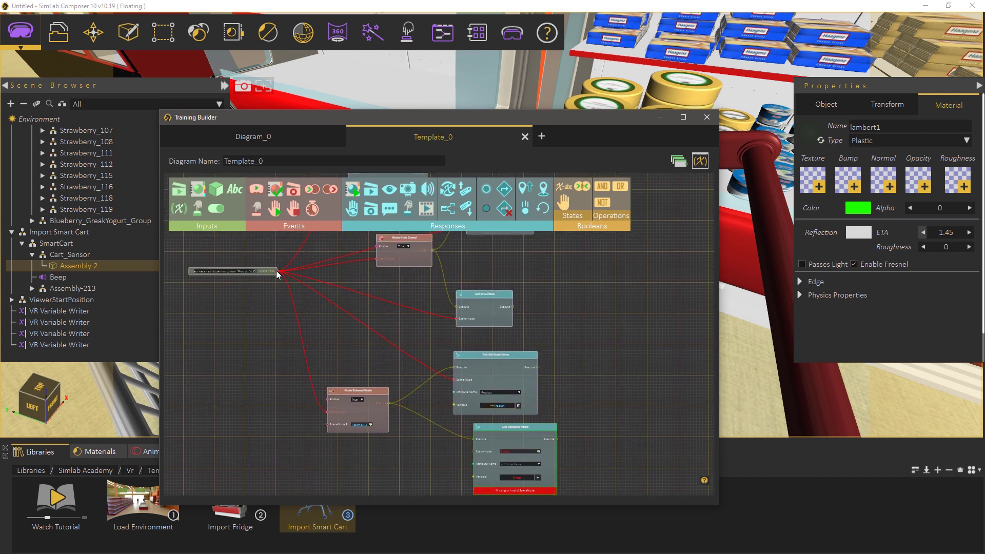
left_click_drag(276, 270, 431, 414)
left_click_drag(472, 452, 474, 451)
- Set the second Get Attribute Value to read the Brand attribute and store it in the Brand variable
middle_click_drag(440, 469, 370, 397)
scroll(430, 359, "up", 2)
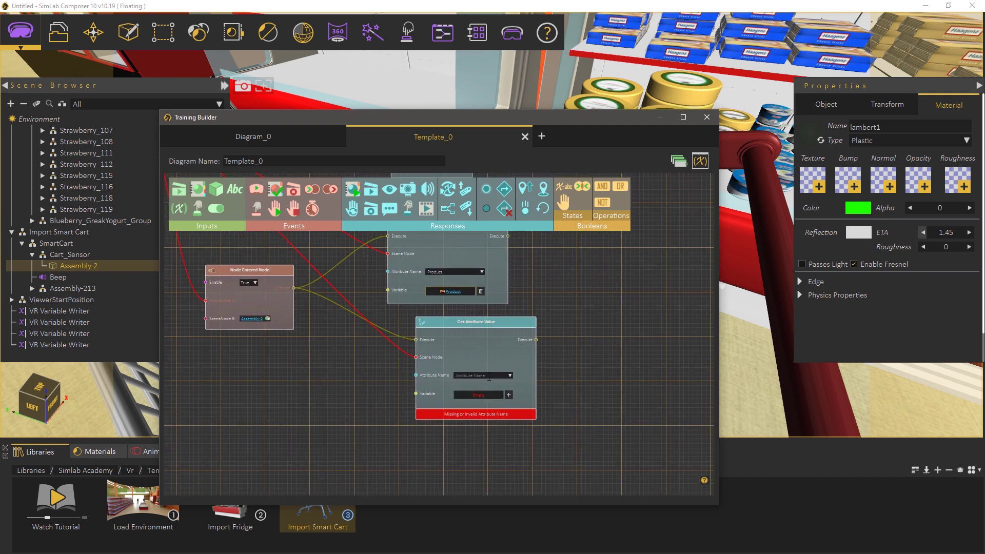
left_click(510, 376)
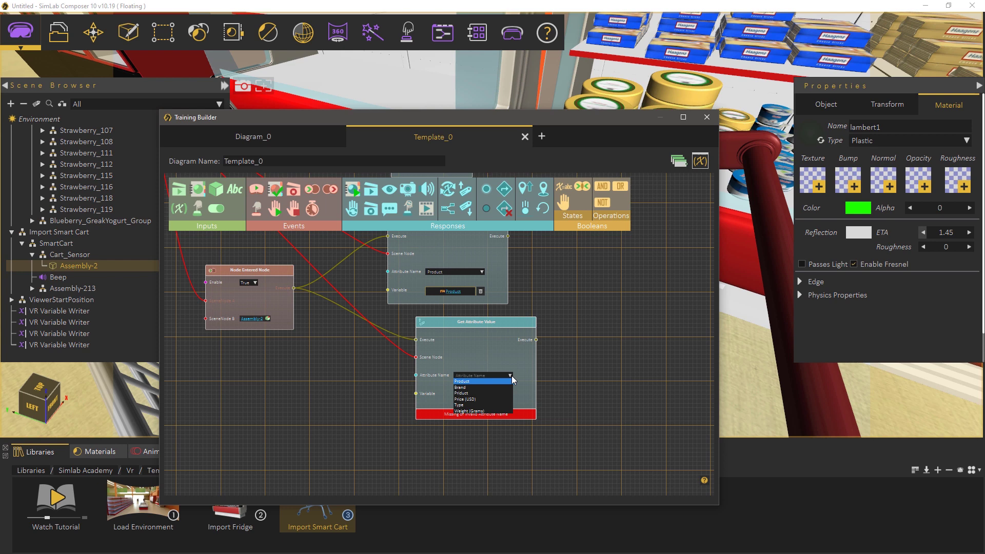
scroll(524, 380, "up", 2)
left_click(480, 412)
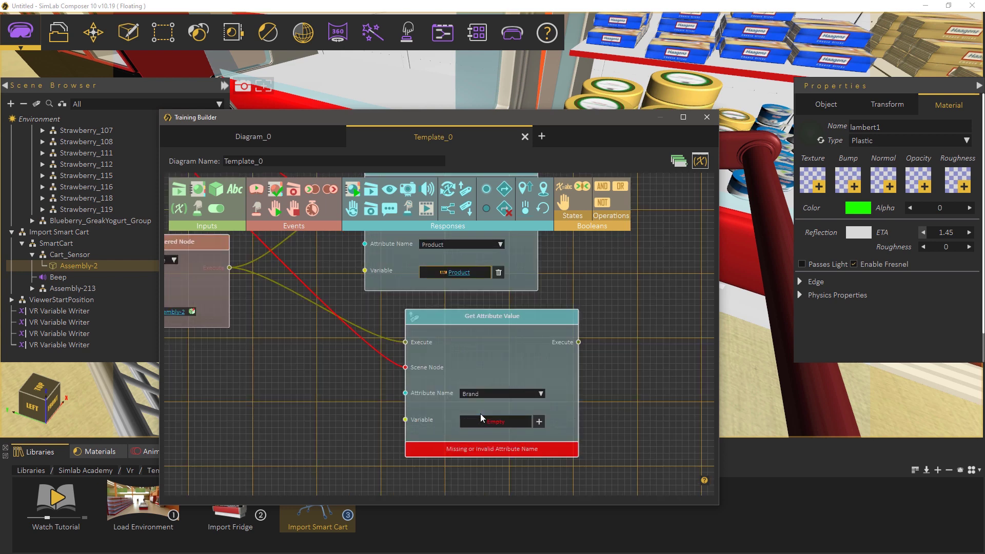
left_click(481, 415)
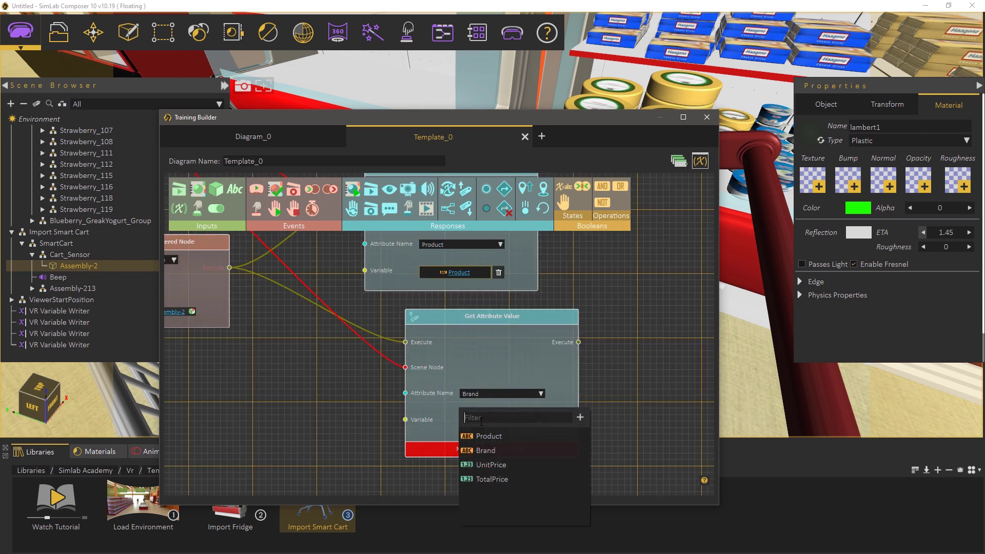
left_click(483, 450)
- Reposition the Brand response and the Node Entered Node event to tidy the diagram layout
left_click_drag(375, 410, 436, 396)
left_click_drag(512, 337, 487, 331)
left_click_drag(274, 296, 258, 323)
left_click_drag(385, 394, 385, 417)
- Add a third Get Attribute Value below the Brand one, connecting it to the product scene nodes and the Node Entered Node's Execute output
scroll(386, 417, "down", 2)
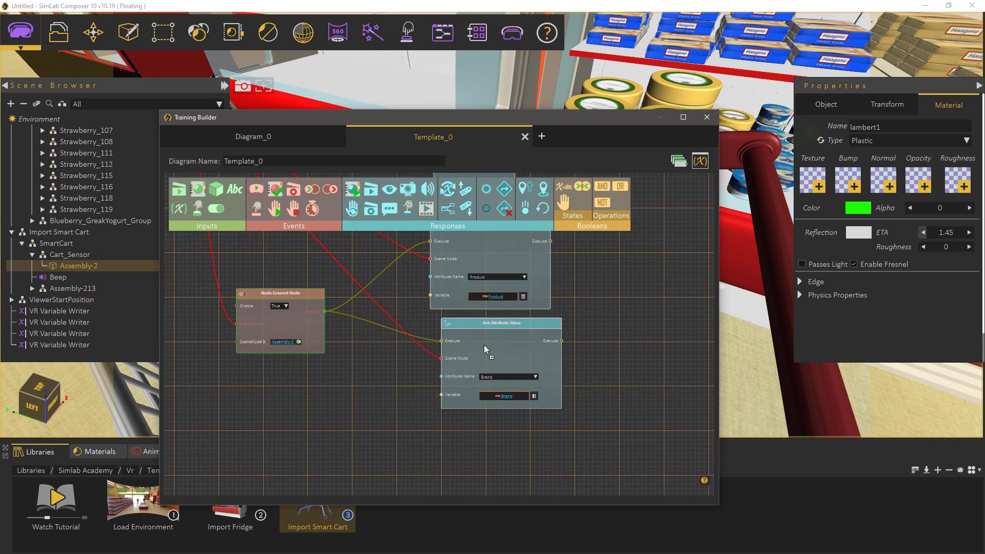
left_click_drag(484, 367, 483, 418)
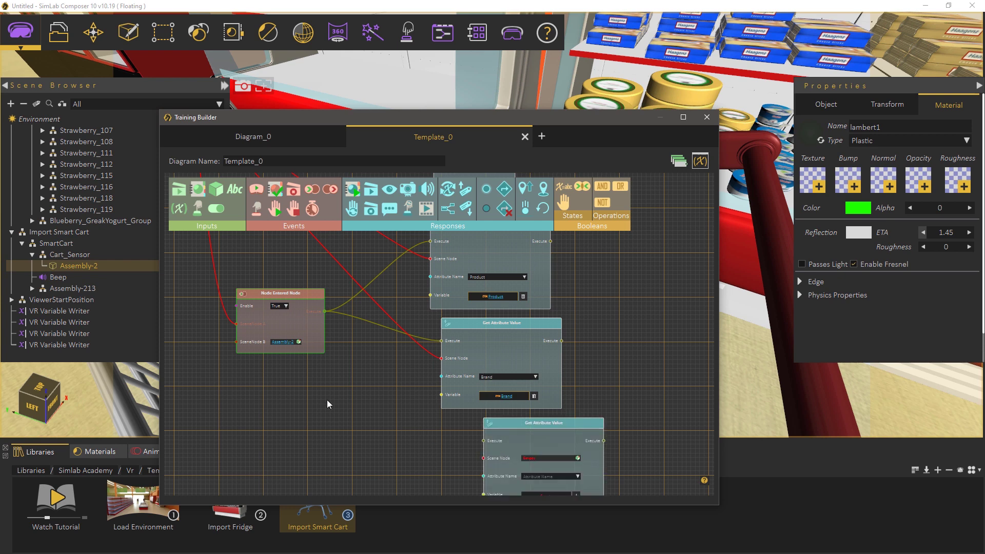
scroll(327, 399, "down", 2)
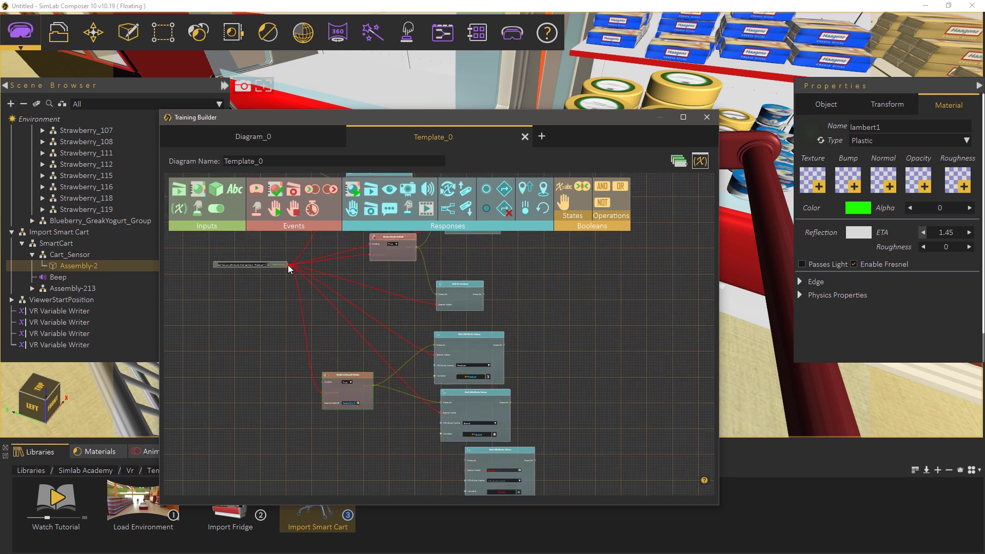
left_click_drag(287, 265, 465, 470)
middle_click_drag(406, 424, 362, 383)
scroll(393, 353, "up", 3)
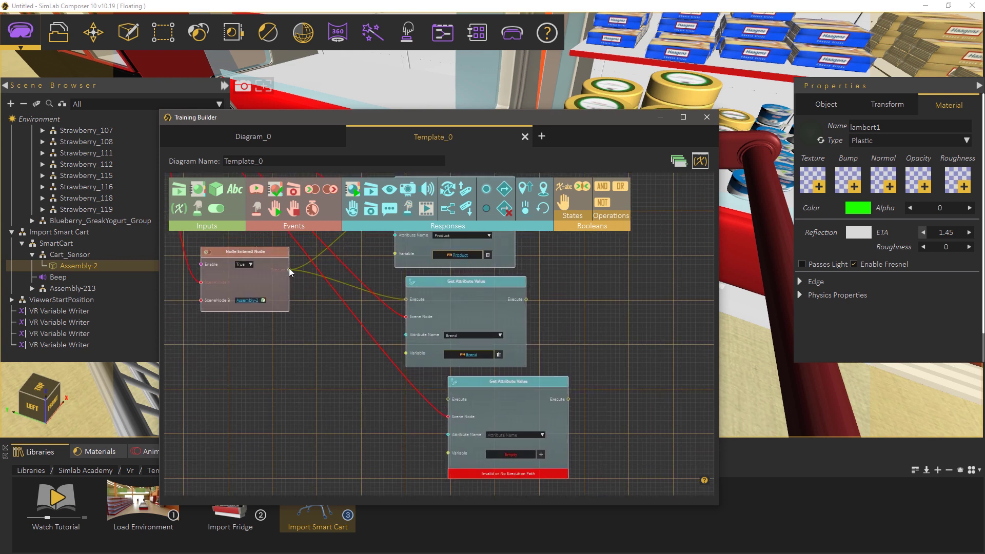
left_click_drag(288, 268, 449, 401)
- Set the third Get Attribute Value to read the Price (USD) attribute and store it in the UnitPrice variable
left_click(542, 435)
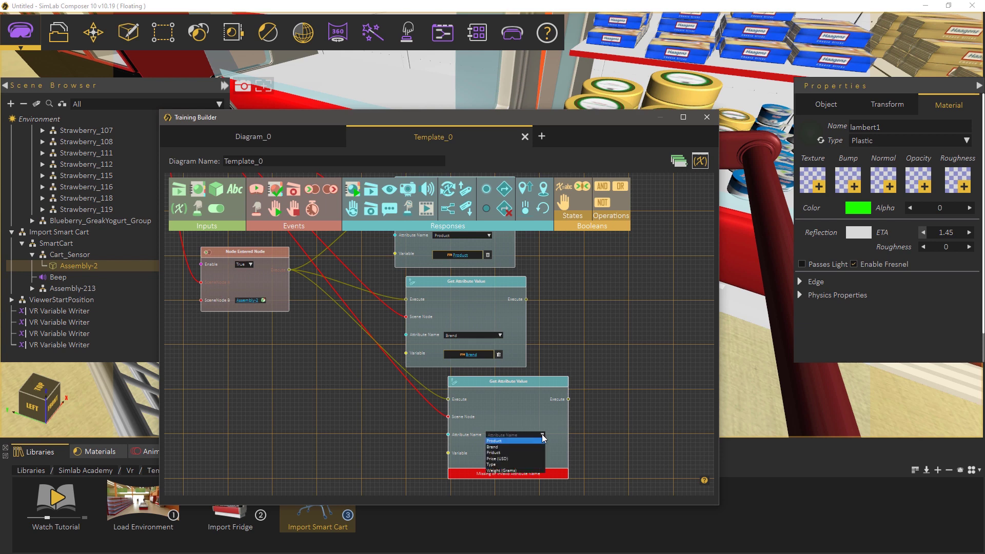
left_click(502, 459)
scroll(384, 438, "up", 1)
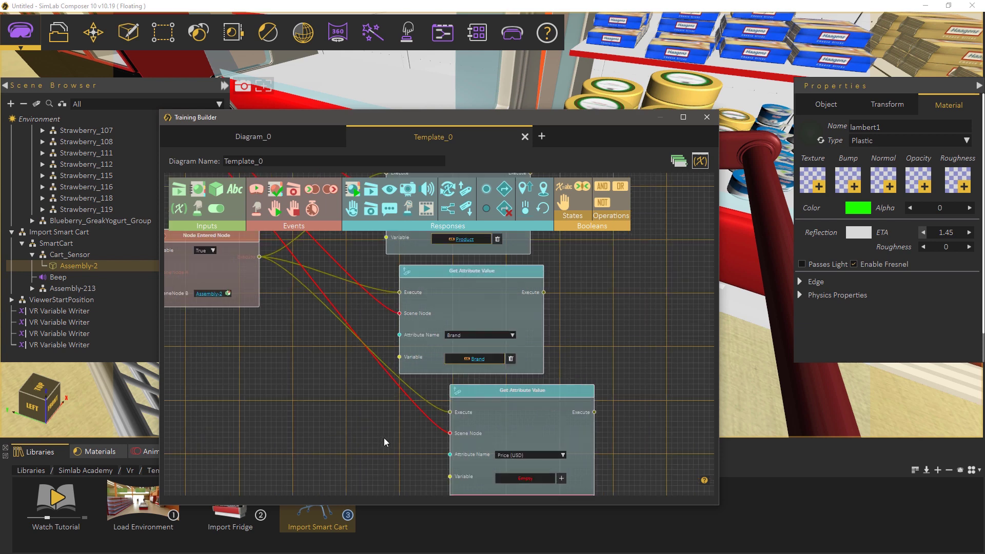
middle_click_drag(384, 438, 377, 378)
left_click(512, 413)
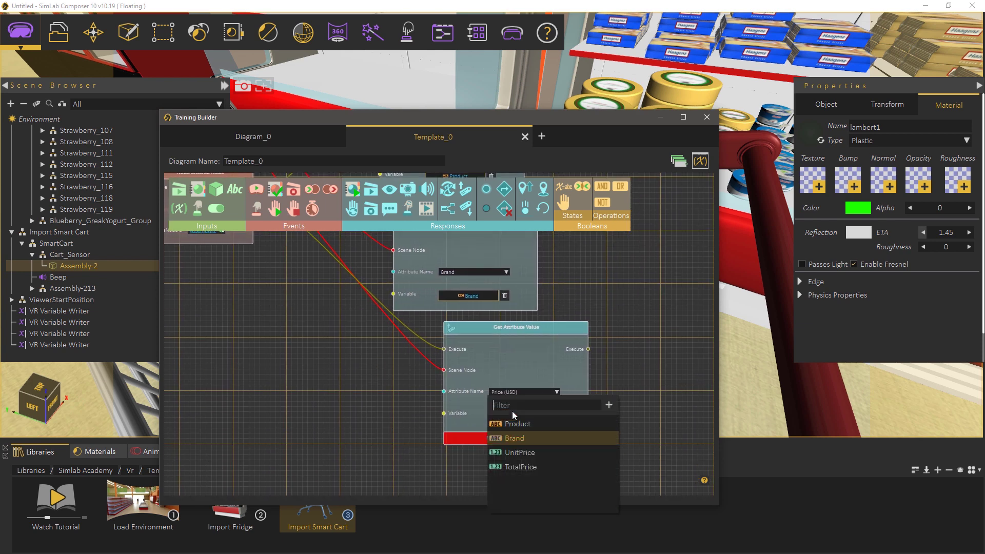
left_click(516, 453)
- Rearrange the diagram by moving the product scene nodes input and Node Entered Node event, and aligning the Price (USD) response under the Brand one
scroll(368, 411, "down", 1)
middle_click_drag(361, 389, 368, 455)
left_click_drag(292, 328, 270, 347)
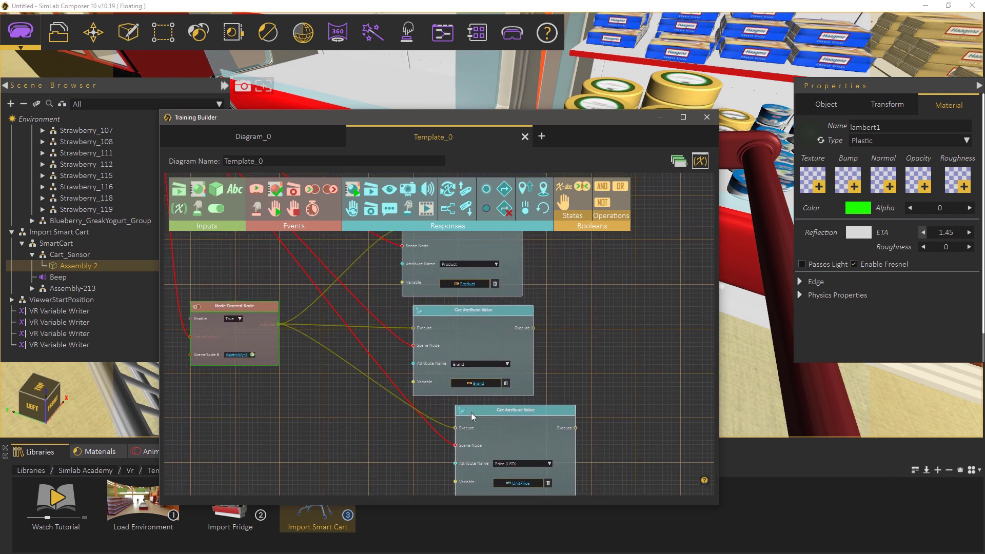
left_click_drag(470, 412, 450, 413)
scroll(325, 380, "down", 3)
middle_click_drag(325, 381, 343, 530)
left_click_drag(281, 347, 296, 423)
middle_click_drag(566, 421, 547, 353)
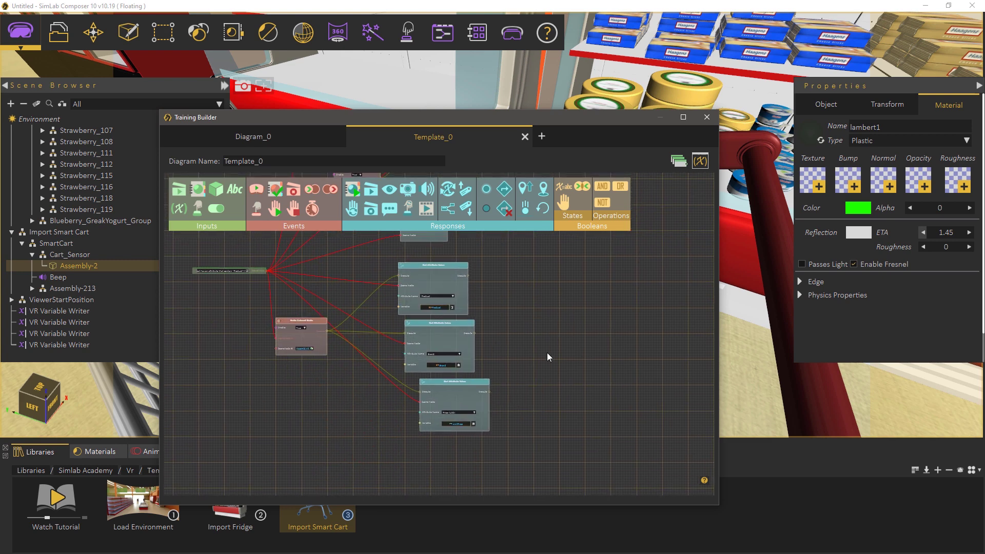
scroll(547, 353, "up", 2)
left_click_drag(466, 405, 446, 406)
middle_click_drag(542, 391, 544, 350)
scroll(546, 351, "up", 1)
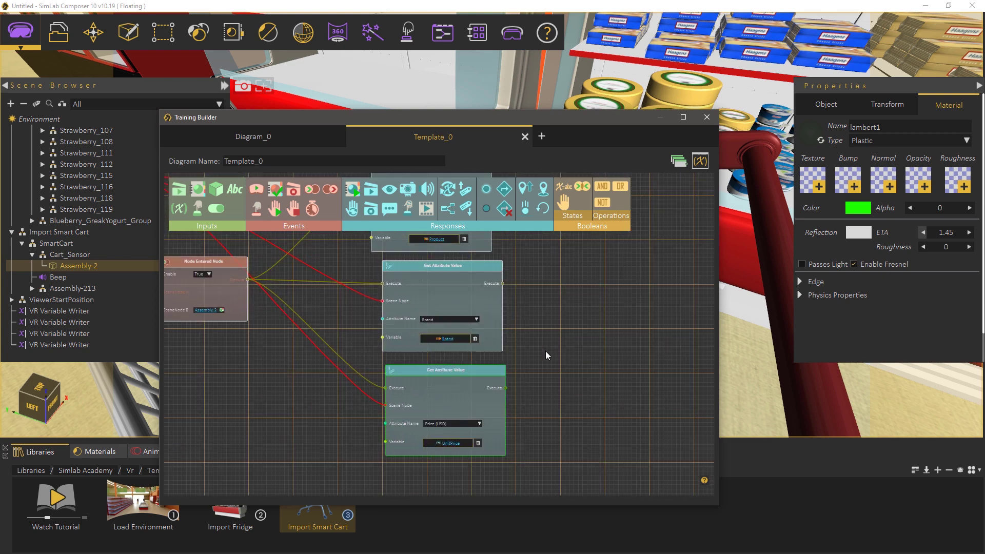
- Add a Change Variable Value response executed by the Price (USD) Get Attribute Value and assign TotalPrice as its variable
left_click_drag(453, 195, 583, 374)
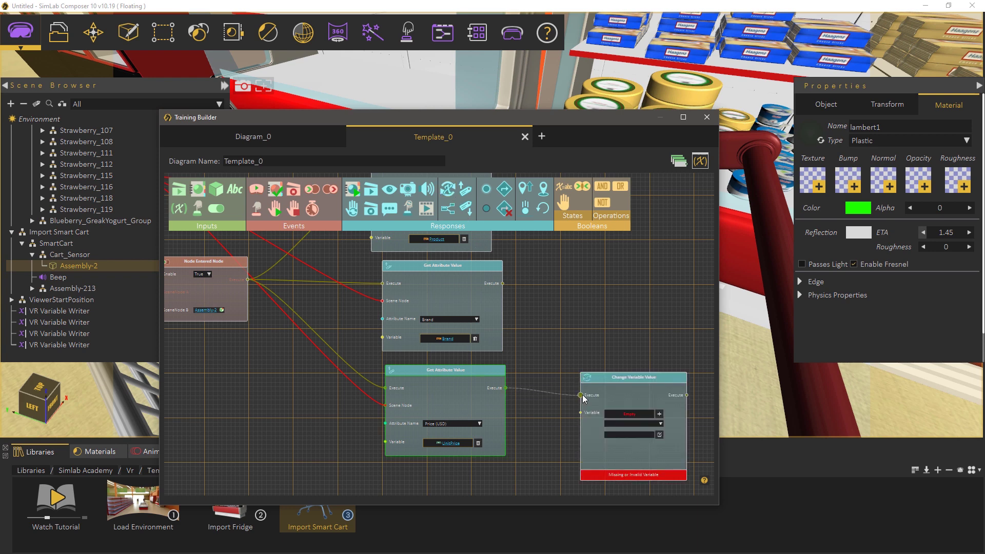
left_click_drag(584, 399, 565, 375)
left_click(618, 407)
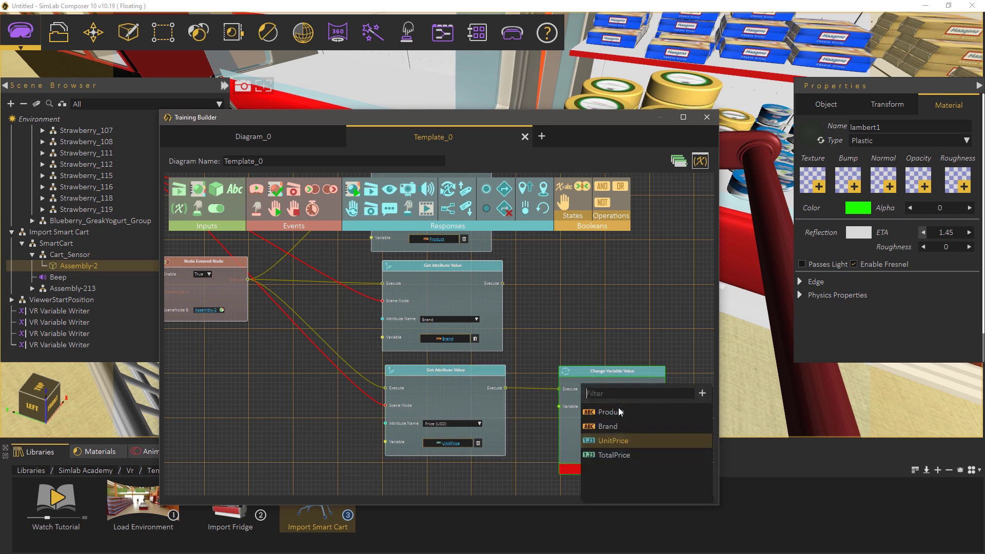
left_click(617, 454)
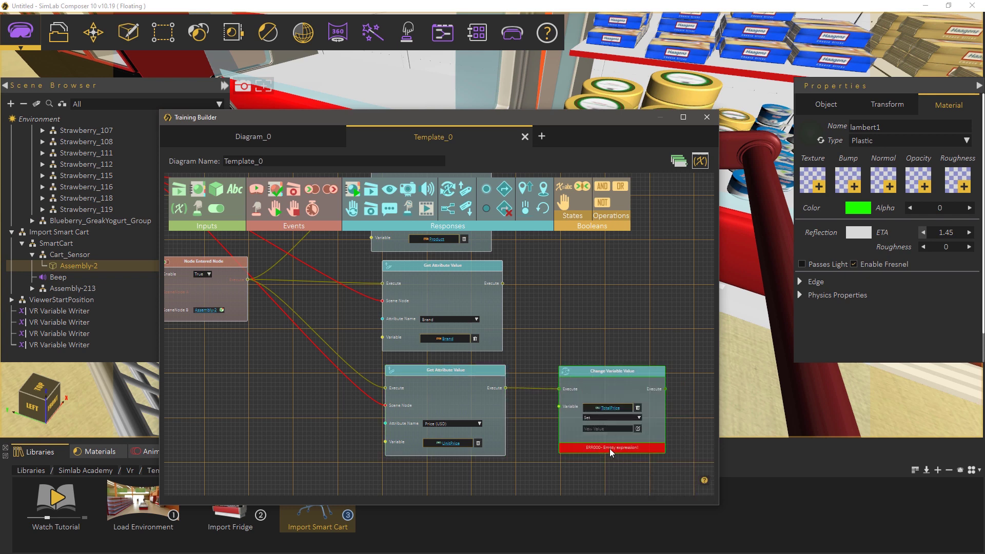
scroll(537, 444, "up", 1)
middle_click_drag(537, 444, 450, 343)
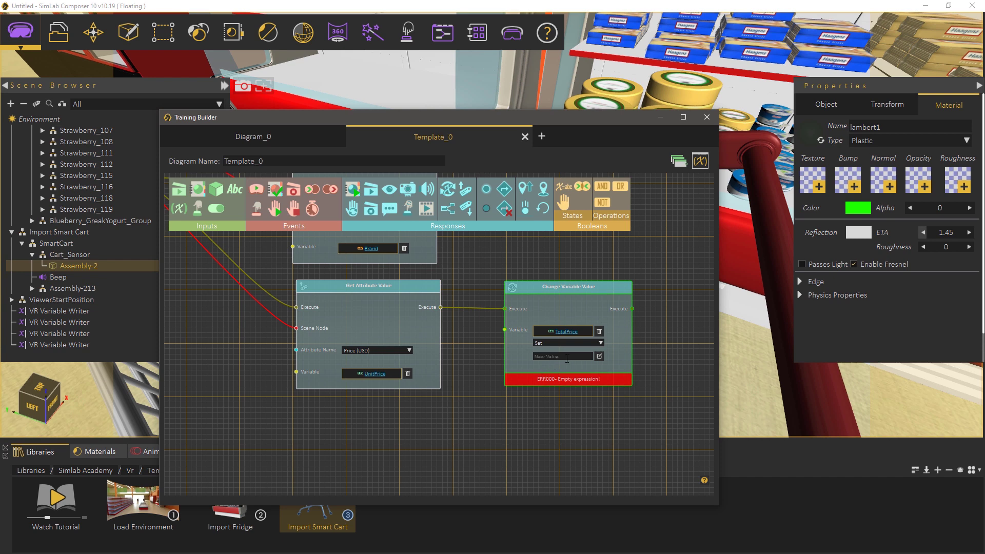
- Set TotalPrice's new value expression to totalprice+unitprice in the Change Variable Value response and close the diagram
left_click(566, 358)
type("totalprice+unitprice")
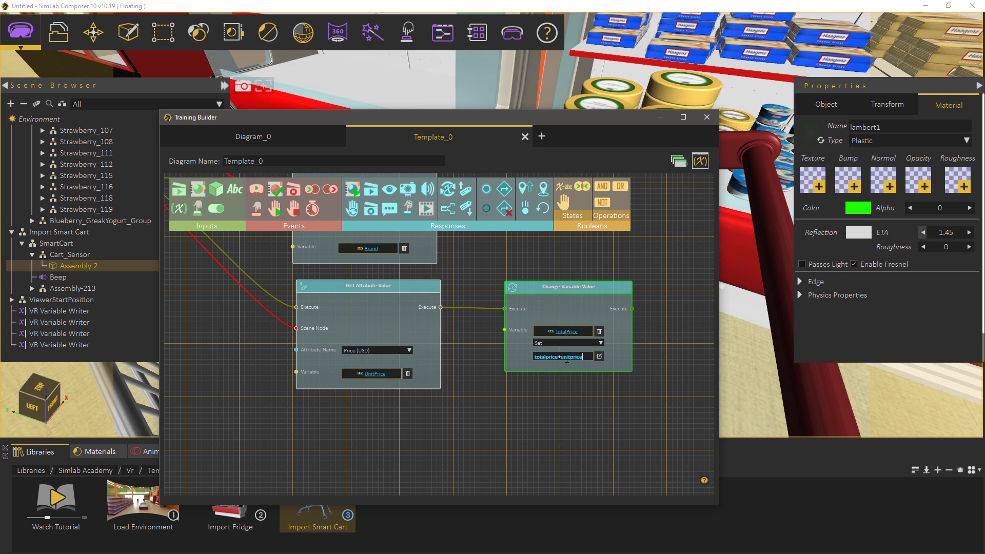
scroll(606, 402, "up", 1)
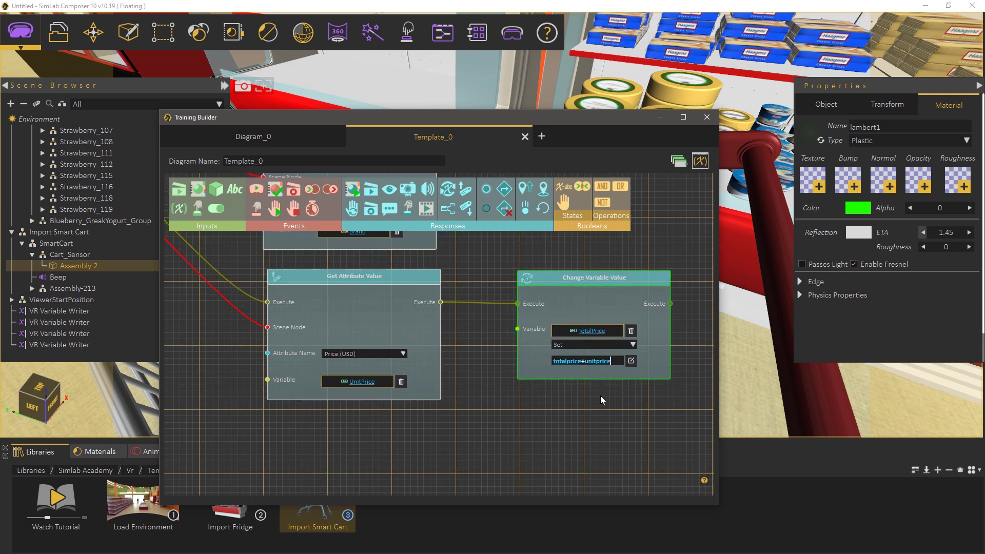
middle_click_drag(596, 398, 598, 409)
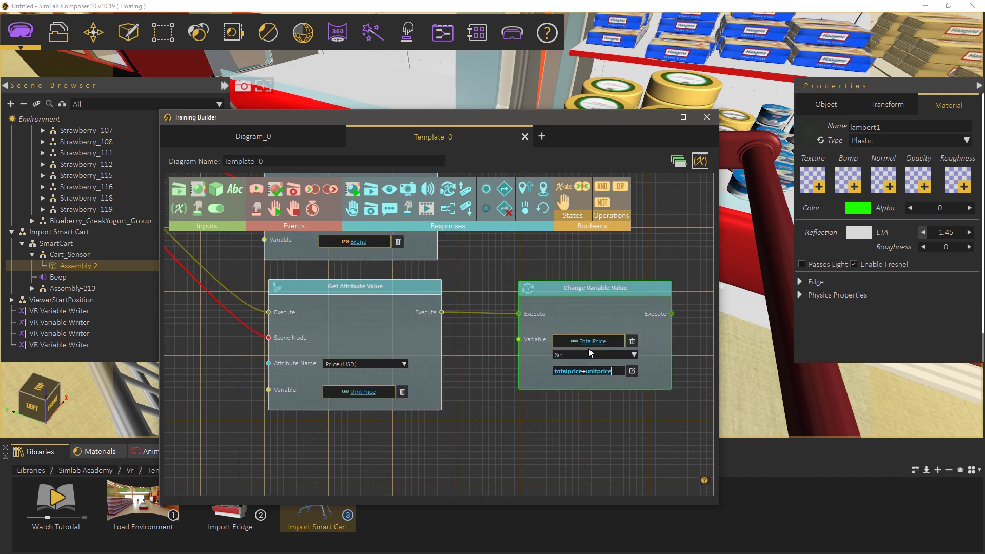
scroll(482, 382, "down", 2)
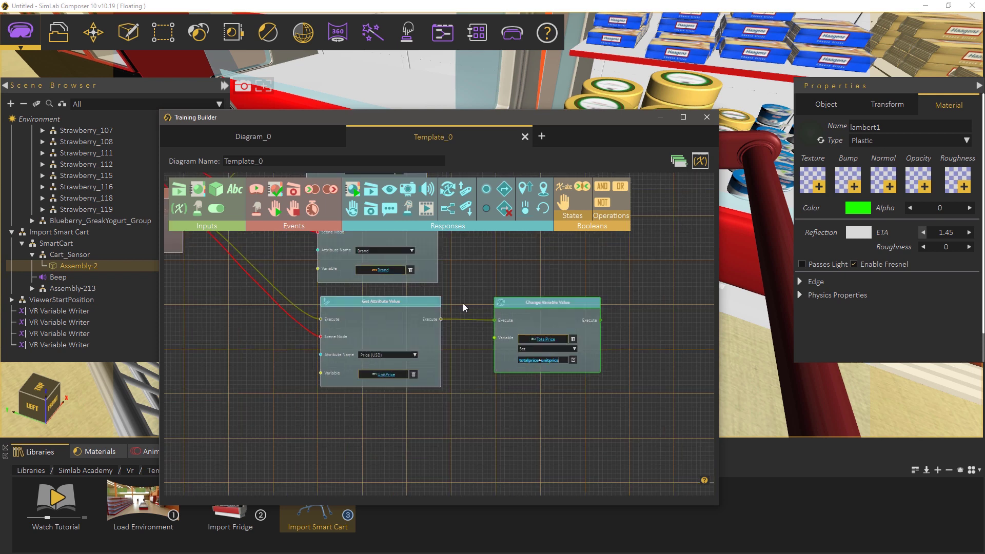
left_click_drag(464, 303, 524, 400)
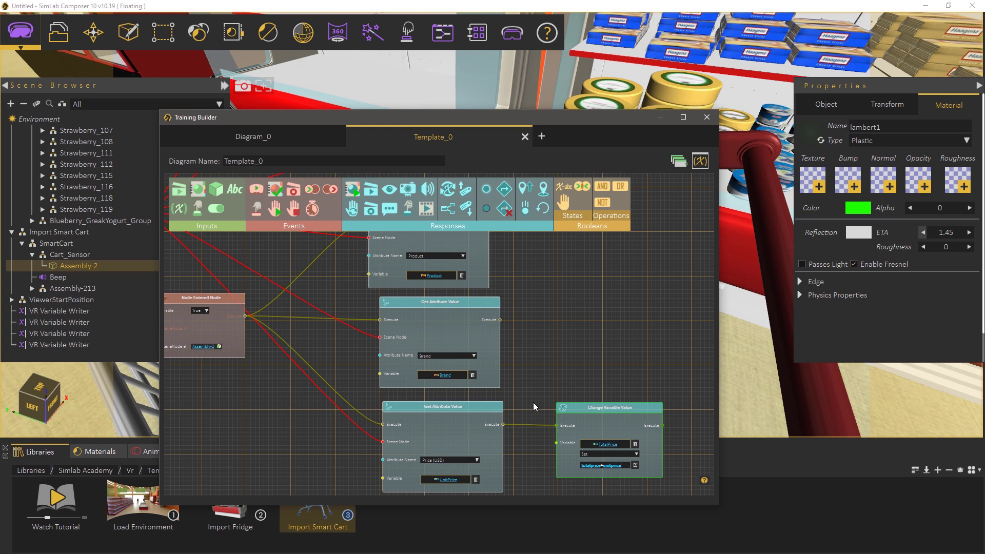
left_click(706, 117)
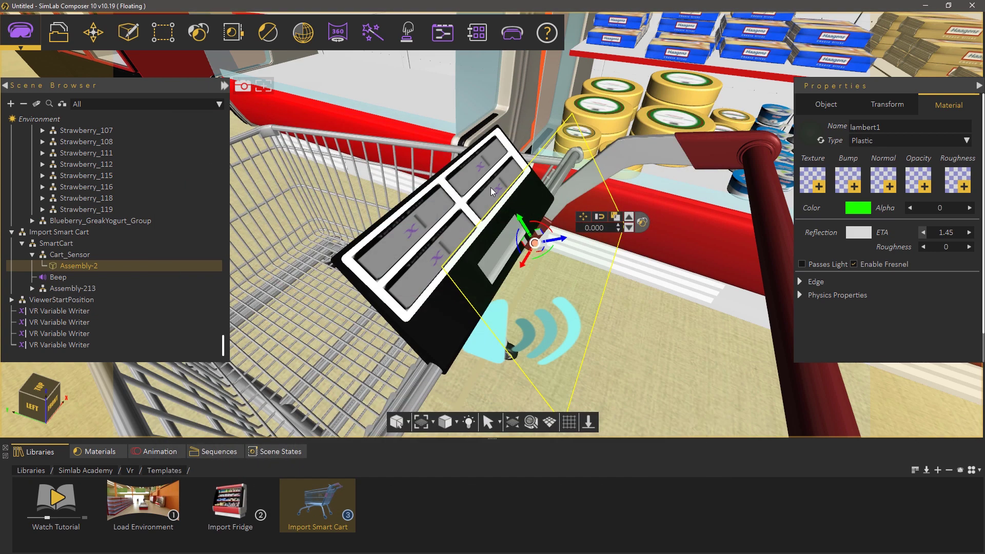
- Assign the Brand variable to the upper of the two small variable writers on the cart monitor, with the prefix "Brand :"
scroll(488, 187, "up", 5)
left_click(480, 163)
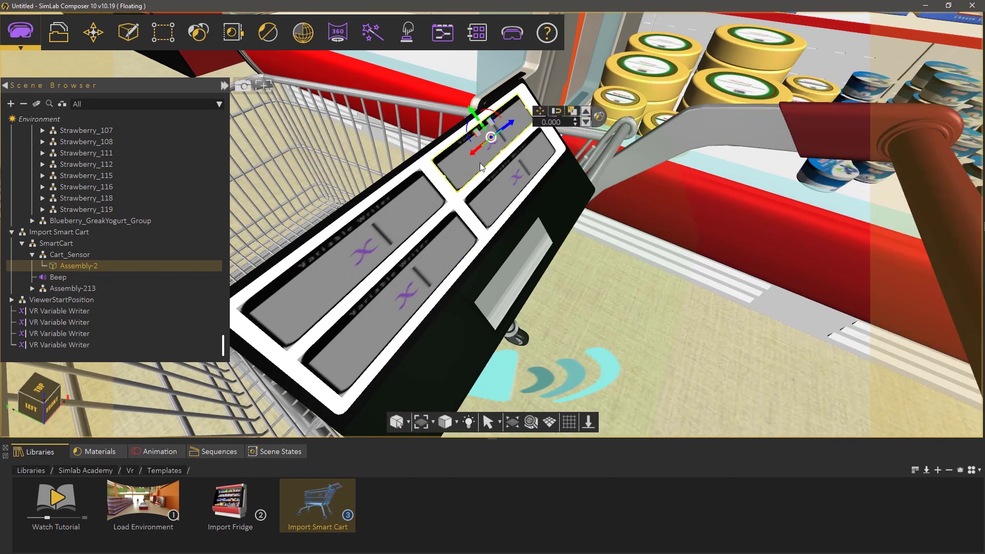
left_click(934, 147)
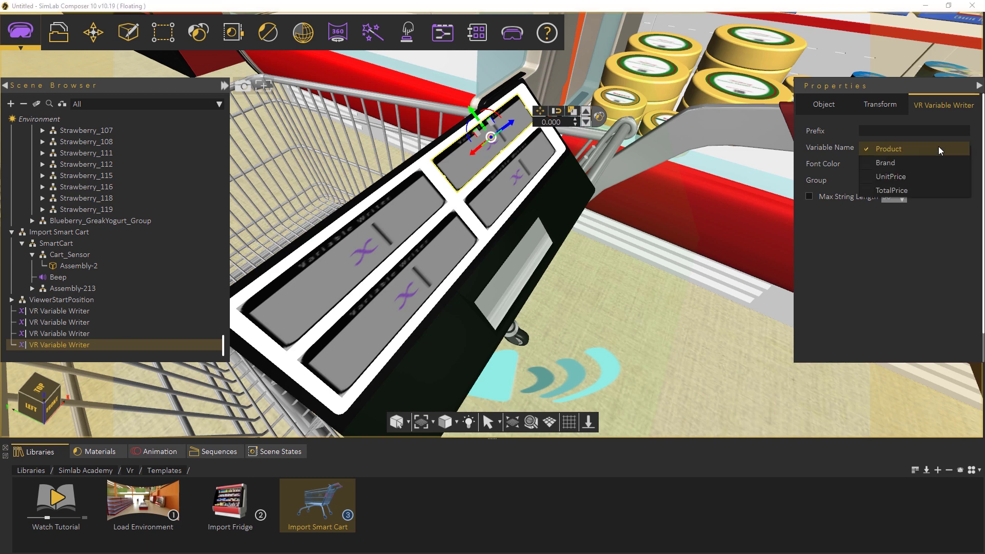
left_click(915, 157)
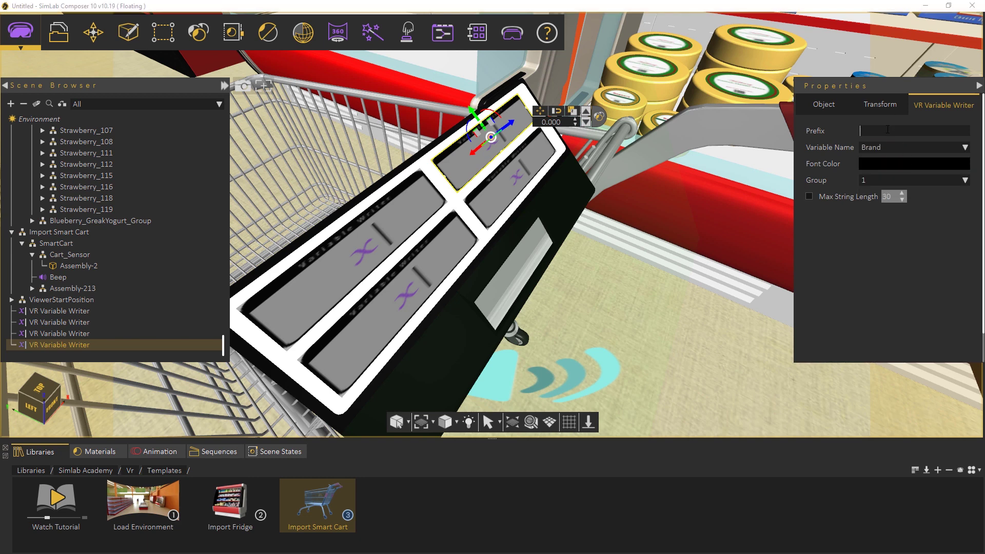
type("Brand :")
- Assign UnitPrice to the lower large variable writer with the prefix "Price:", and enable Max String Length on it and the Brand writer
left_click(404, 267)
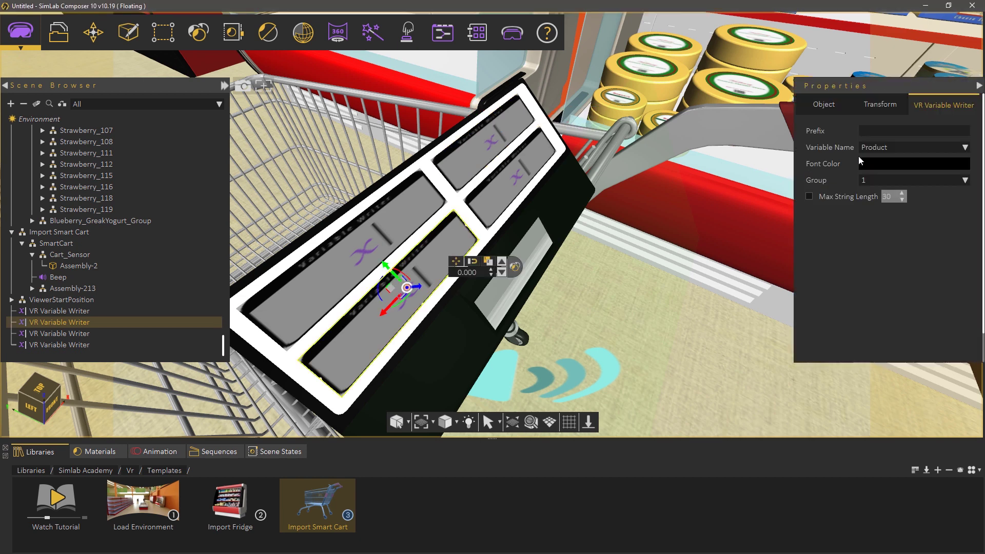
left_click(880, 145)
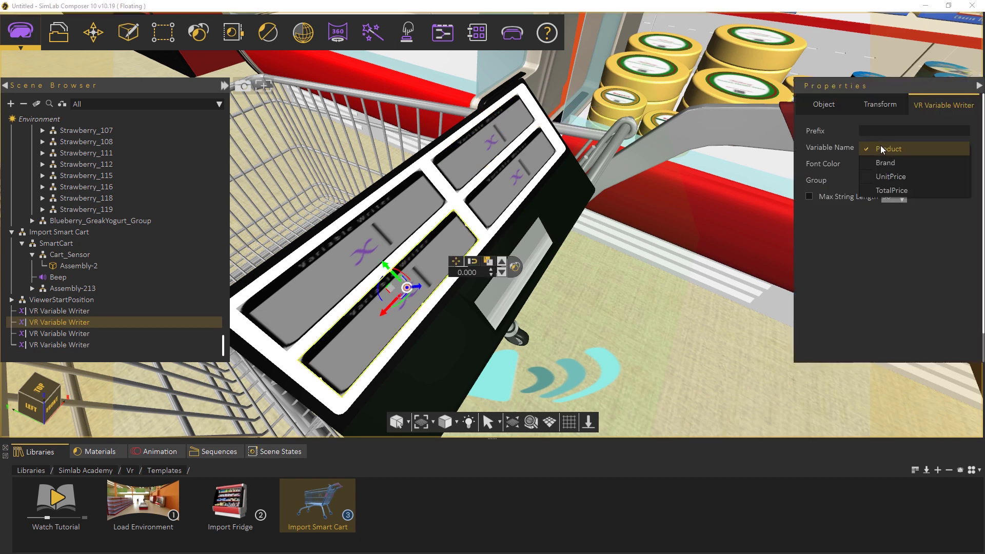
left_click(890, 174)
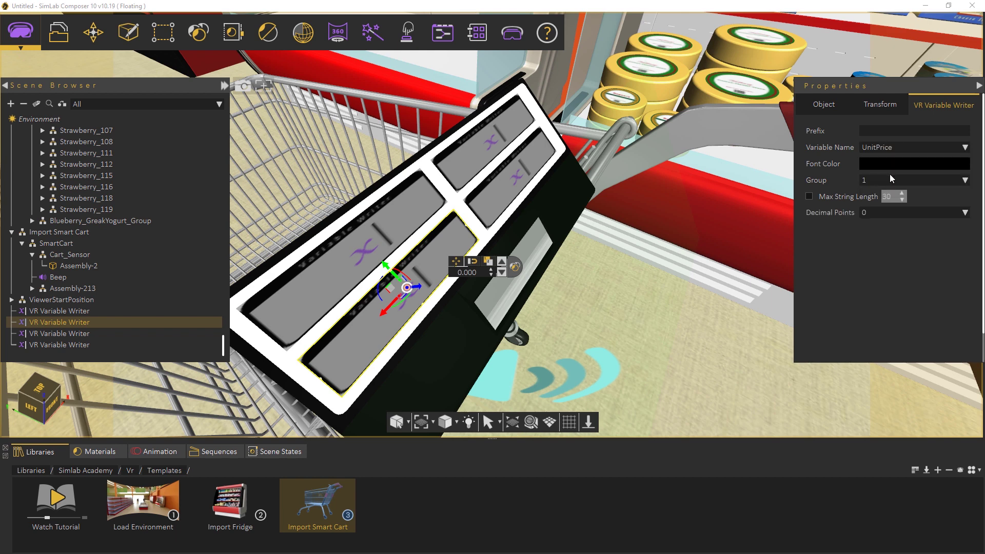
left_click(882, 128)
type("Price:")
left_click(809, 196)
left_click(489, 128)
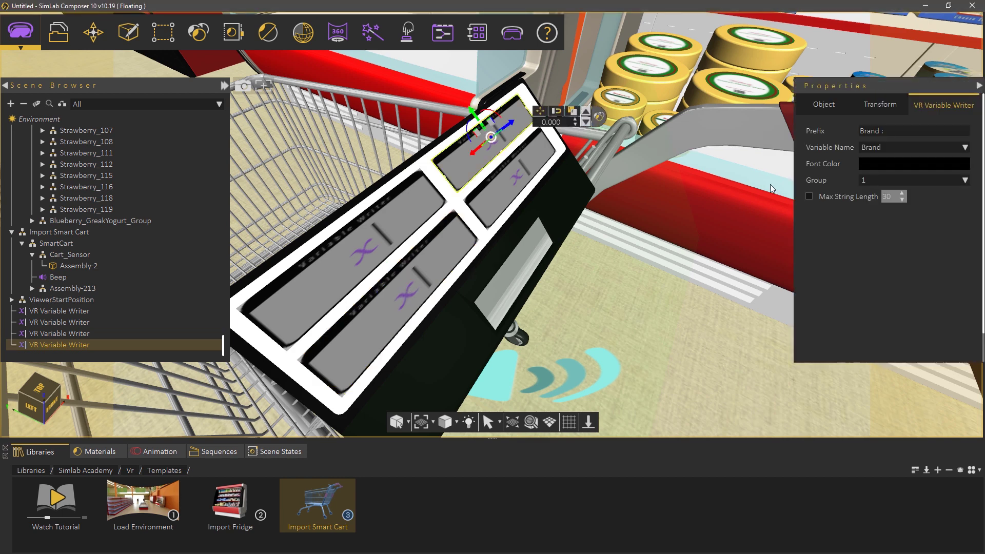
left_click(810, 196)
- Assign TotalPrice to the lower small variable writer with the prefix "Total Price:" and enable its Max String Length
left_click(493, 184)
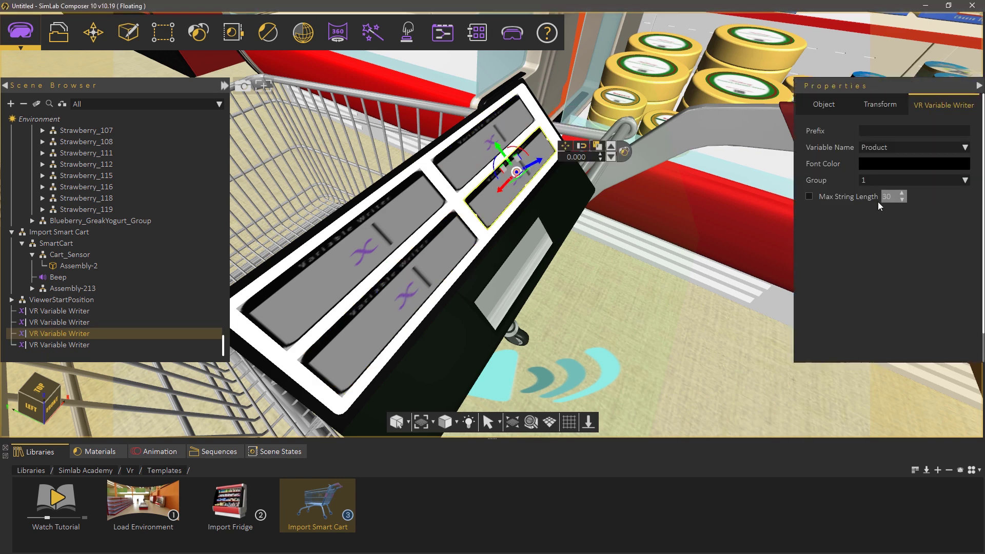
left_click(809, 196)
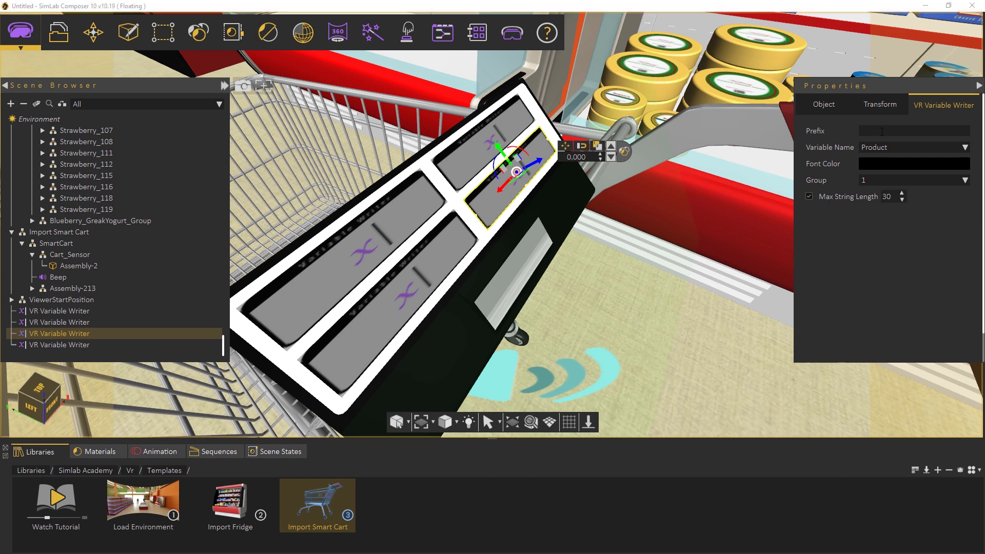
left_click(883, 147)
left_click(891, 188)
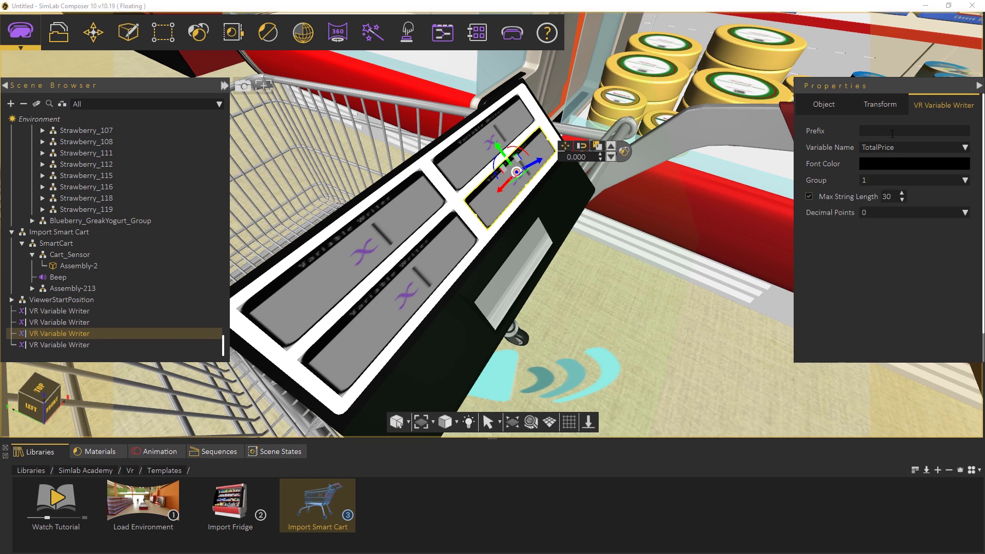
left_click(892, 131)
type("Total Price:")
- Set the TotalPrice writer's font color to a bright green and copy the color's hex code
left_click(896, 164)
left_click(778, 155)
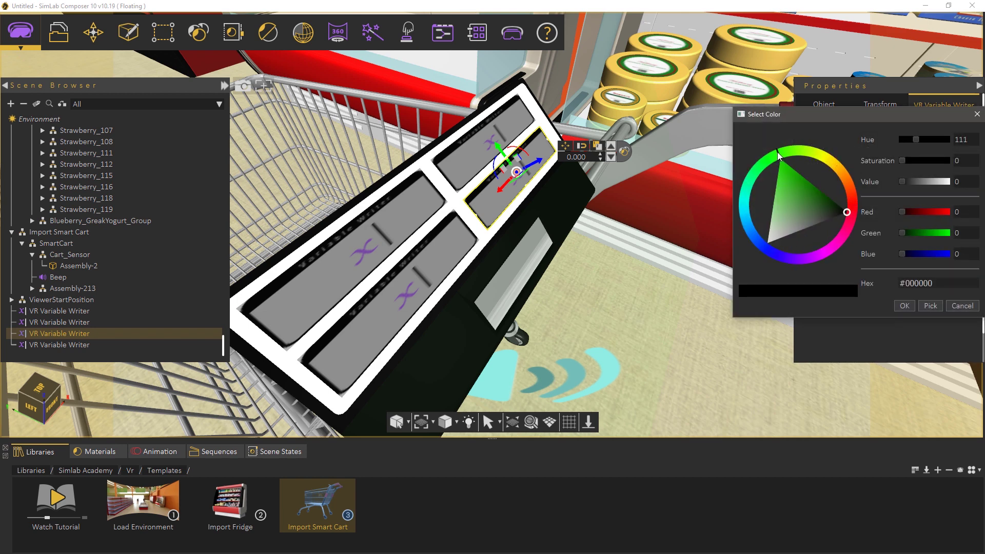
left_click_drag(793, 174, 791, 167)
left_click_drag(957, 282, 898, 281)
key("ctrl+c")
left_click(905, 306)
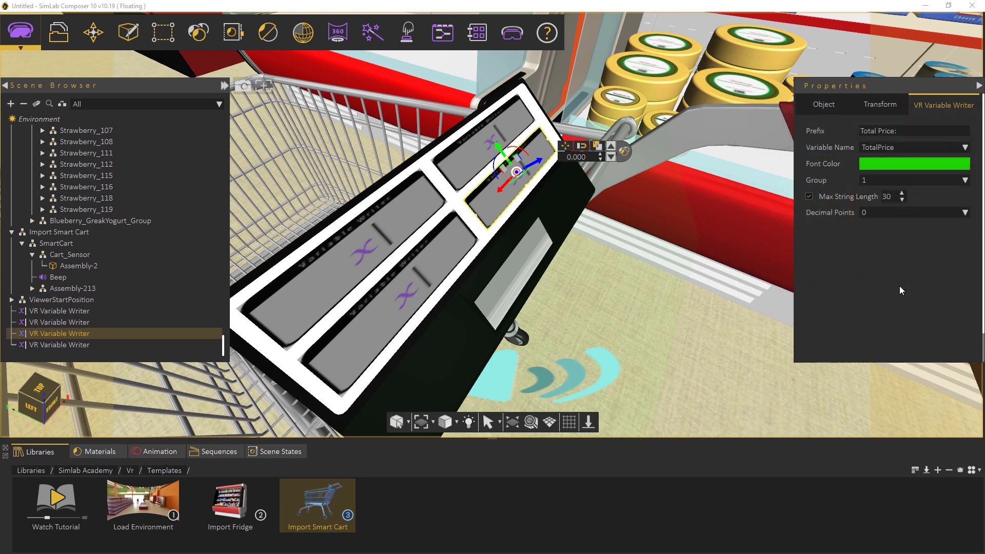
- Apply the copied green hex code as the Brand writer's font color
left_click(462, 169)
left_click(873, 167)
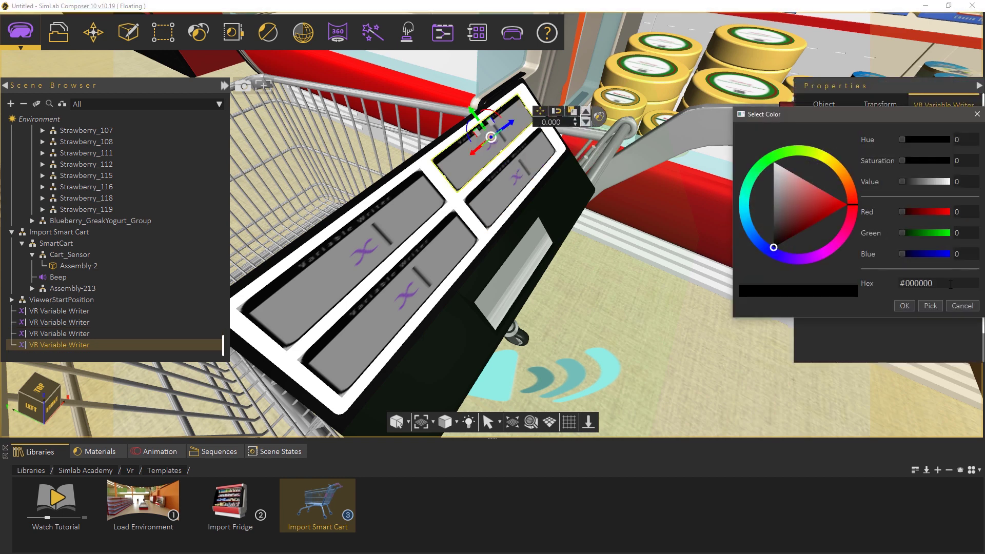
left_click_drag(933, 283, 869, 282)
key("ctrl+v")
left_click(903, 307)
- Apply the same copied green to the font color of the upper large variable writer
left_click(359, 246)
left_click(887, 163)
double_click(919, 283)
key("ctrl+v")
left_click(905, 306)
- Apply the copied green hex code as the UnitPrice writer's font color
left_click(409, 267)
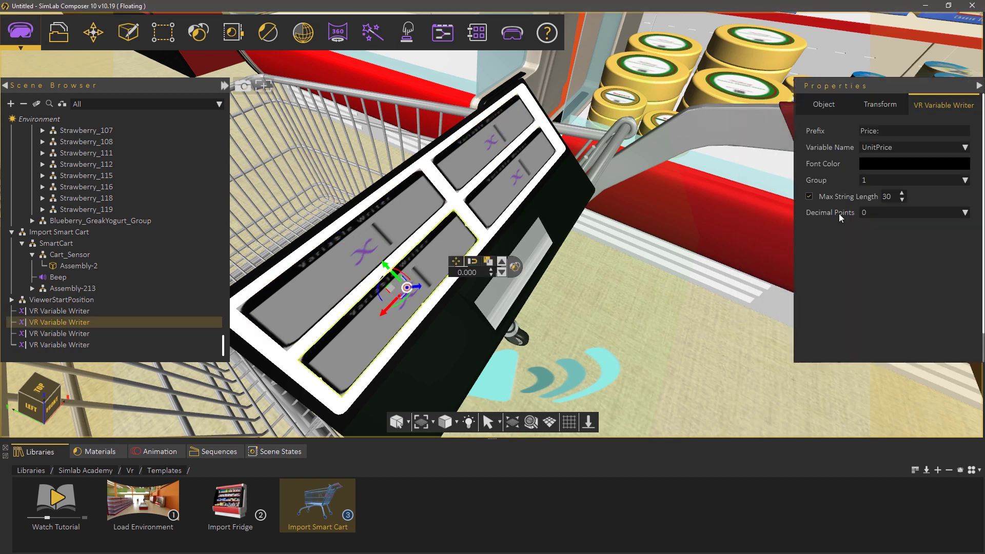
left_click(895, 164)
double_click(918, 283)
key("ctrl+v")
left_click(904, 305)
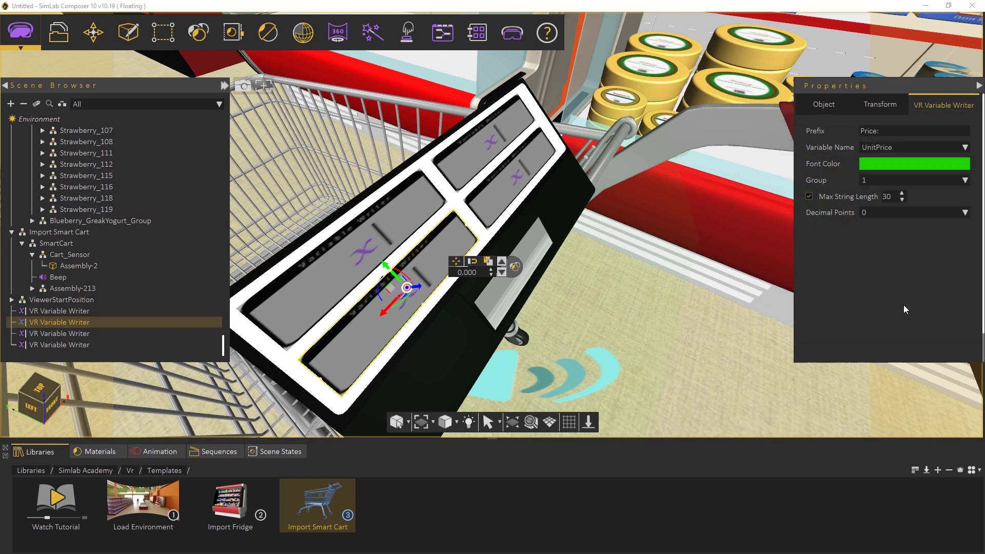
- Change the color of the white monitor screen's Mon1 emitter material to black (#000000)
left_click(459, 197)
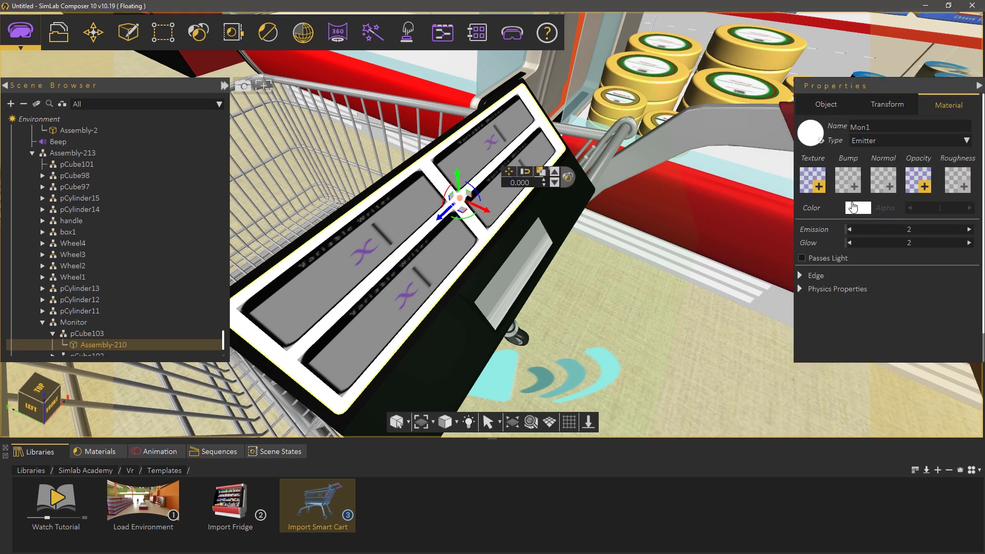
left_click(853, 207)
left_click(762, 251)
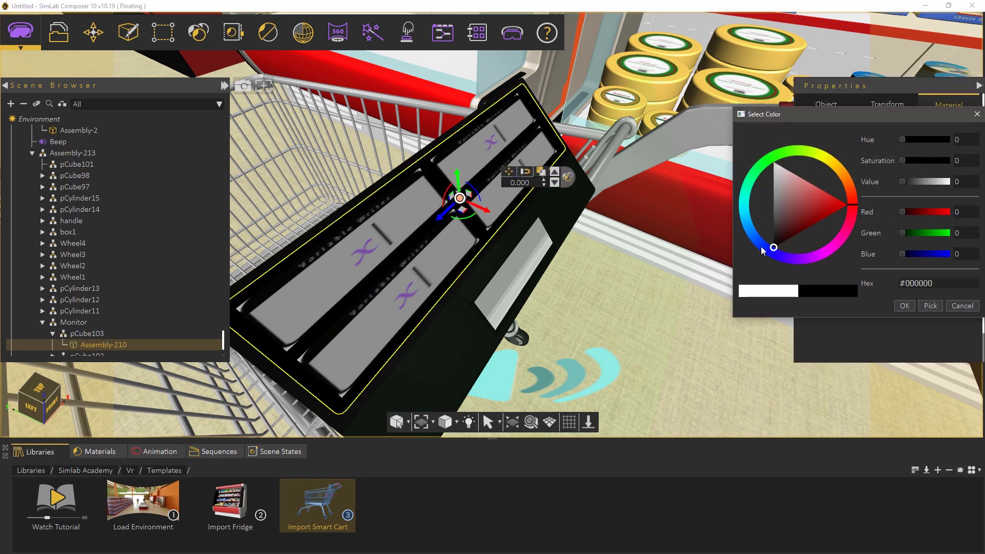
left_click(906, 305)
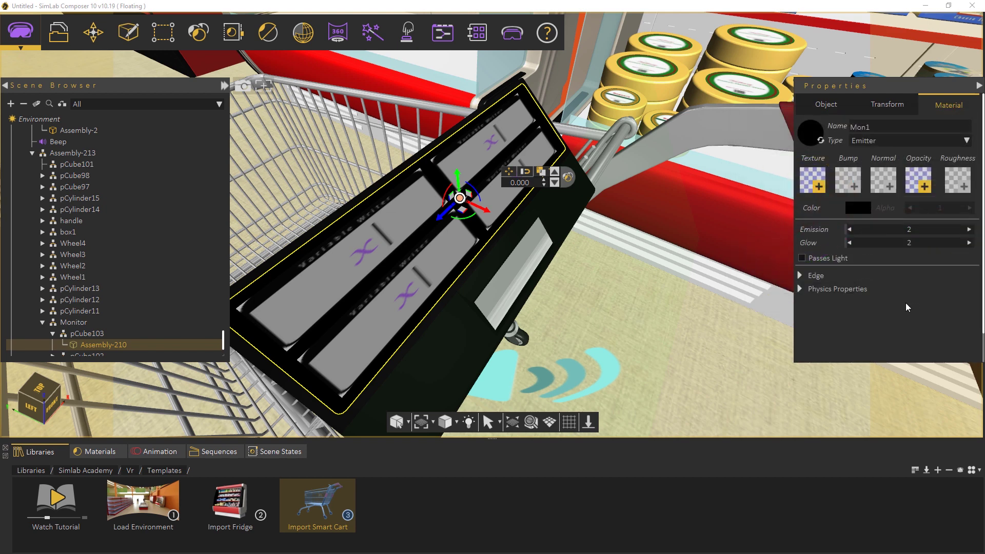
- Add a Sound Action response to the Template_0 diagram that plays the cart's Beep sound
scroll(635, 317, "down", 1)
middle_click_drag(570, 317, 564, 276)
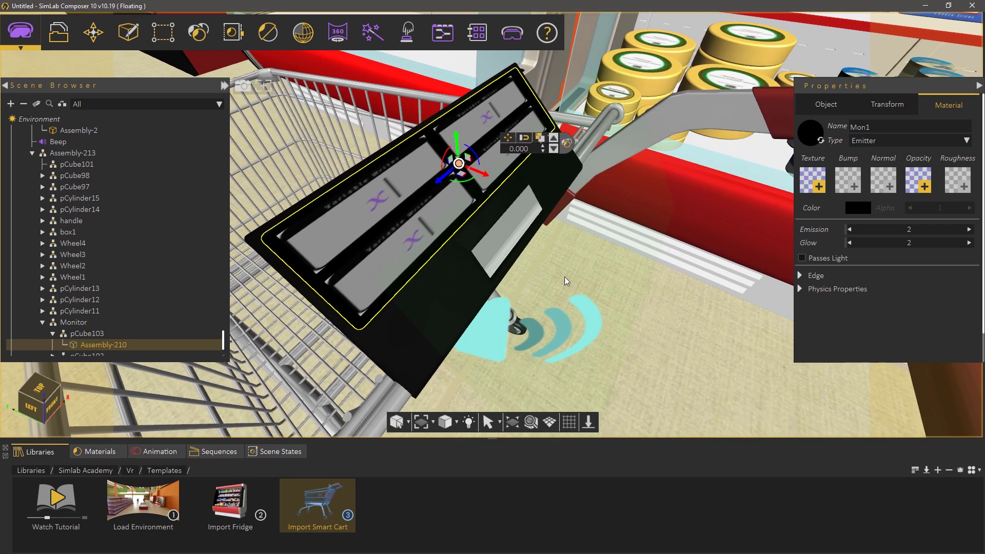
left_click(501, 331)
left_click_drag(489, 346, 481, 314)
left_click(490, 328)
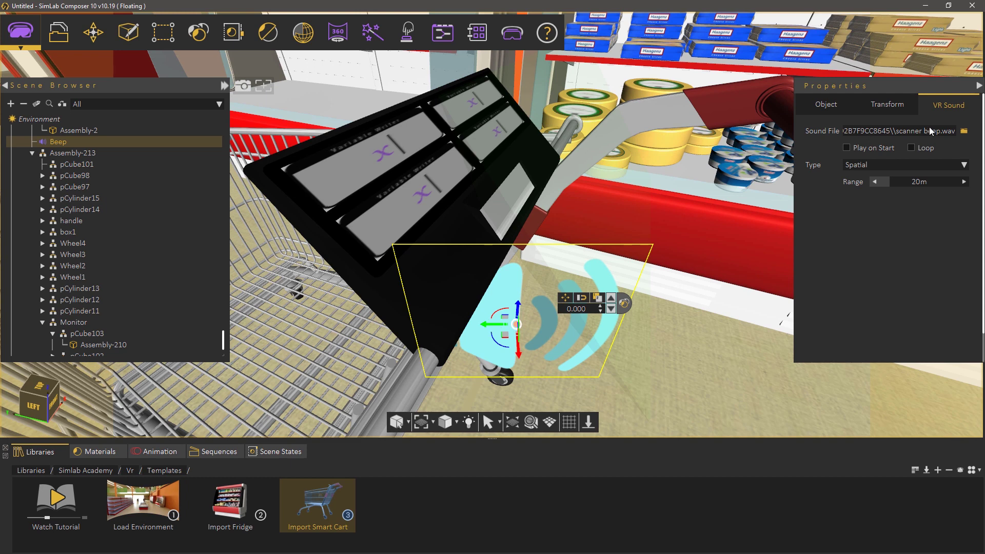
left_click(453, 40)
left_click(571, 350)
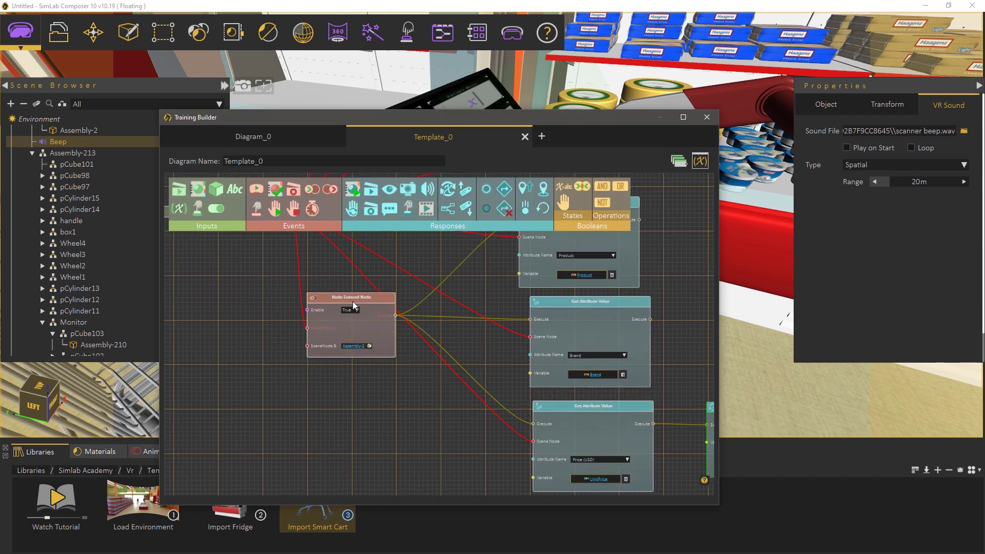
left_click_drag(428, 189, 439, 368)
left_click(517, 388)
left_click(503, 401)
left_click(500, 410)
- Arrange the Sound Action below the Node Entered Node, connect it to that event's Execute output and close the diagram
scroll(418, 416, "up", 1)
middle_click_drag(383, 406, 372, 369)
left_click_drag(353, 292, 317, 334)
left_click_drag(478, 343, 426, 390)
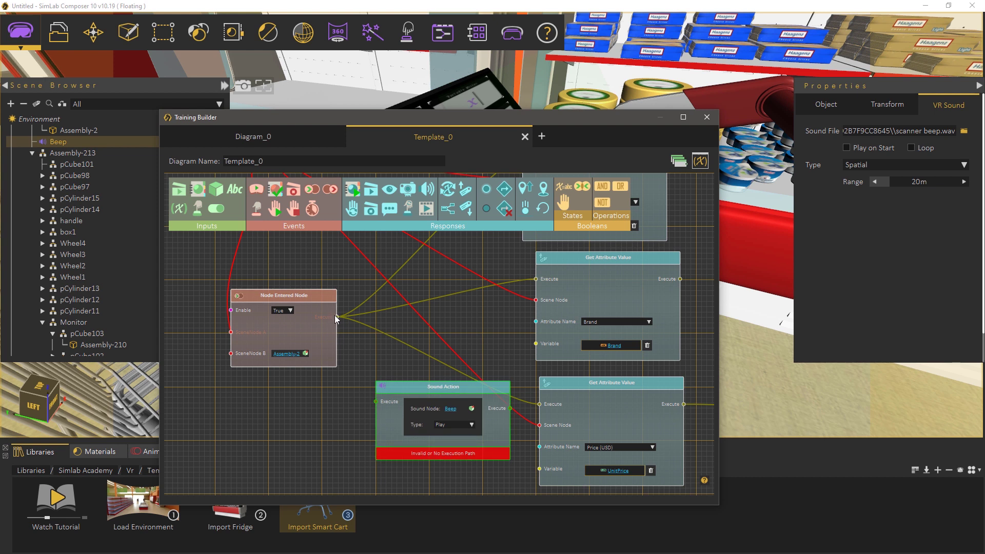
left_click_drag(336, 316, 377, 401)
left_click_drag(446, 389, 441, 396)
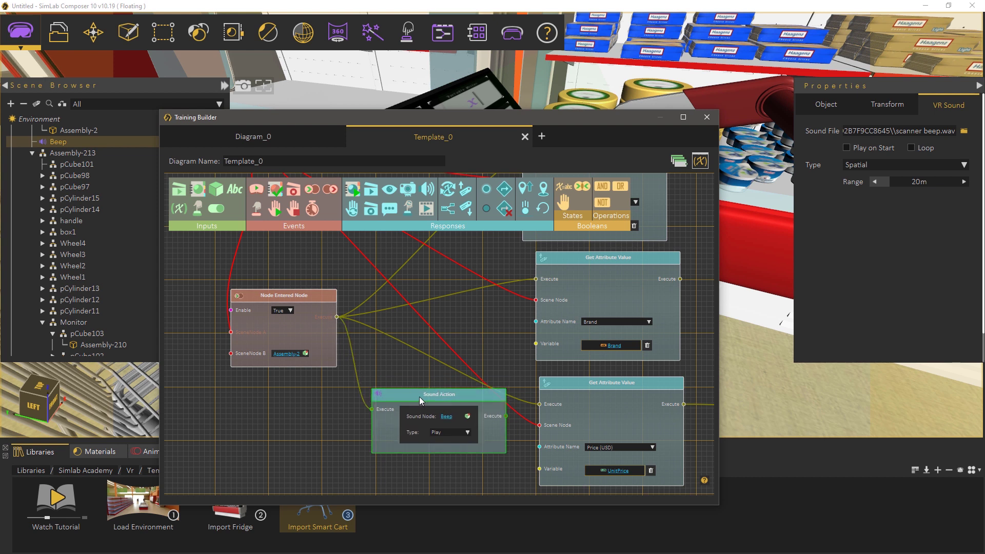
left_click(706, 117)
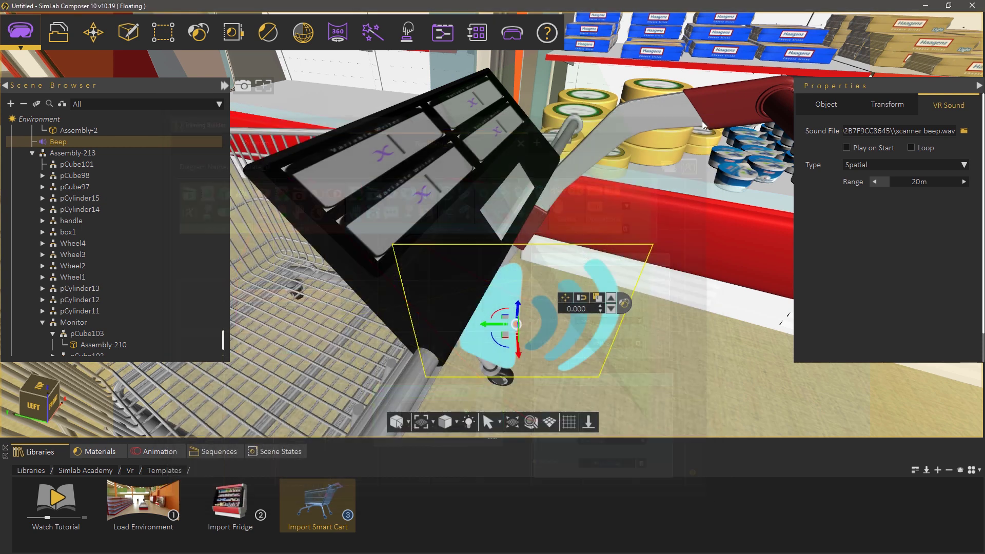
- Show the finished supermarket scene in the VR Viewer
left_click(512, 32)
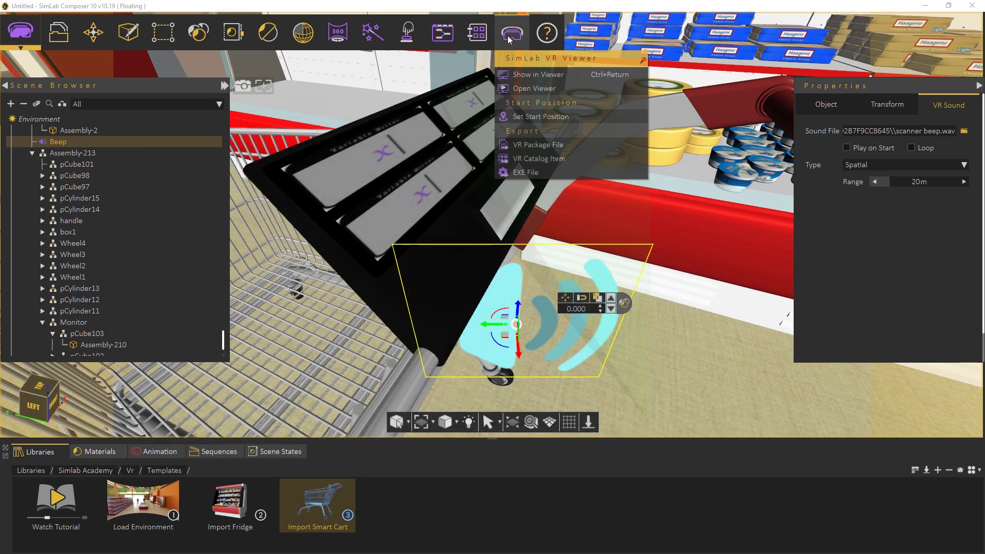
left_click(524, 75)
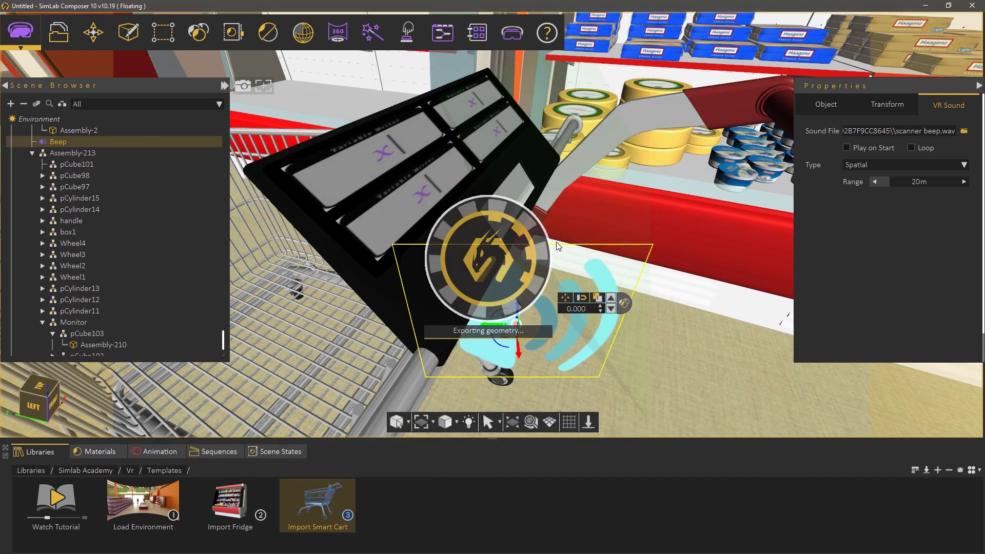